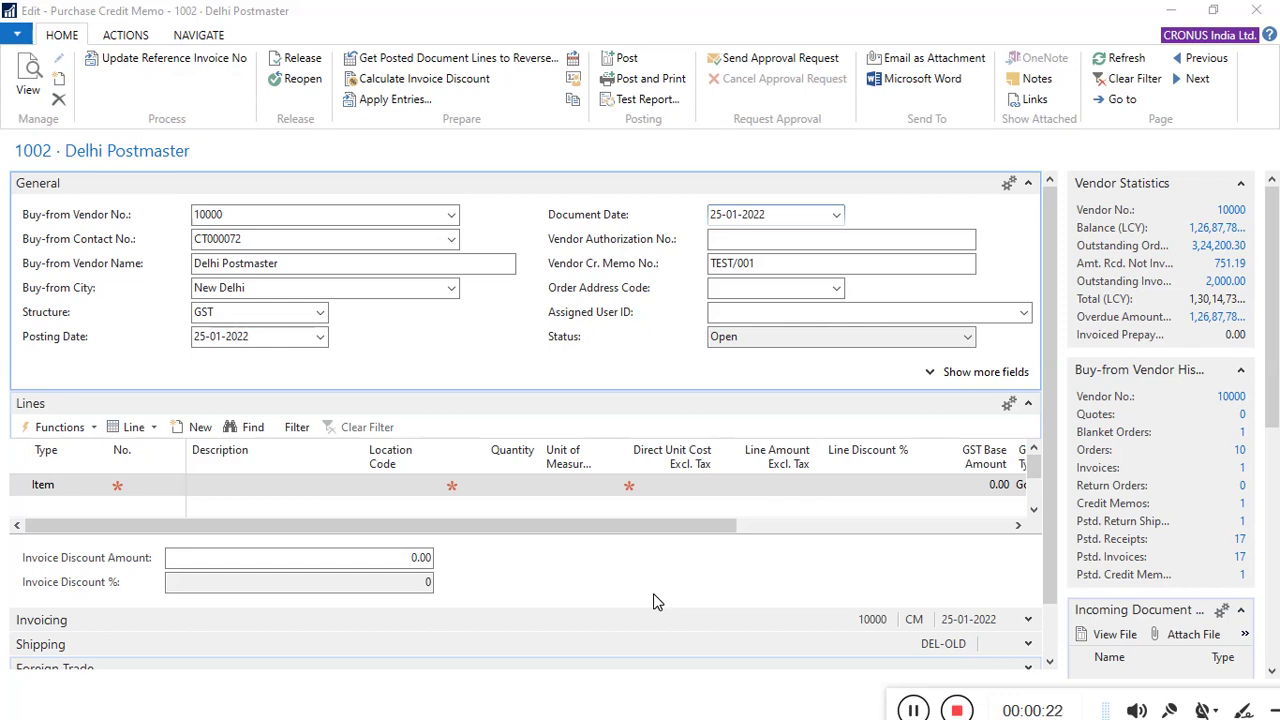
click(295, 223)
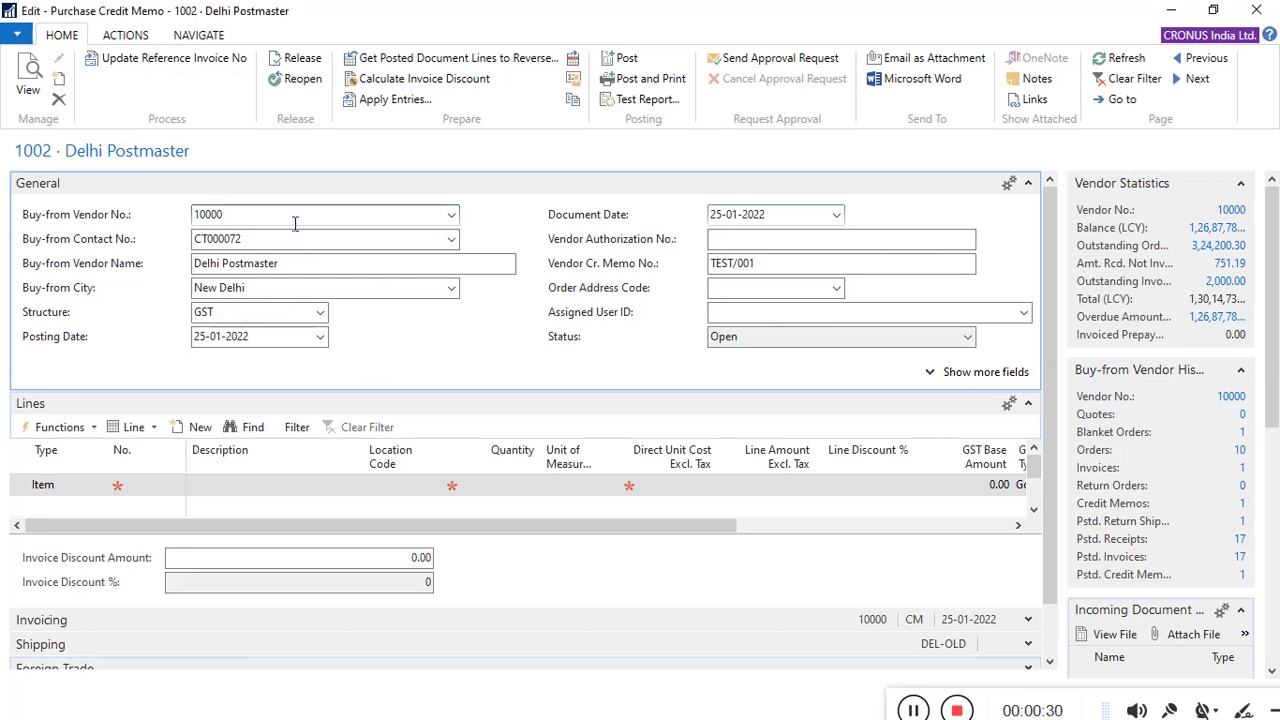
double_click(295, 223)
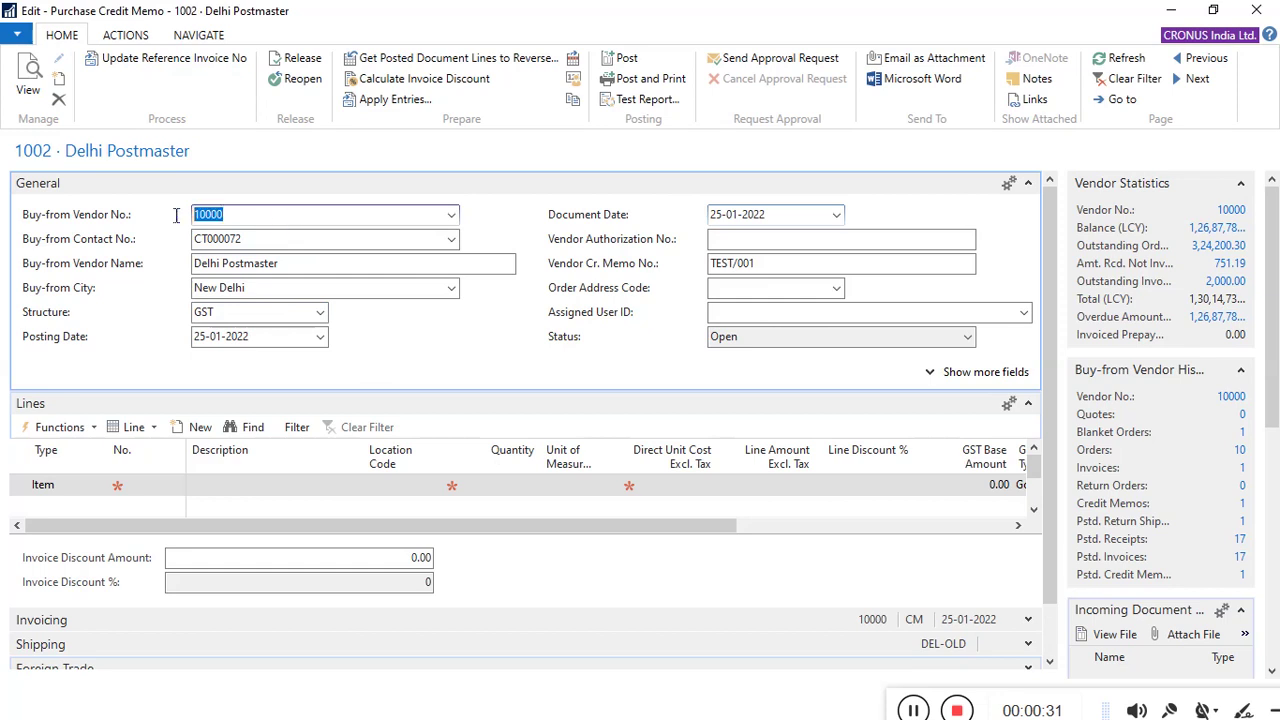
click(303, 295)
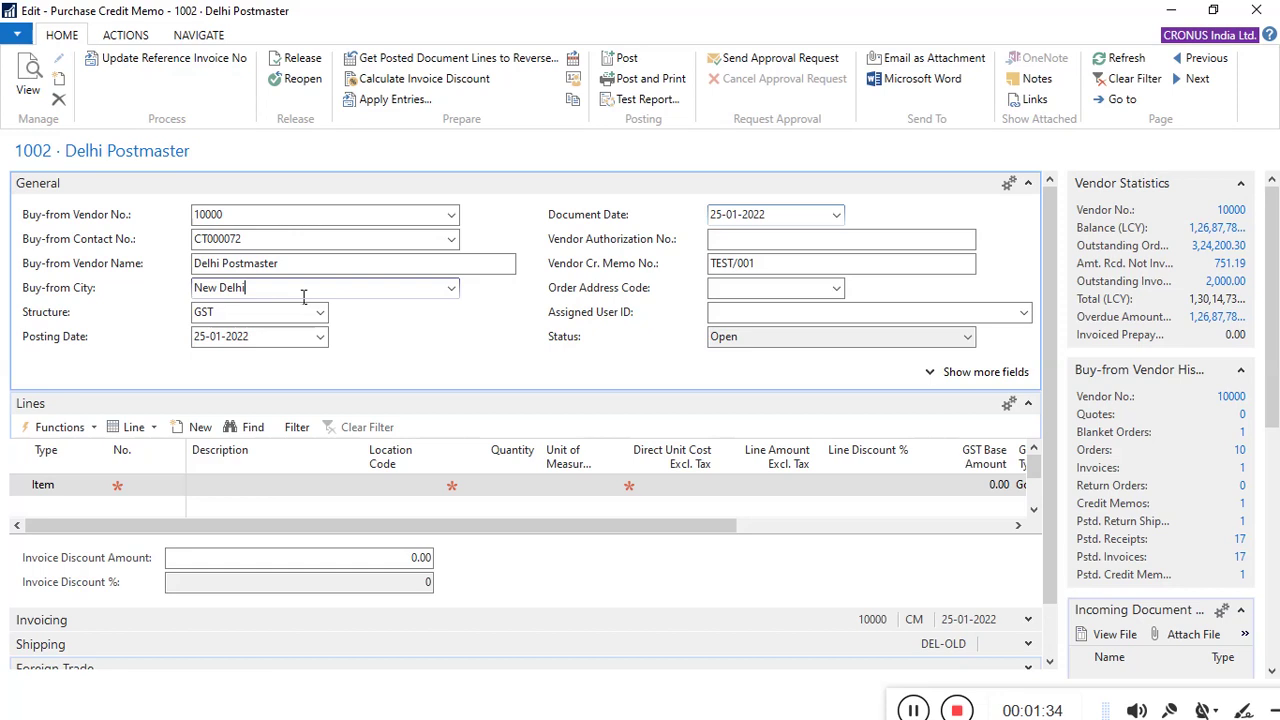
click(308, 238)
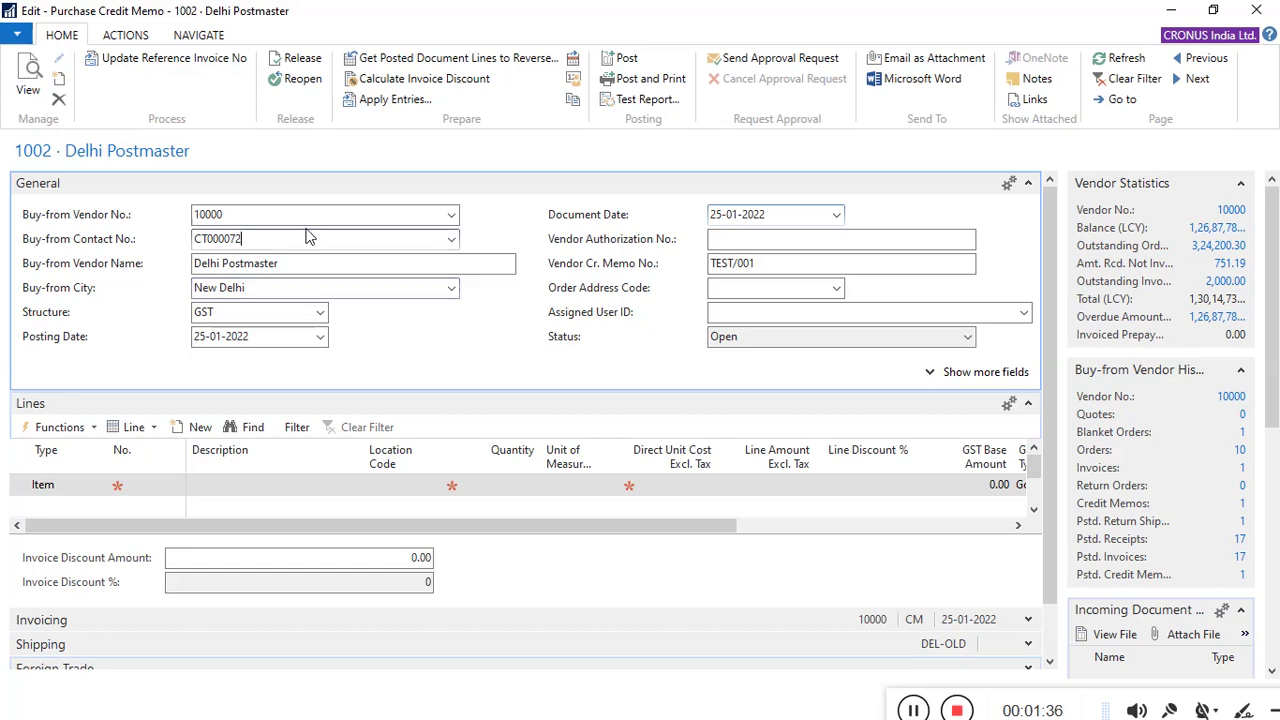
click(328, 220)
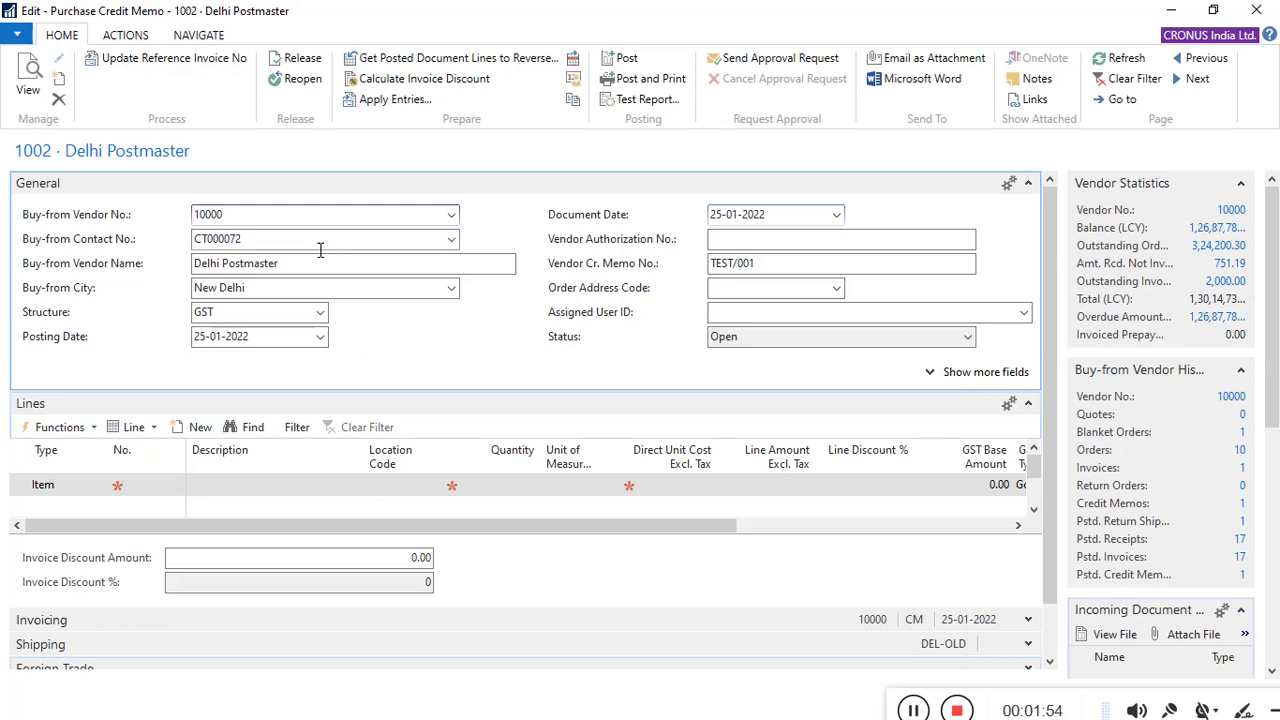
click(168, 486)
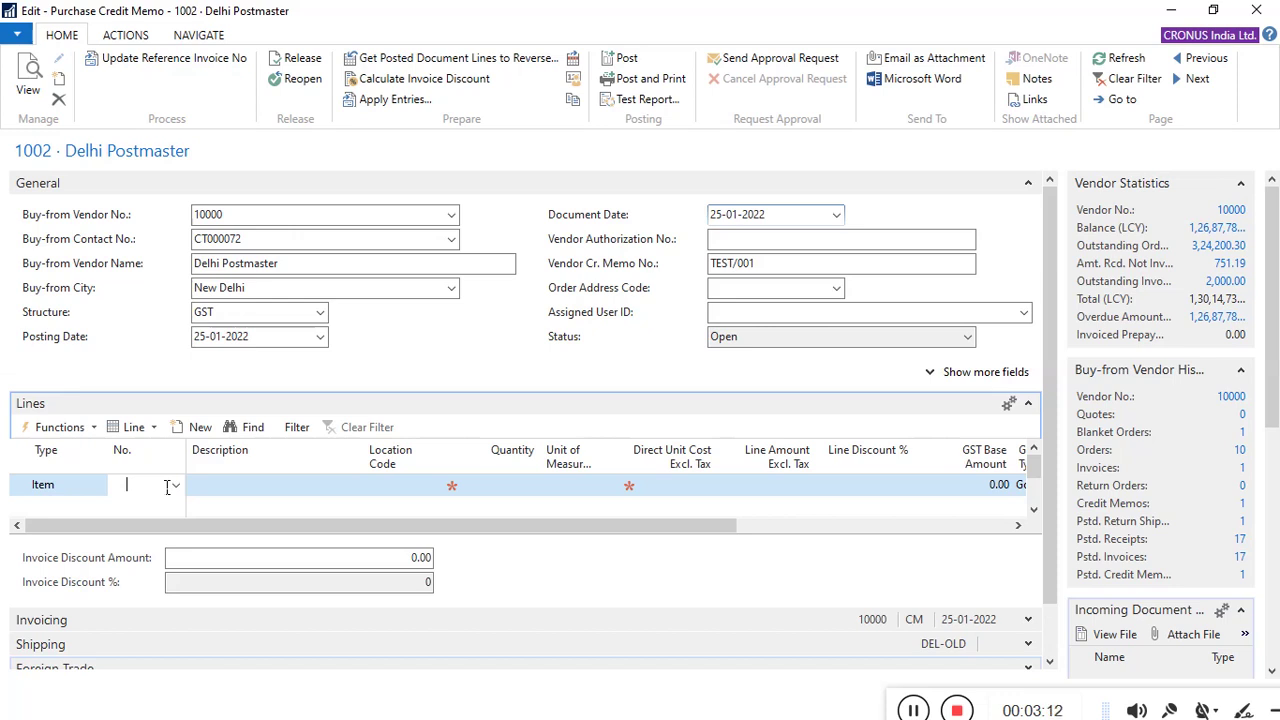
Search for Purchases & Payables Setup, review its general settings and close it.
click(1173, 12)
click(1129, 40)
text(purchase &)
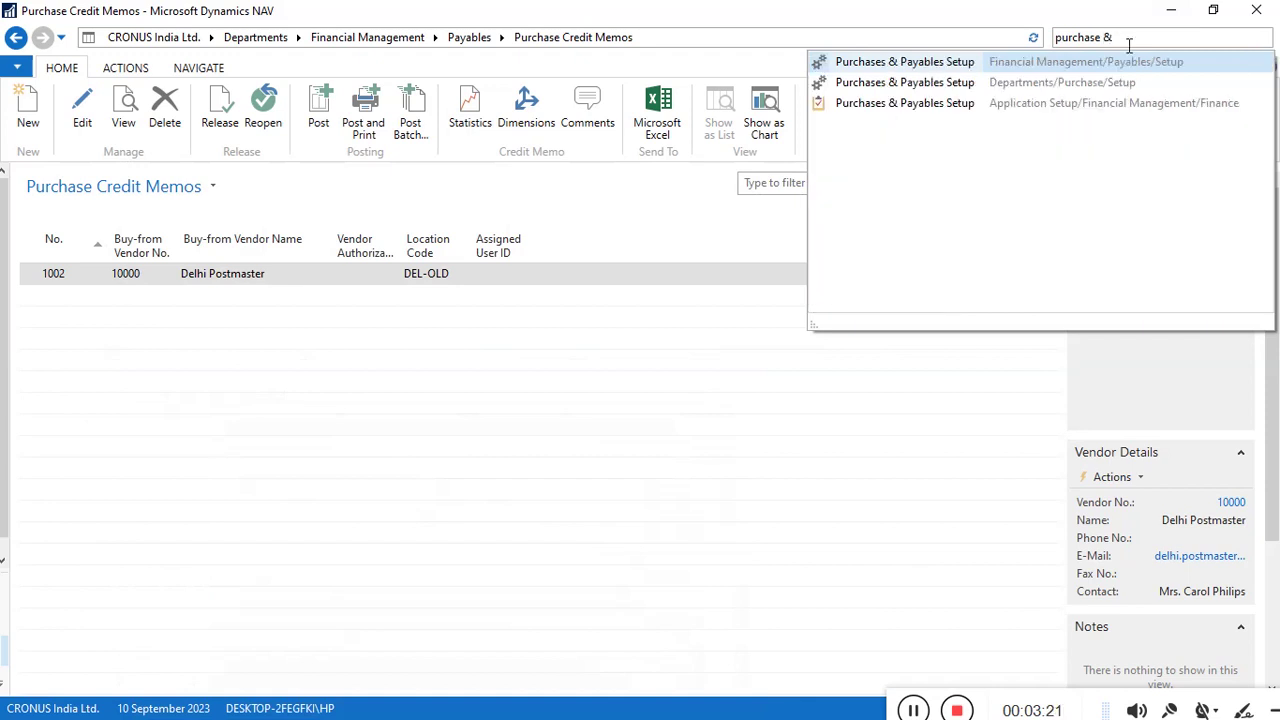
click(966, 62)
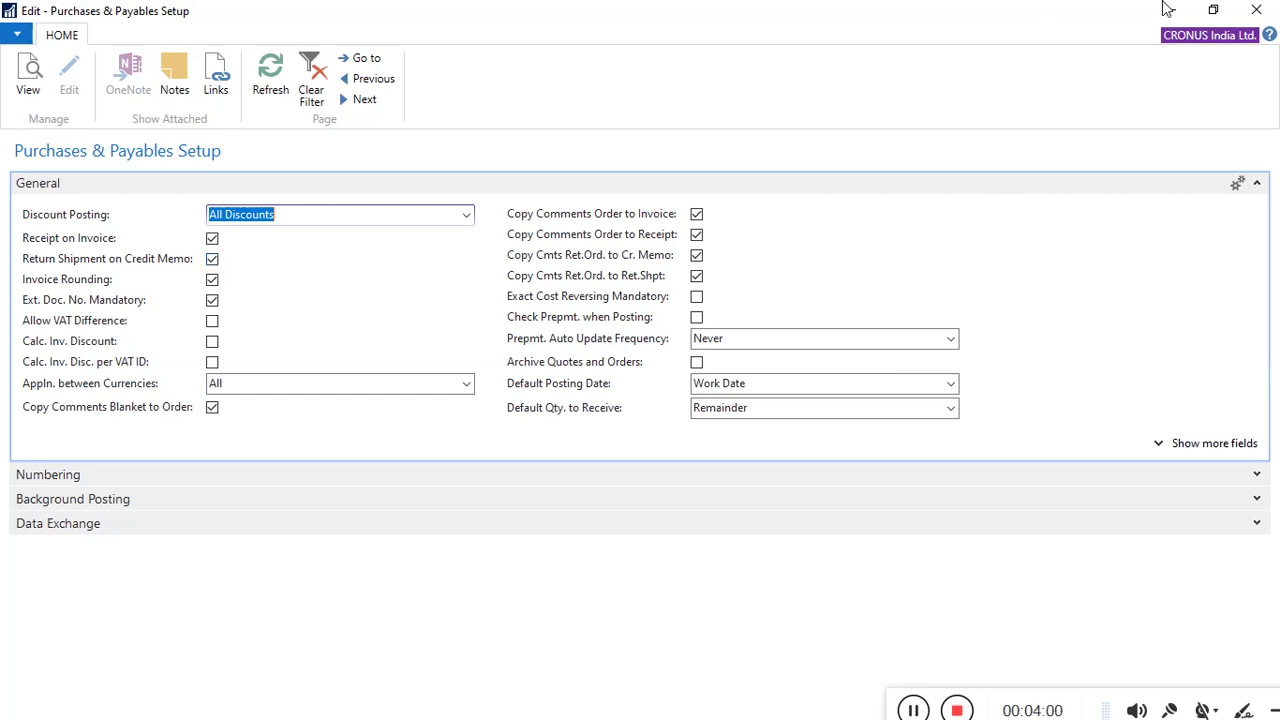
click(1260, 11)
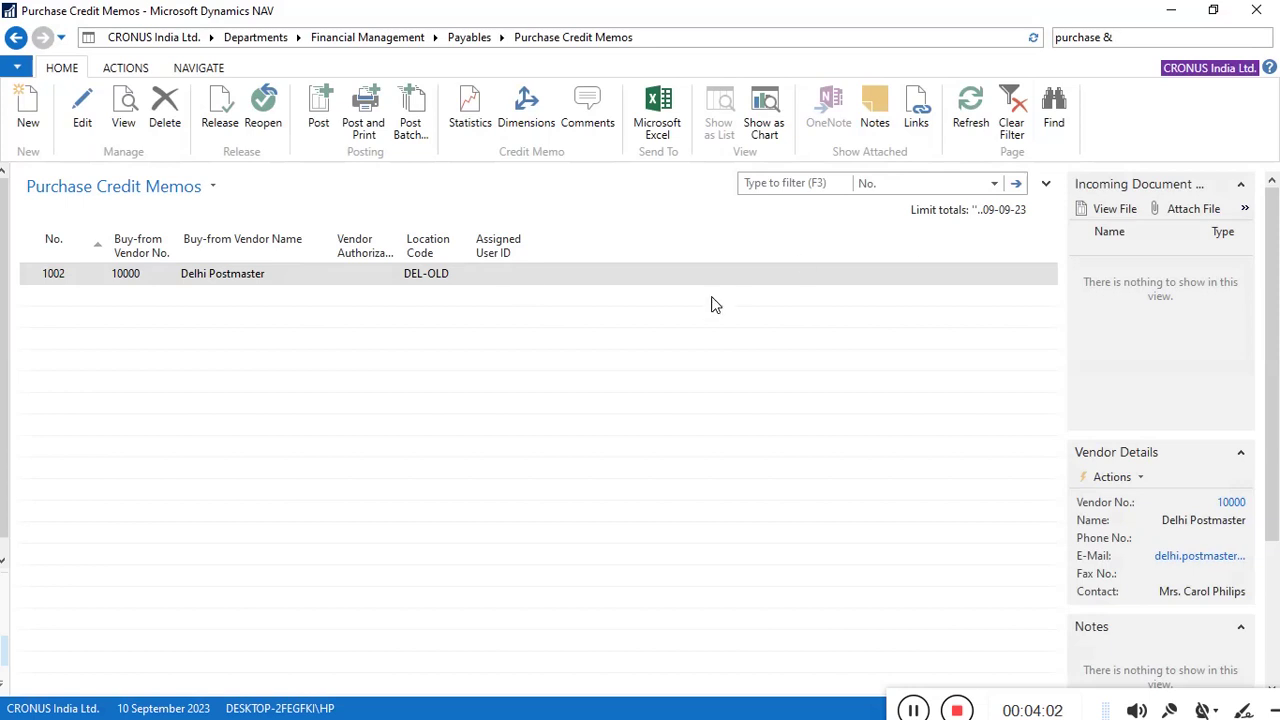
Open purchase credit memo 1002 for editing in a full-size window.
click(84, 122)
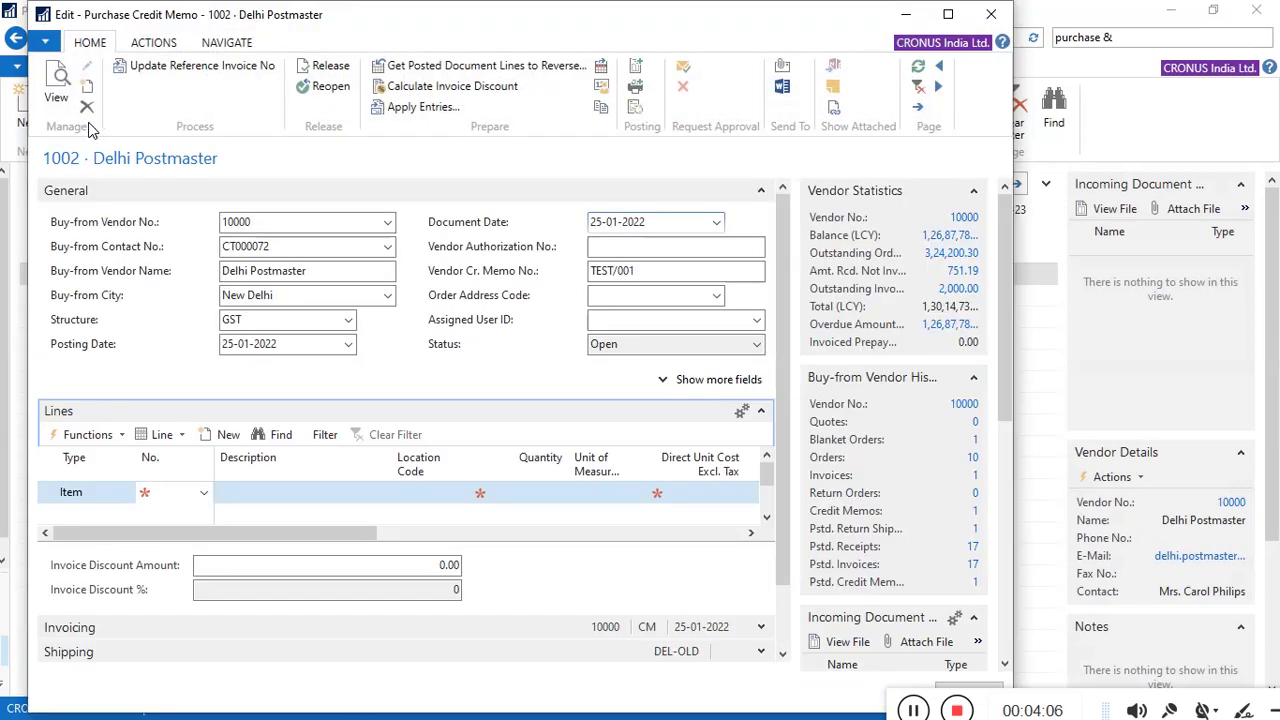
click(947, 14)
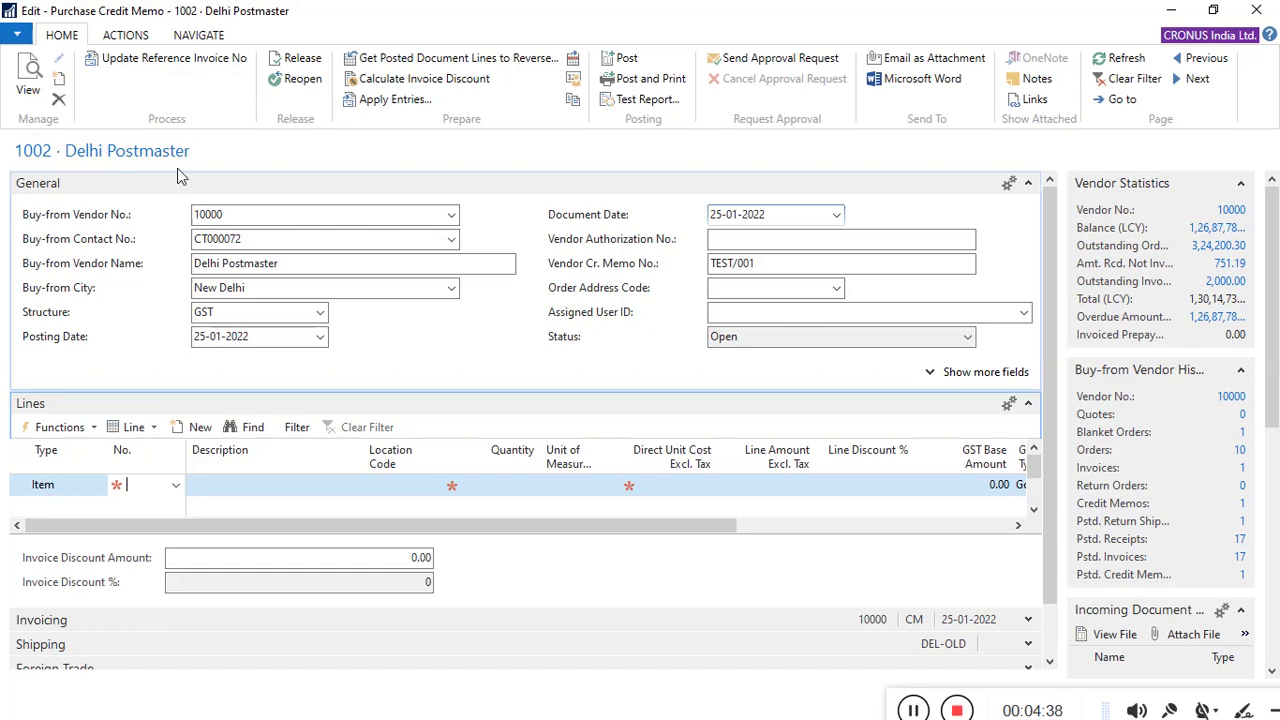
click(125, 35)
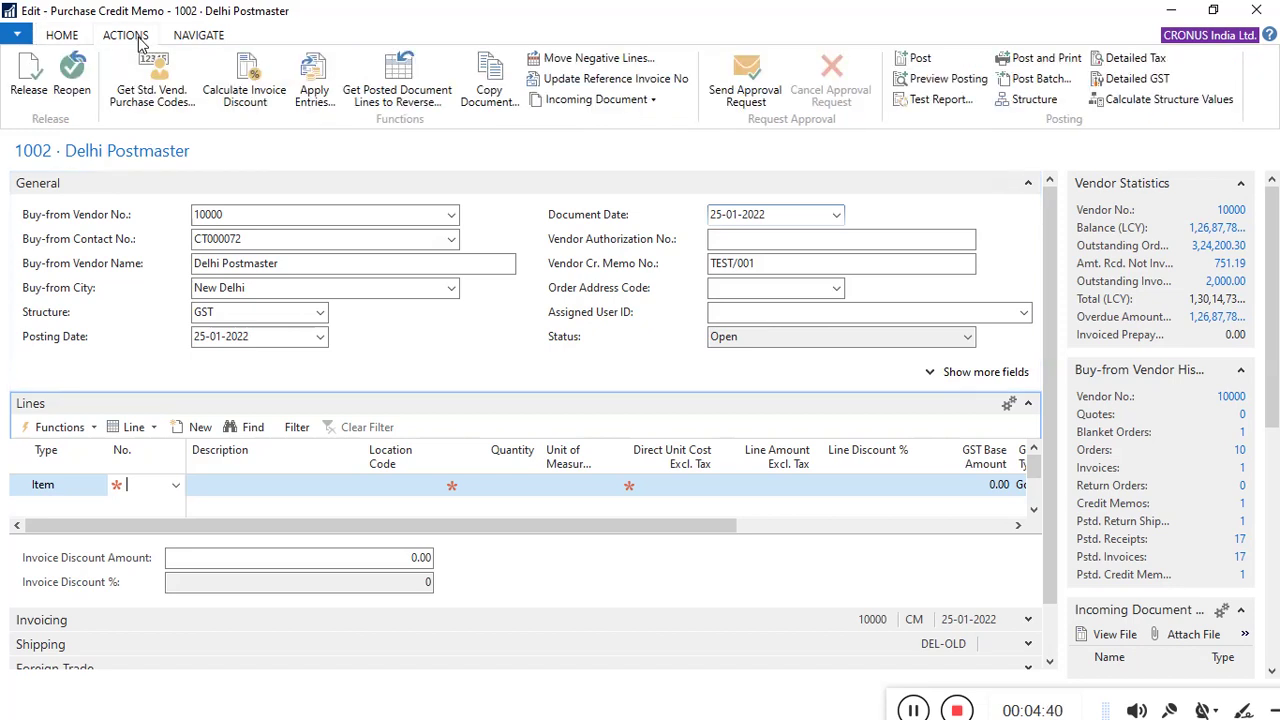
click(493, 104)
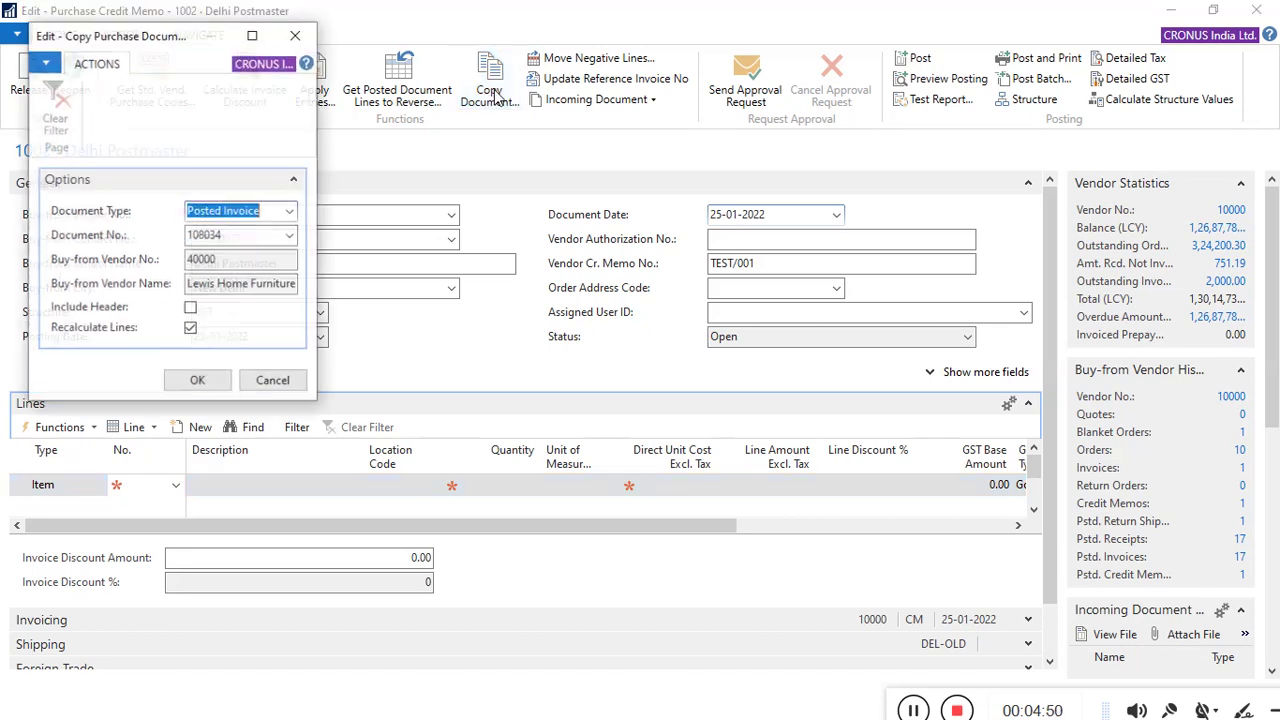
click(252, 36)
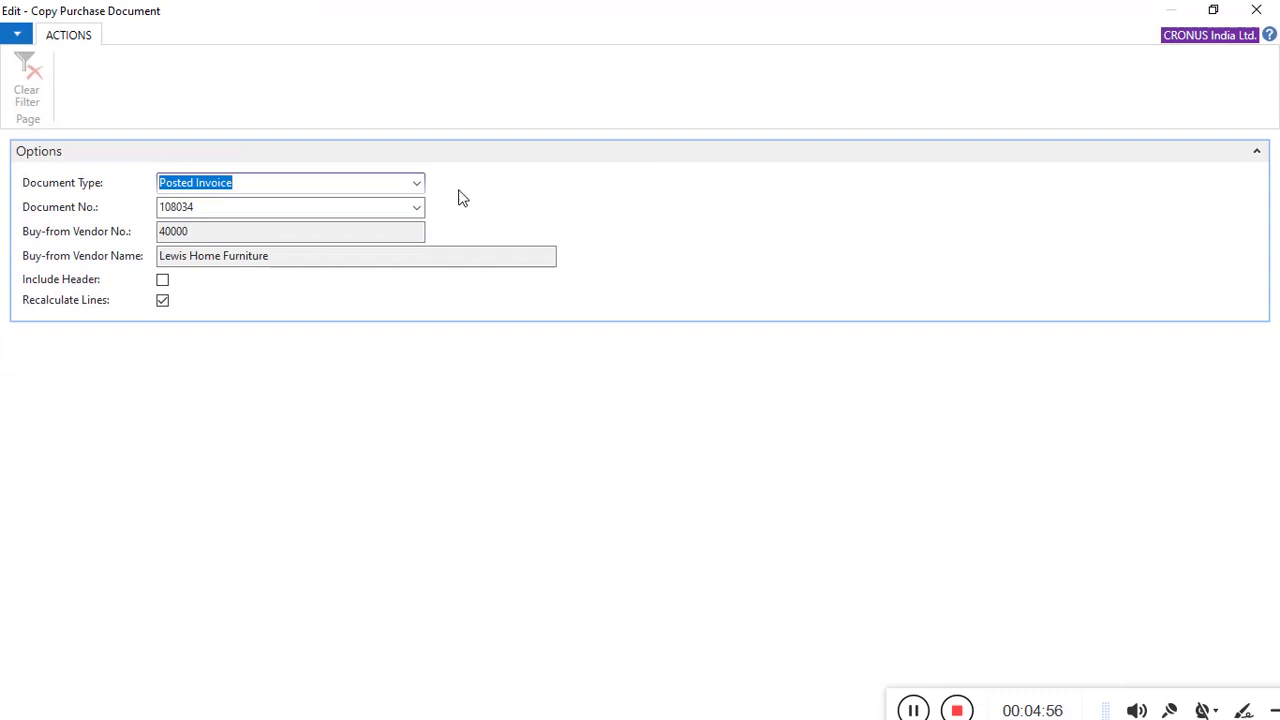
click(419, 183)
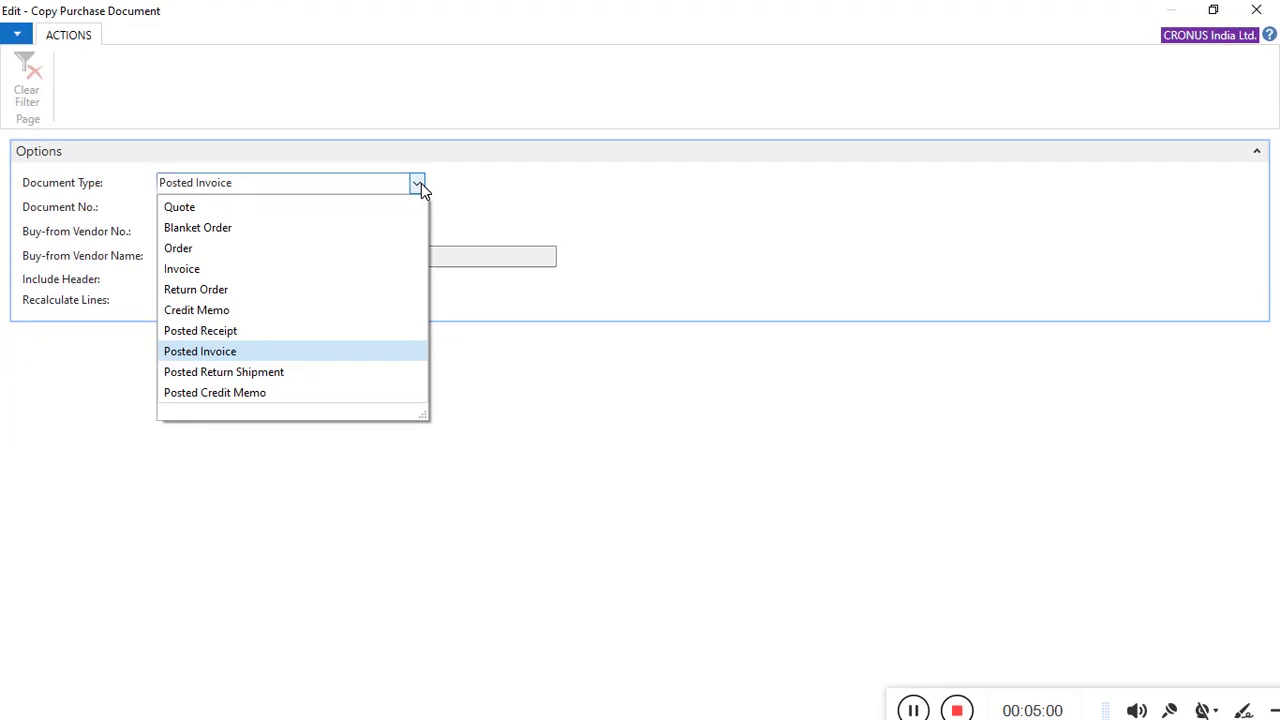
click(326, 356)
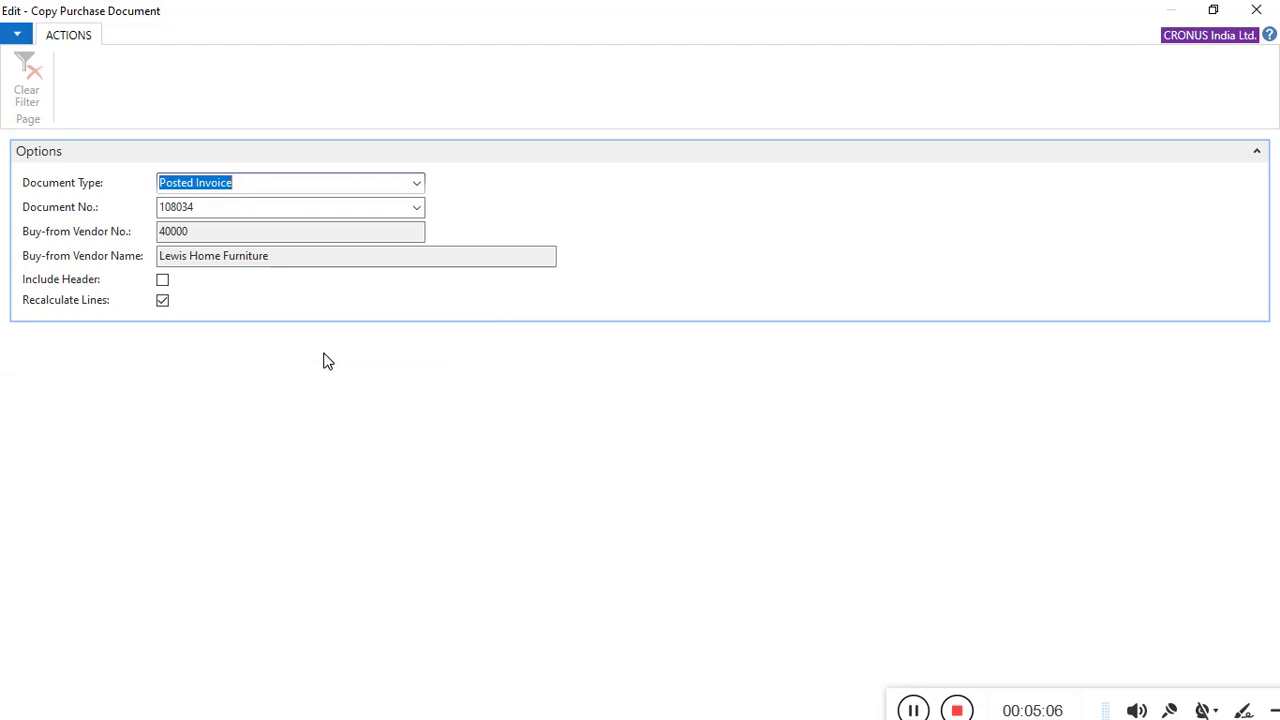
click(420, 186)
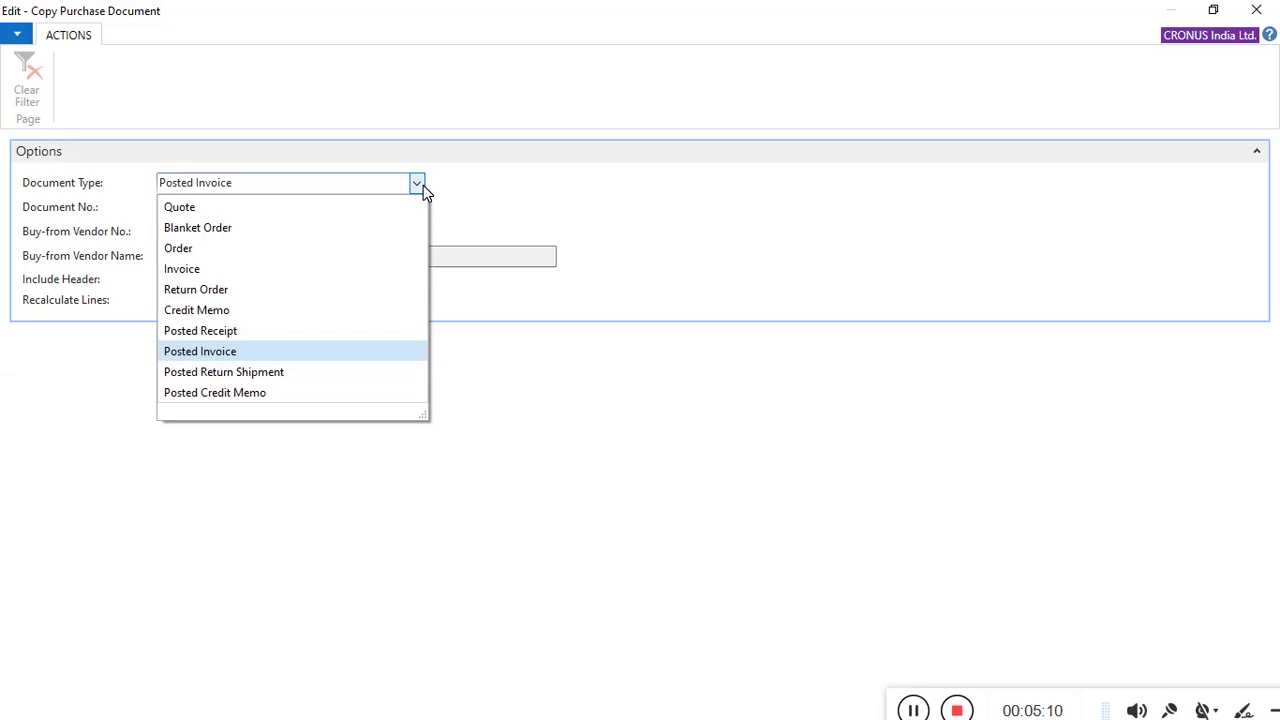
click(575, 188)
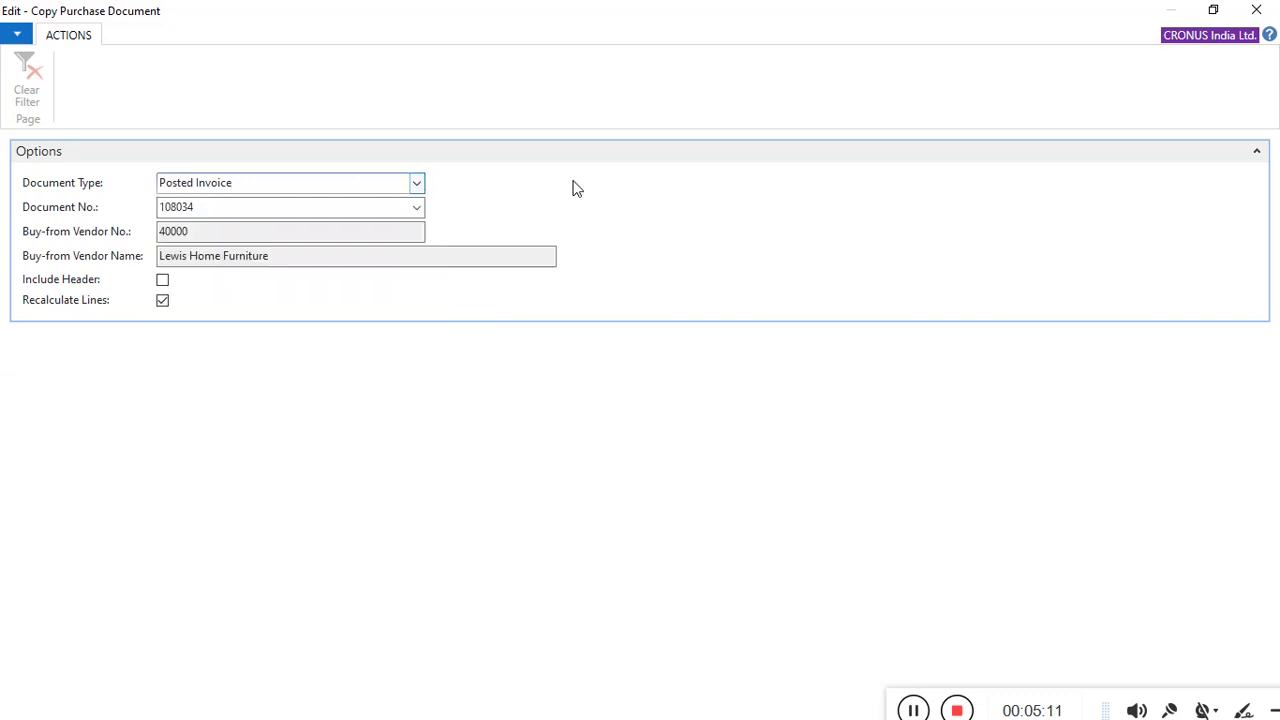
click(417, 207)
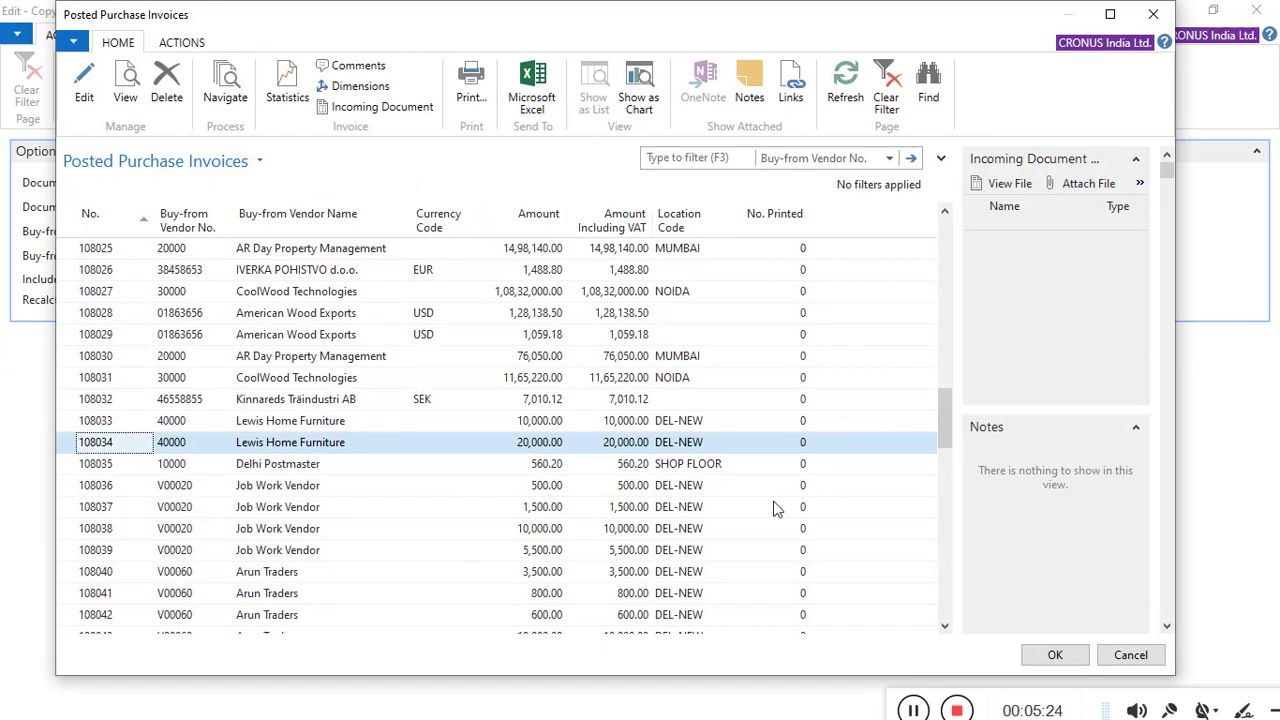
click(1055, 655)
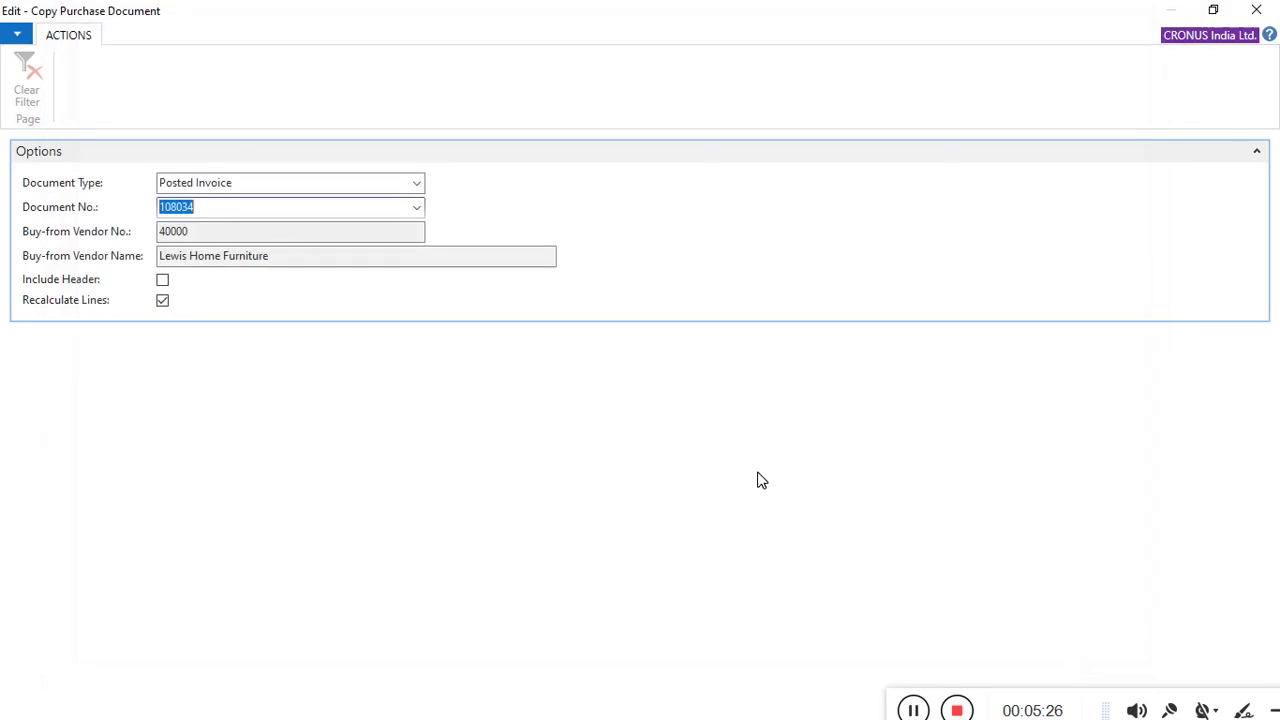
click(246, 208)
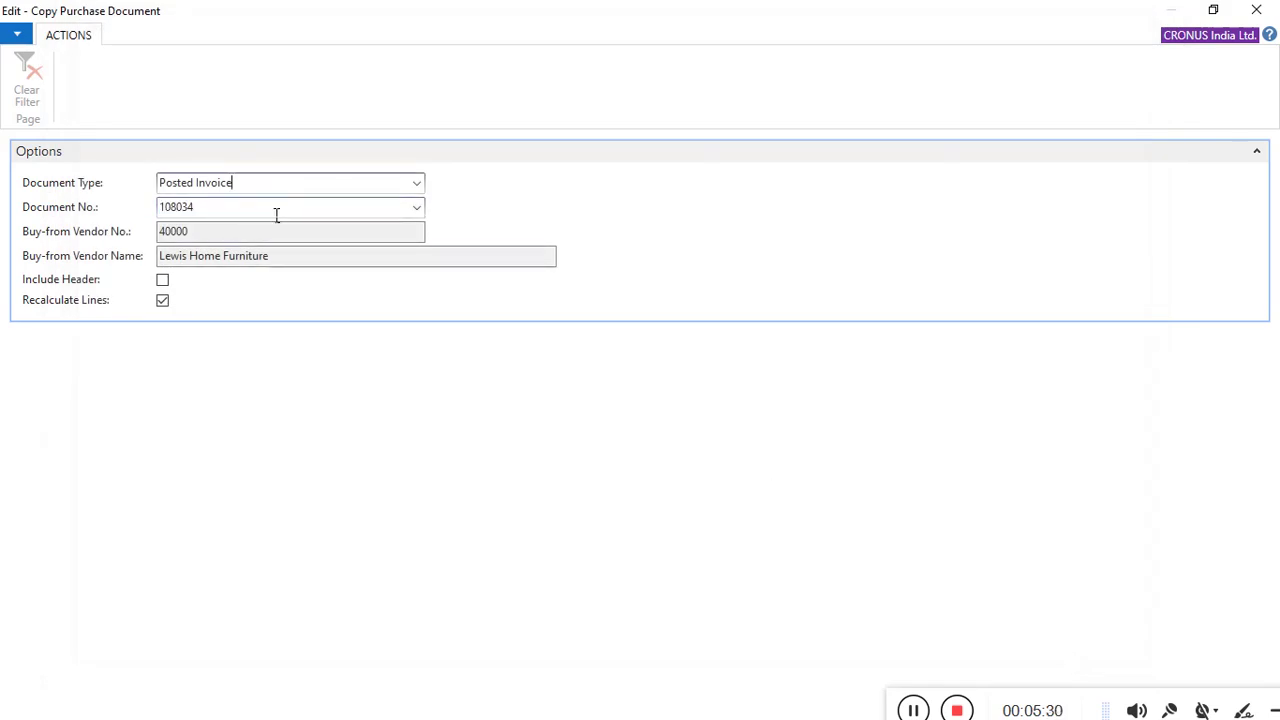
key(Tab)
click(268, 258)
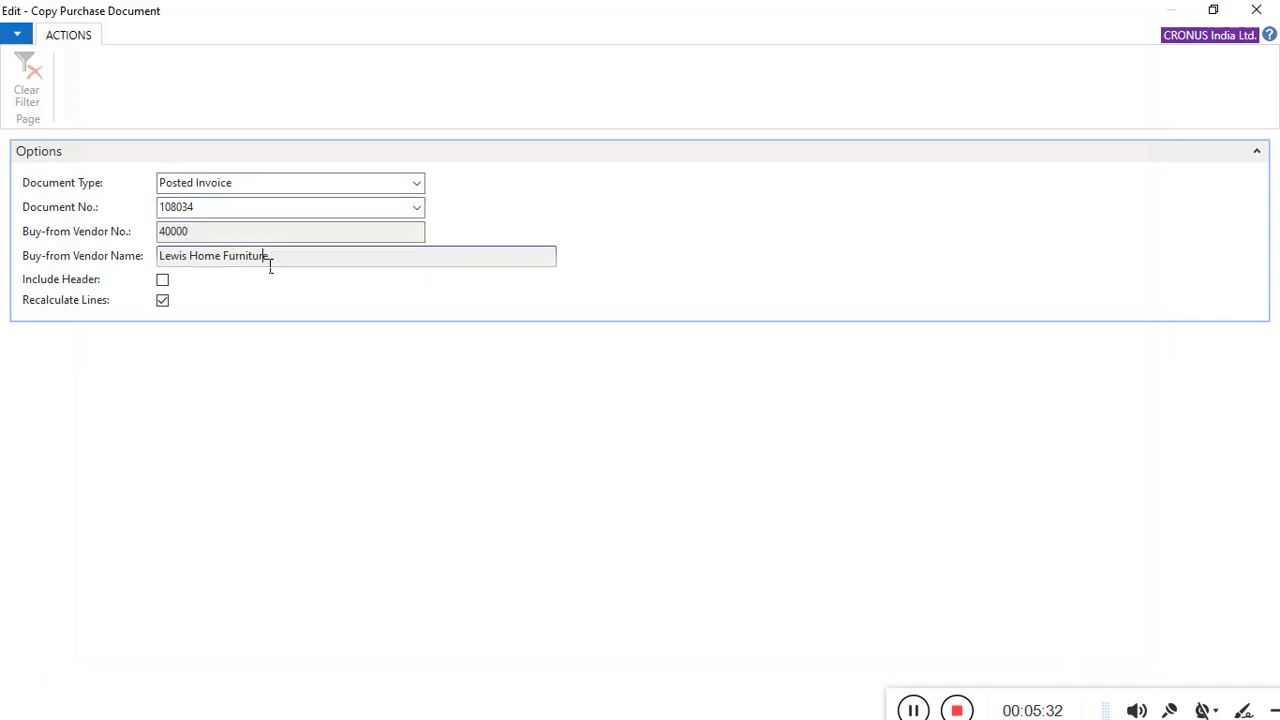
click(163, 303)
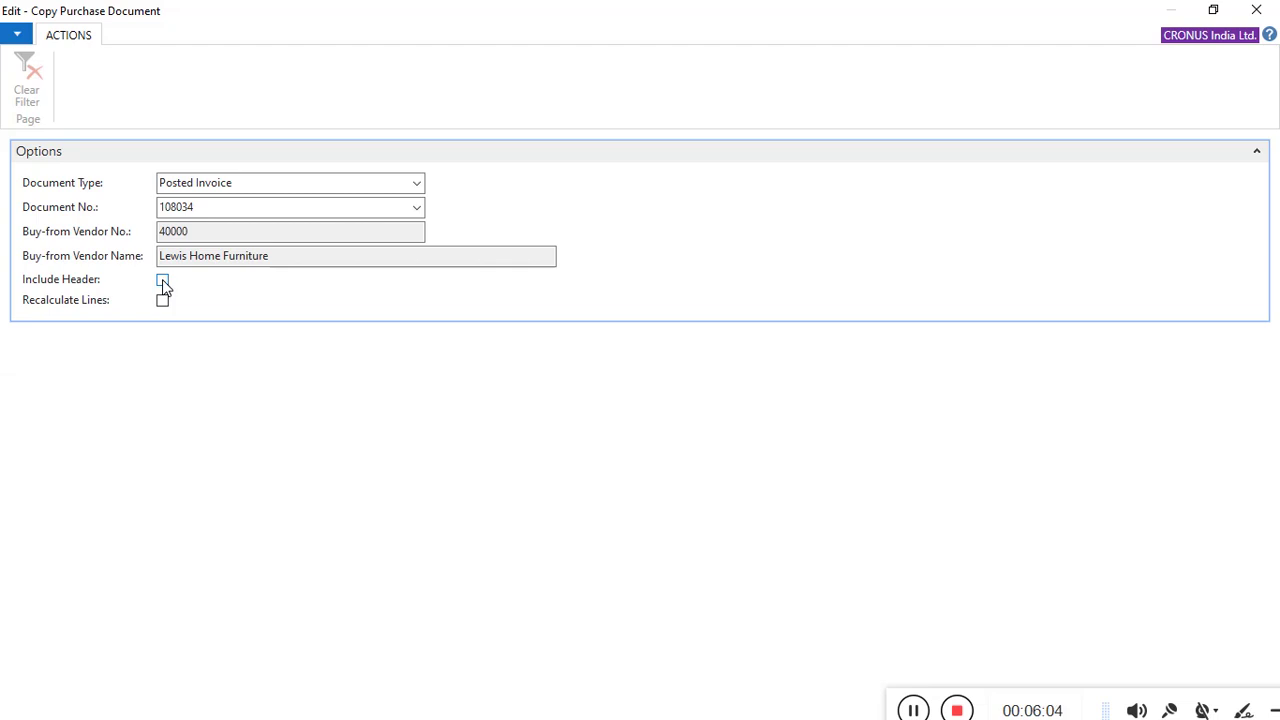
click(163, 282)
click(164, 306)
click(1262, 12)
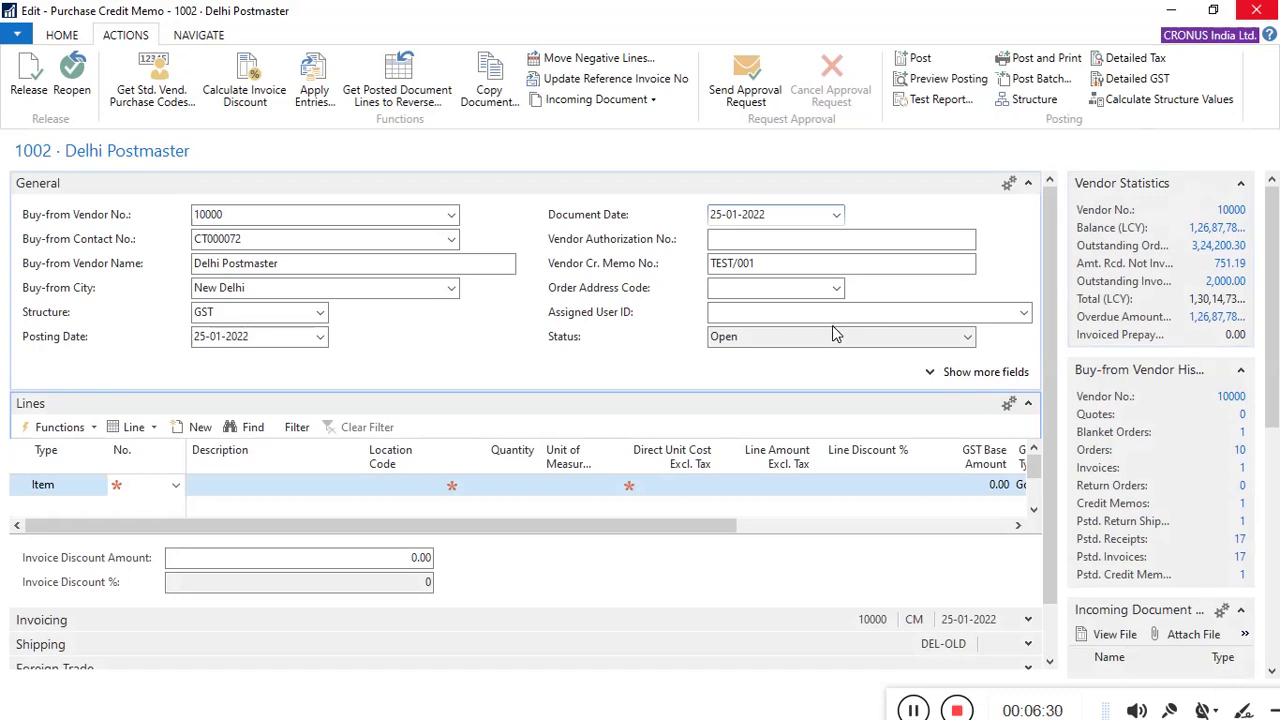
Set up Copy Document from posted invoice 108034 with Include Header and Recalculate Lines enabled.
click(487, 82)
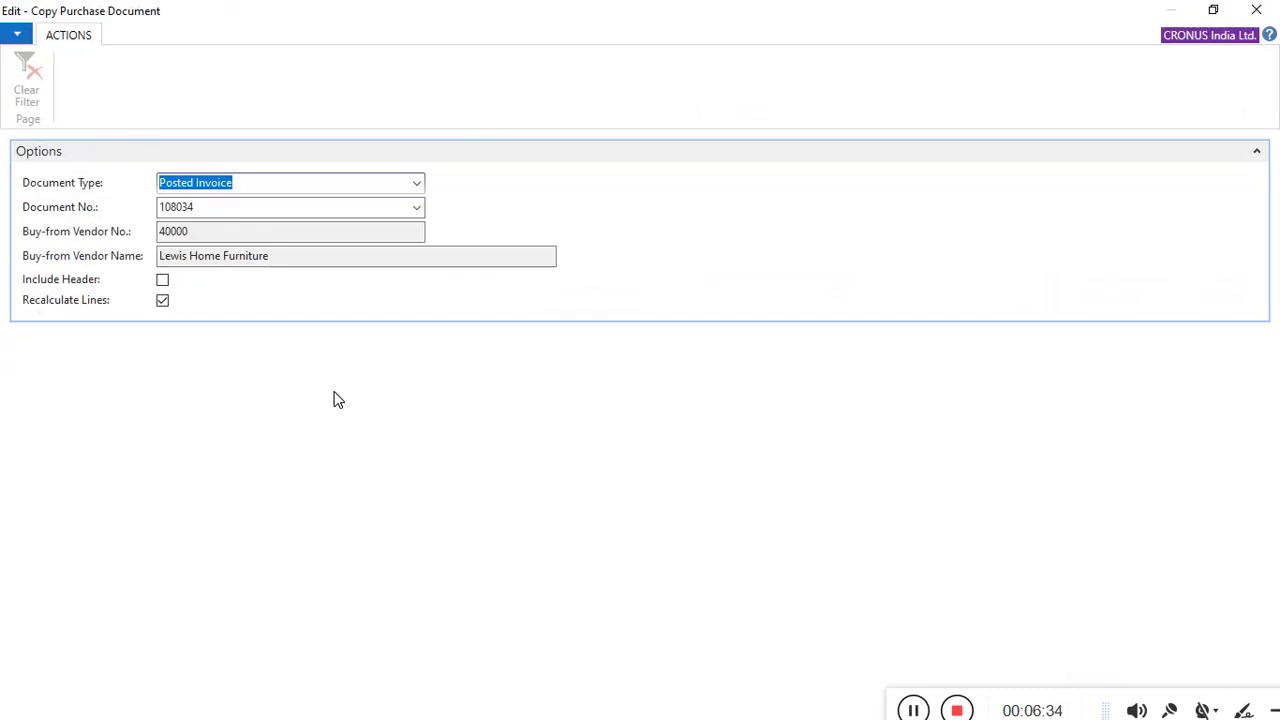
click(163, 280)
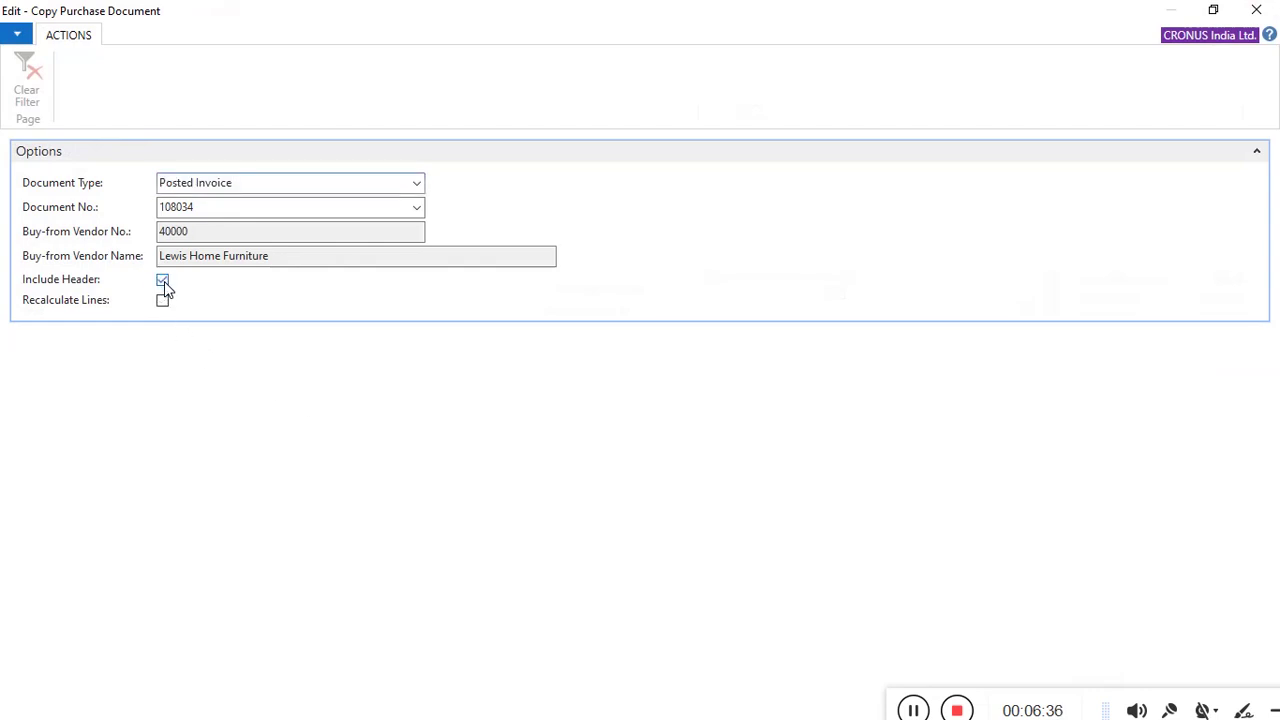
click(162, 300)
click(162, 284)
click(163, 286)
Run the document copy, accepting deletion of the existing lines and the change of both Buy-from and Pay-to Vendor No.
click(920, 702)
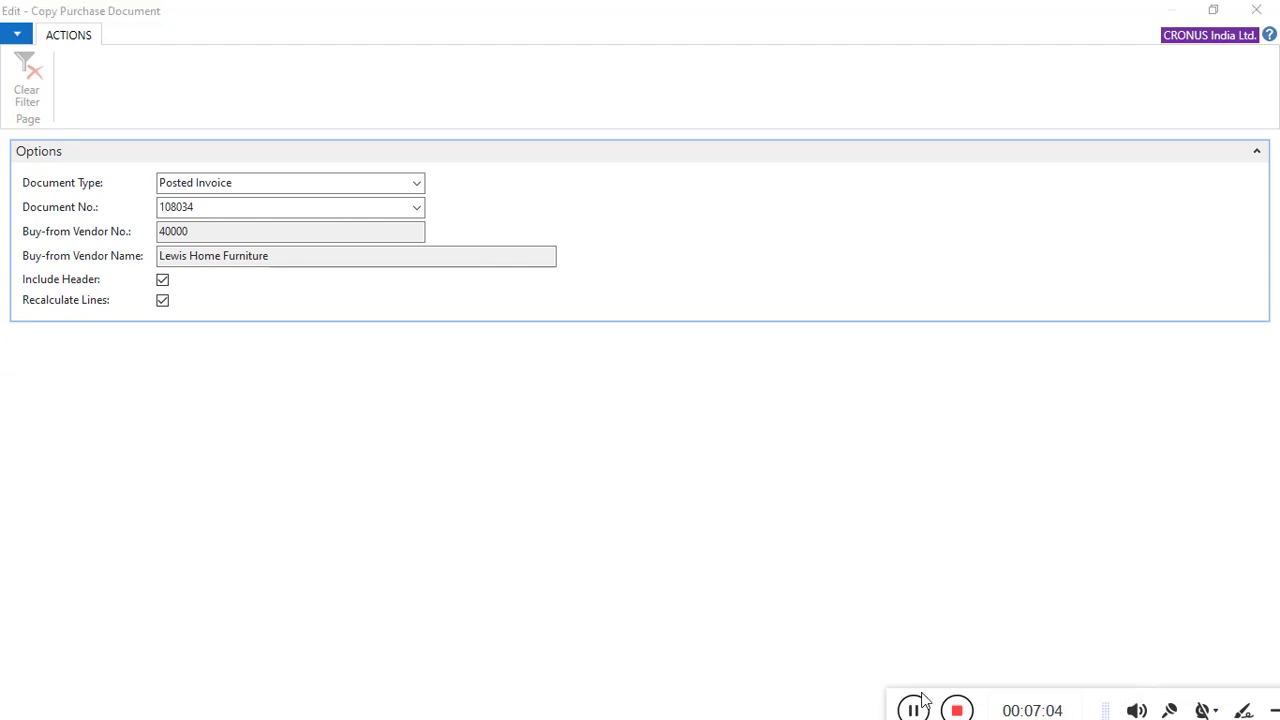
drag(921, 699, 508, 672)
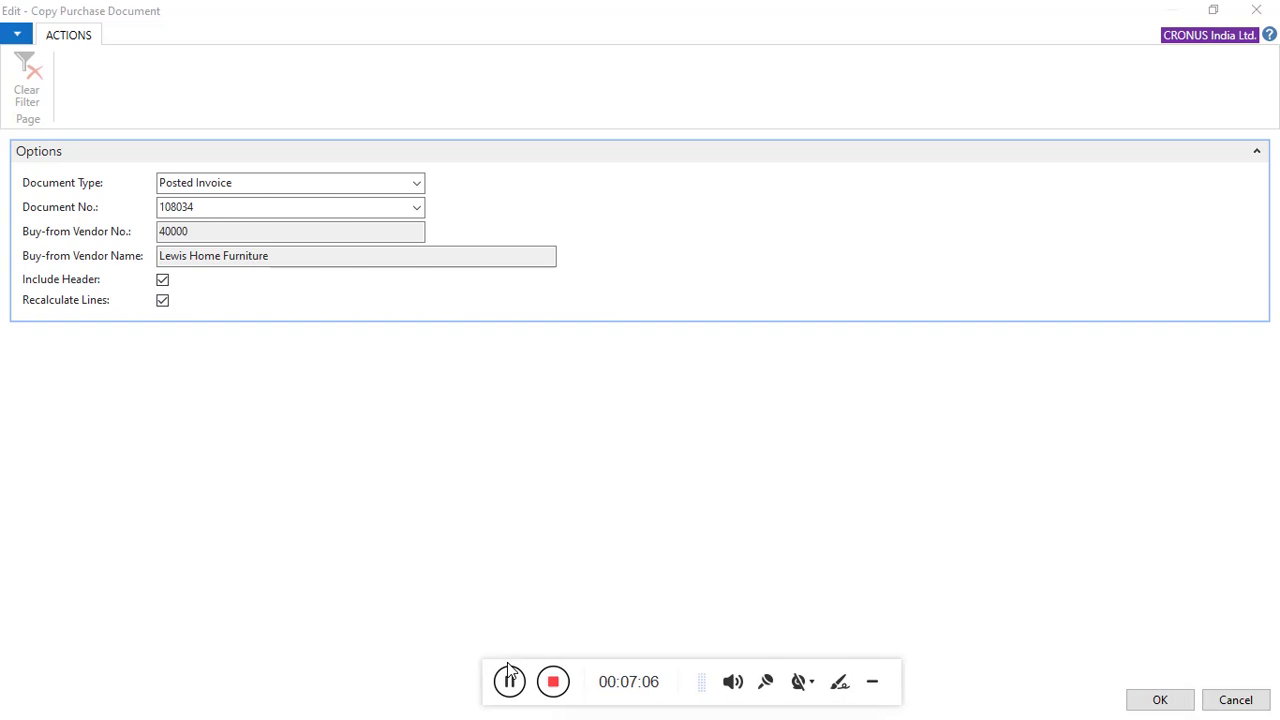
click(1160, 700)
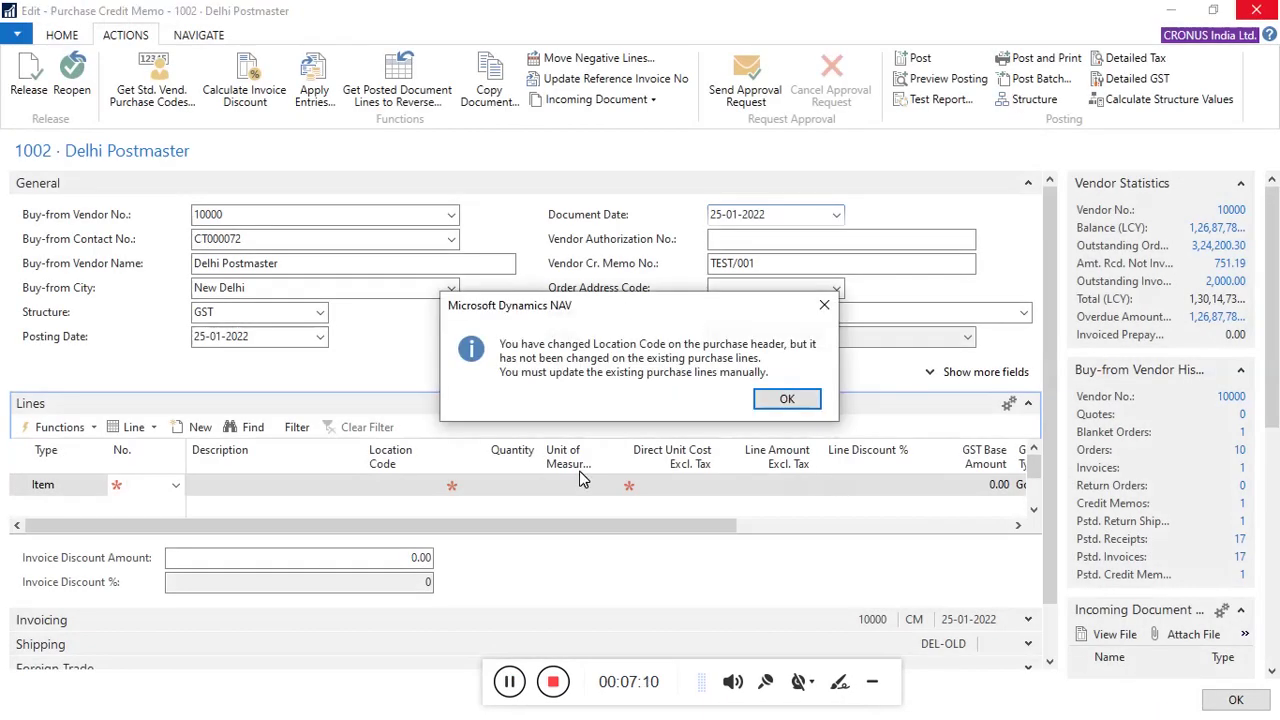
click(786, 404)
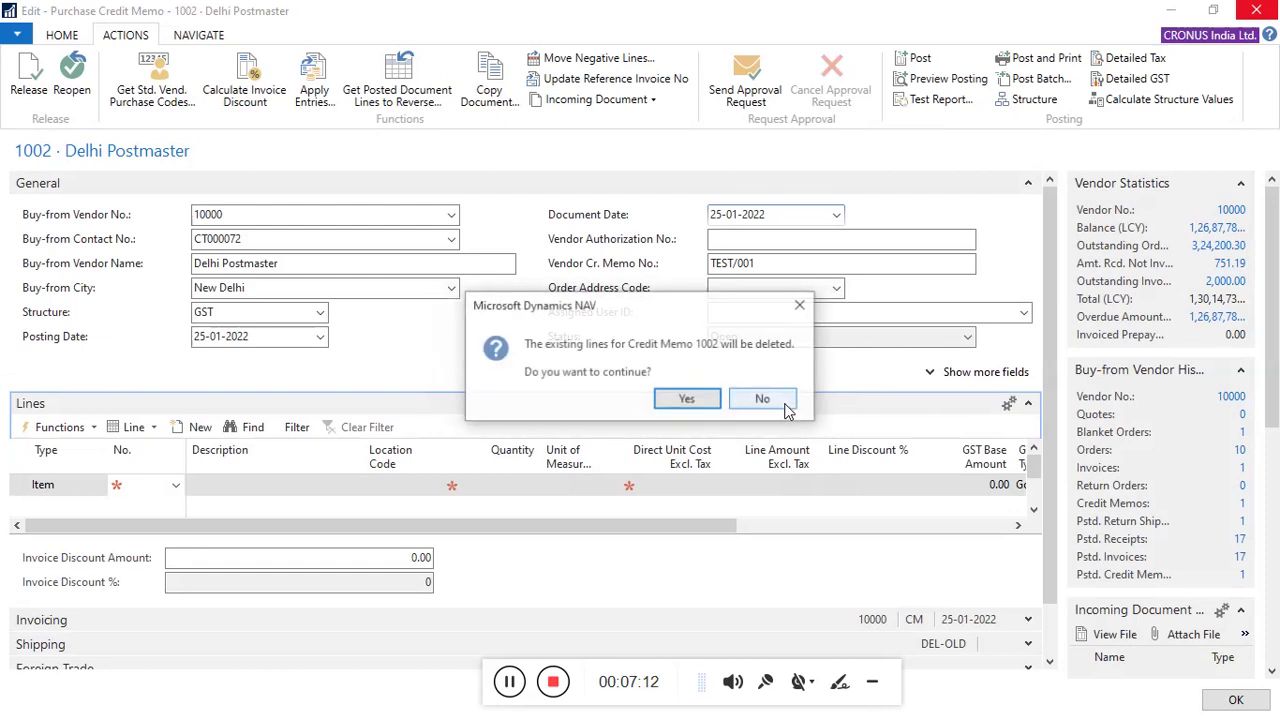
click(689, 400)
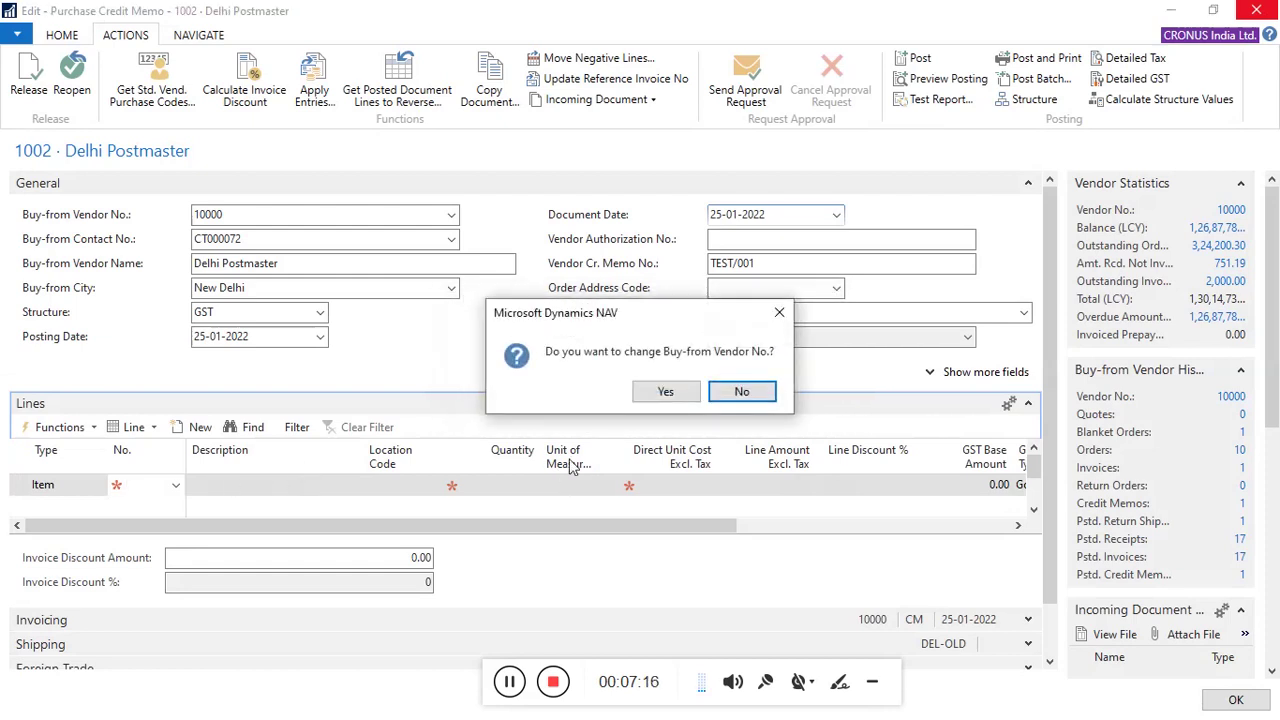
click(671, 391)
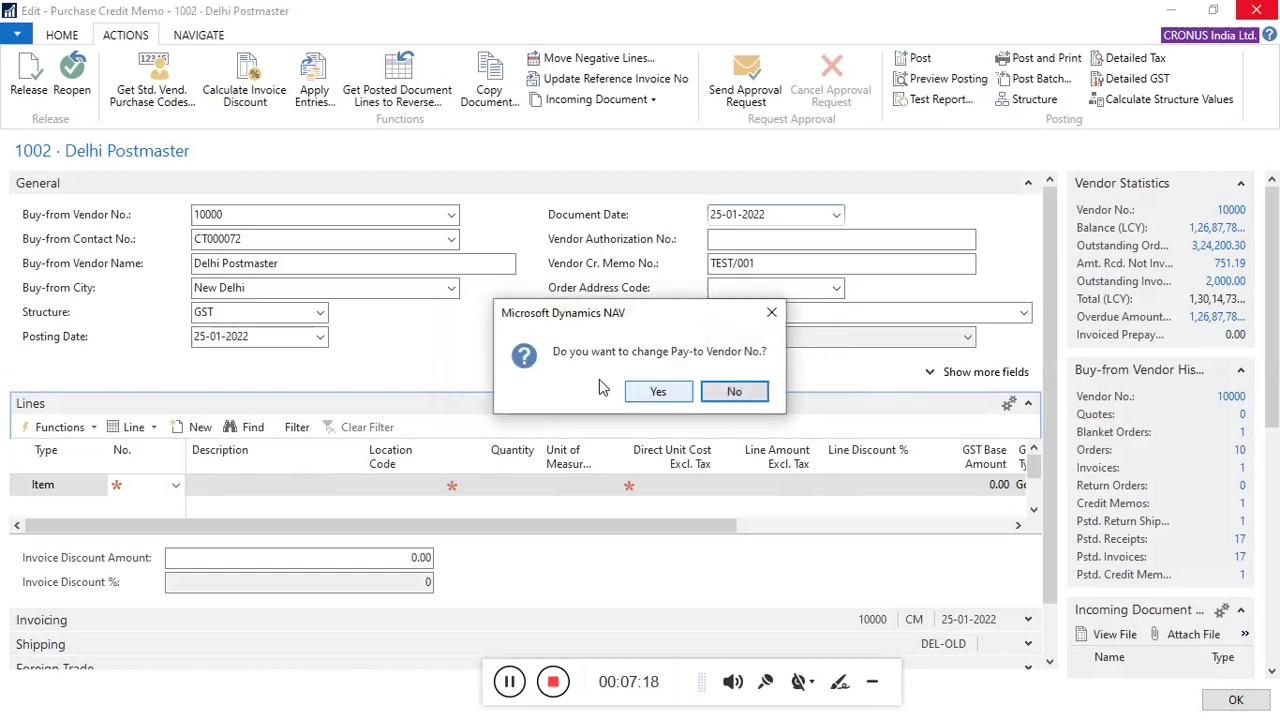
click(634, 398)
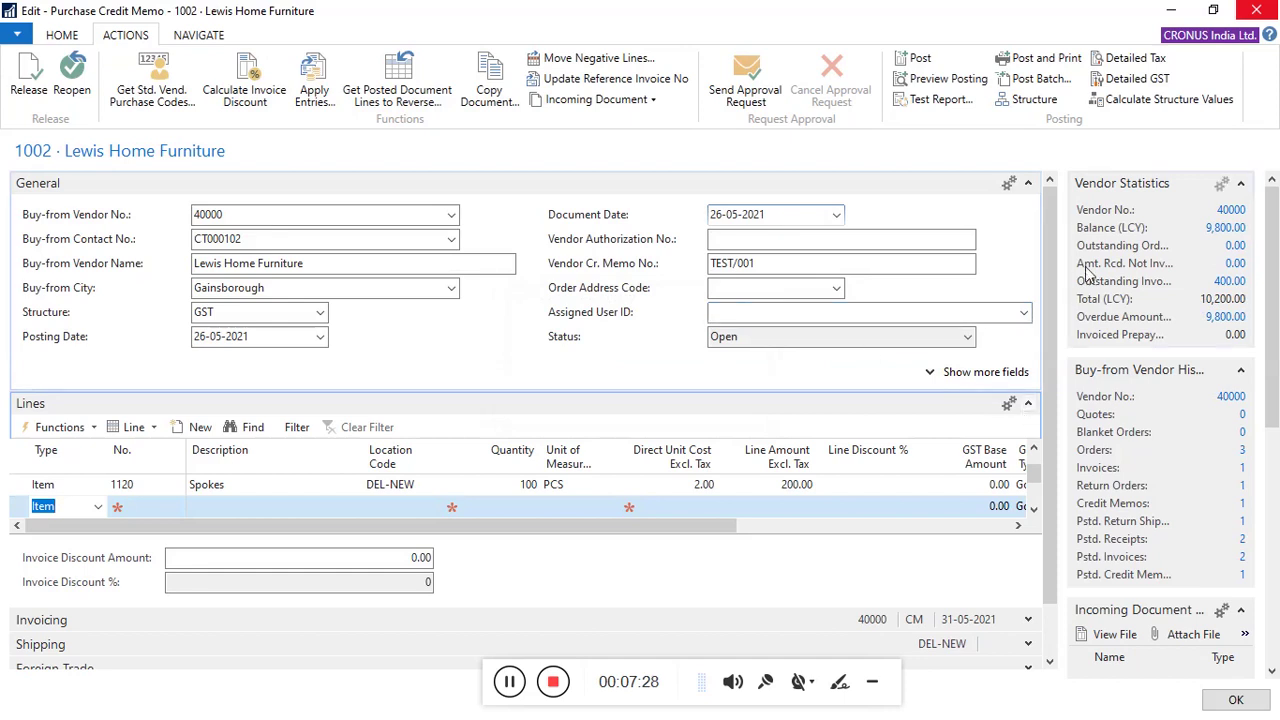
Collapse the General section of the credit memo to inspect the copied lines.
scroll(1050, 604, down, 1)
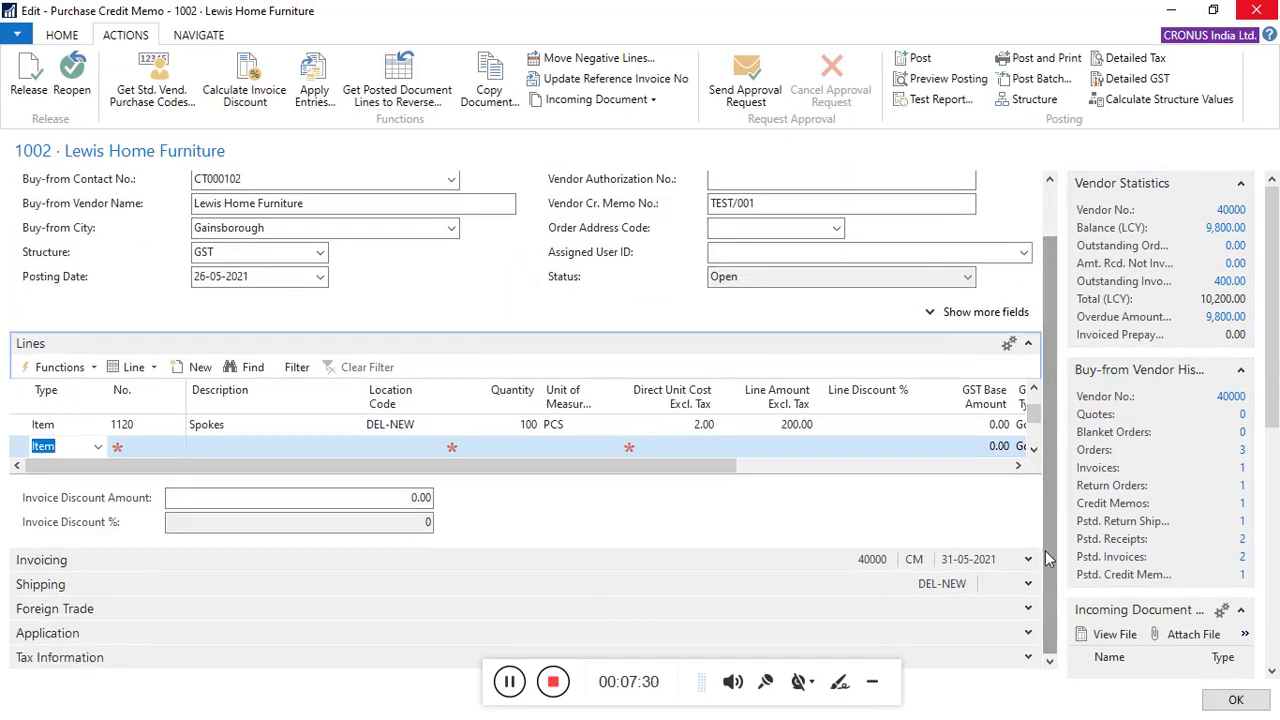
scroll(1044, 421, up, 1)
click(1031, 186)
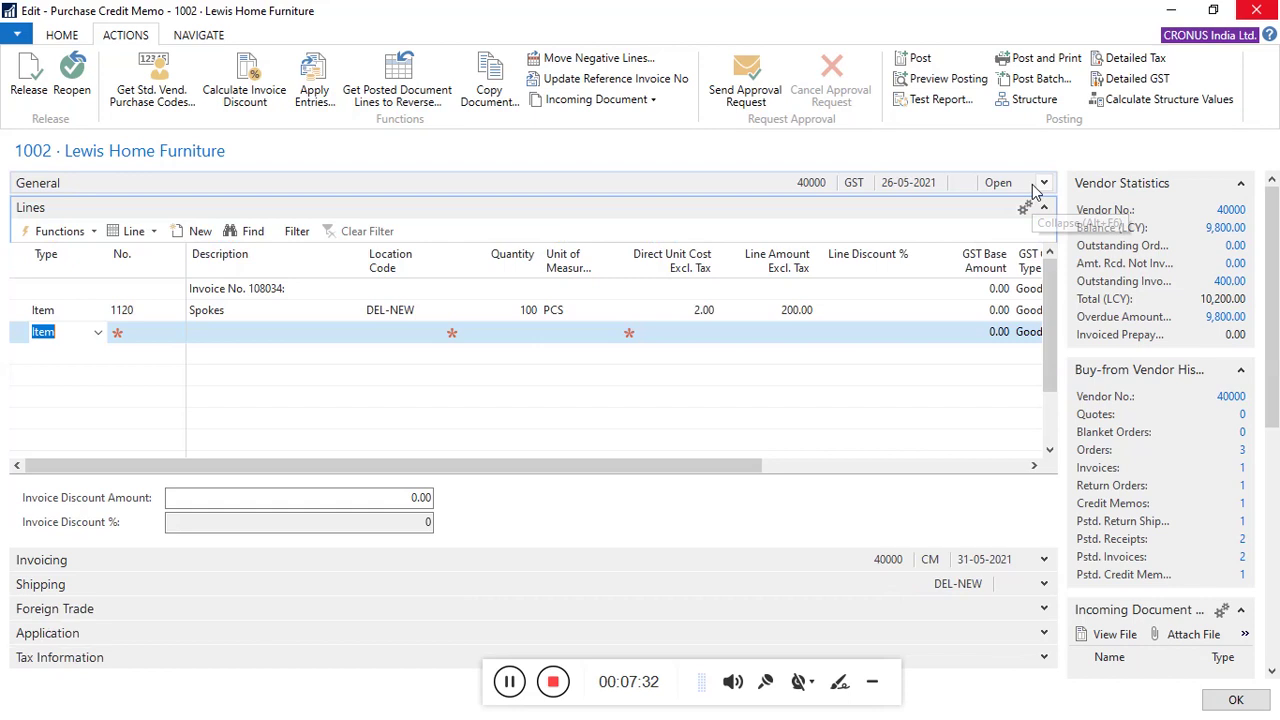
Inspect the quantity, cost and GST columns of the lines copied into credit memo 1002.
click(592, 311)
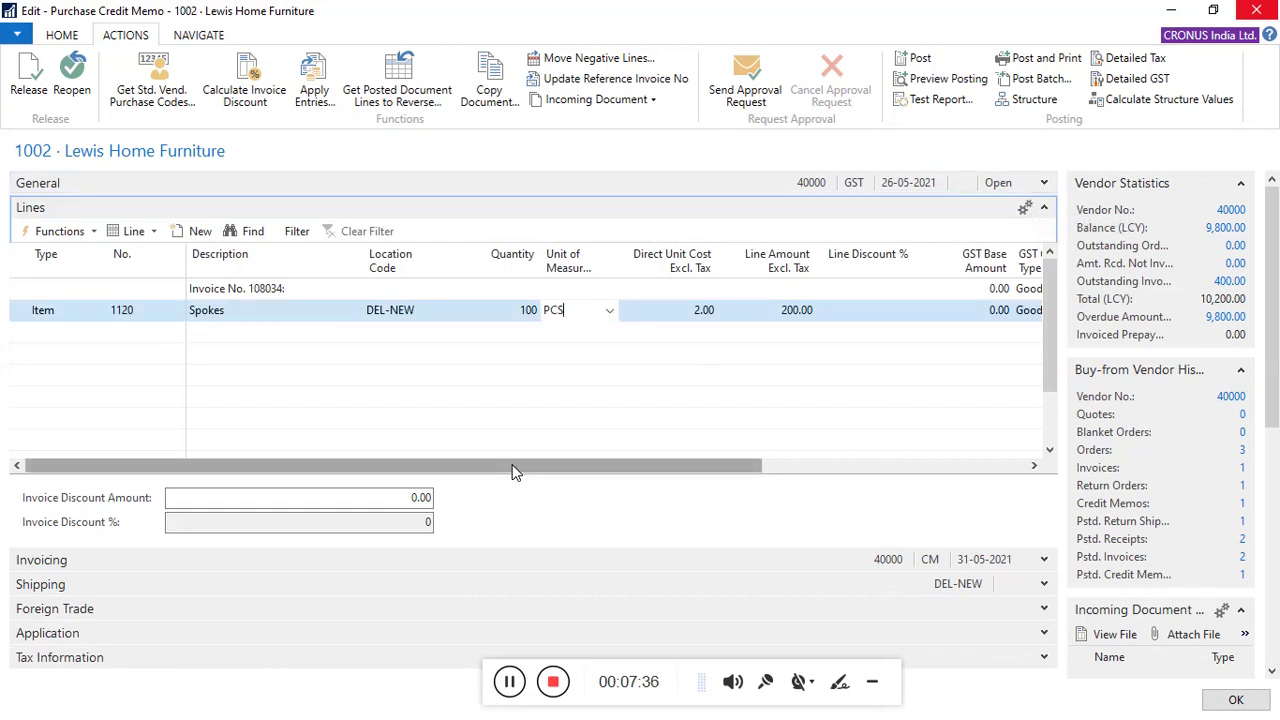
click(262, 289)
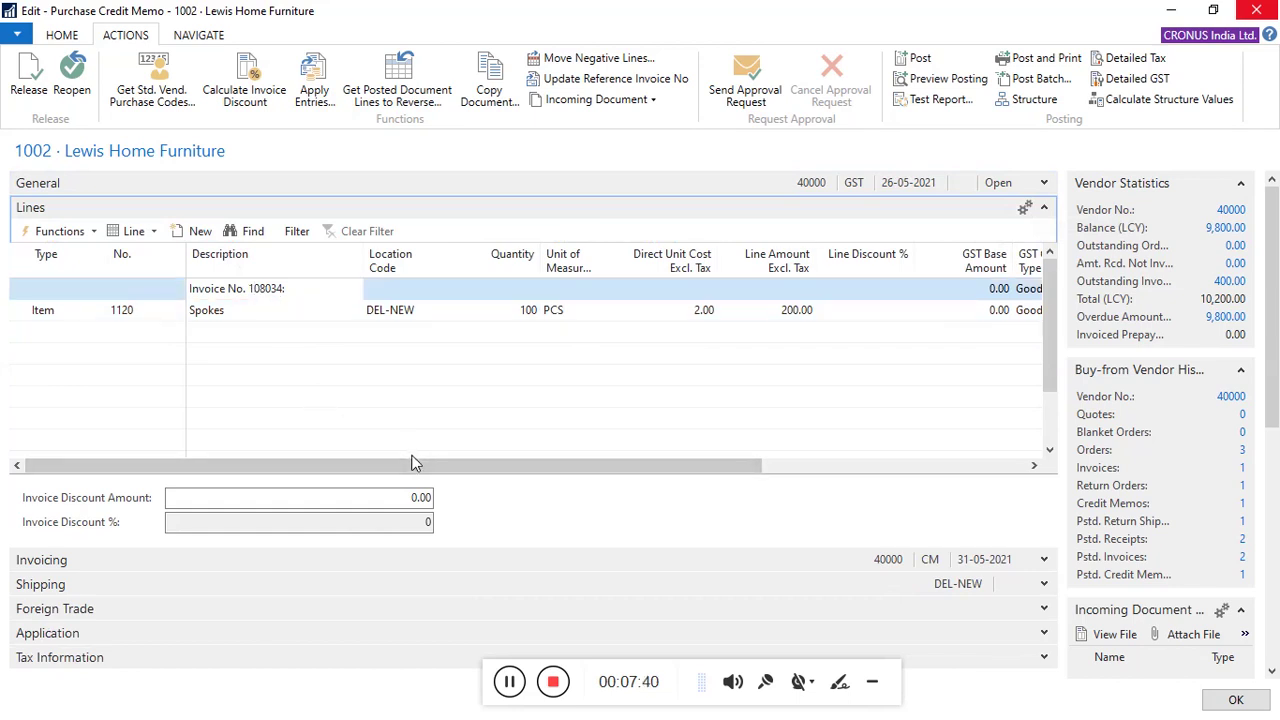
drag(414, 466, 691, 503)
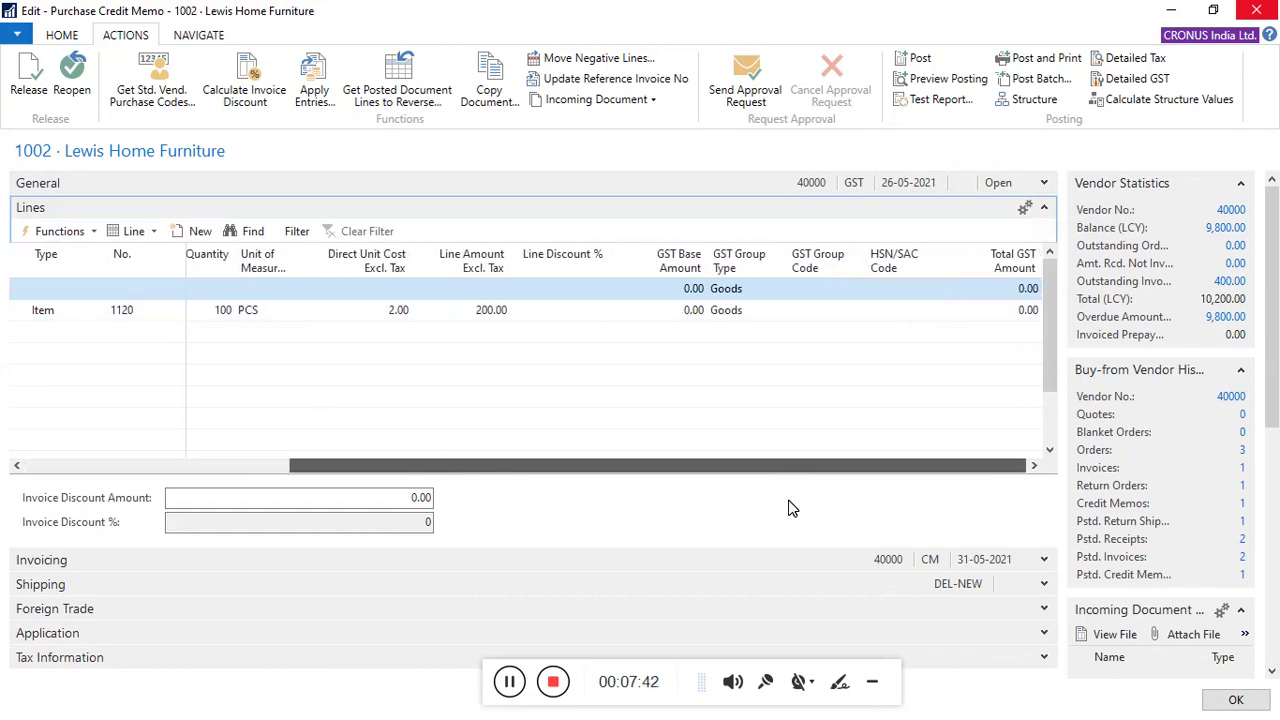
drag(878, 478, 867, 492)
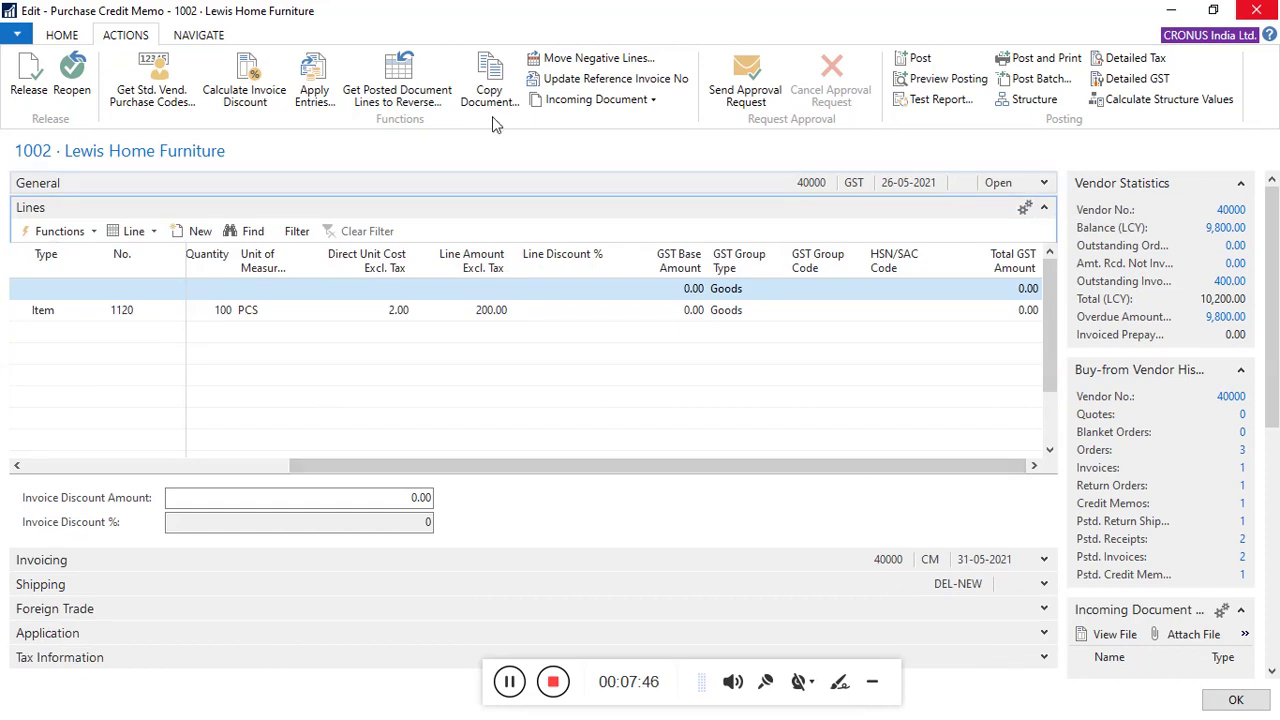
Look through the available credit memo commands and check its Detailed GST entries, closing the list when done.
click(192, 42)
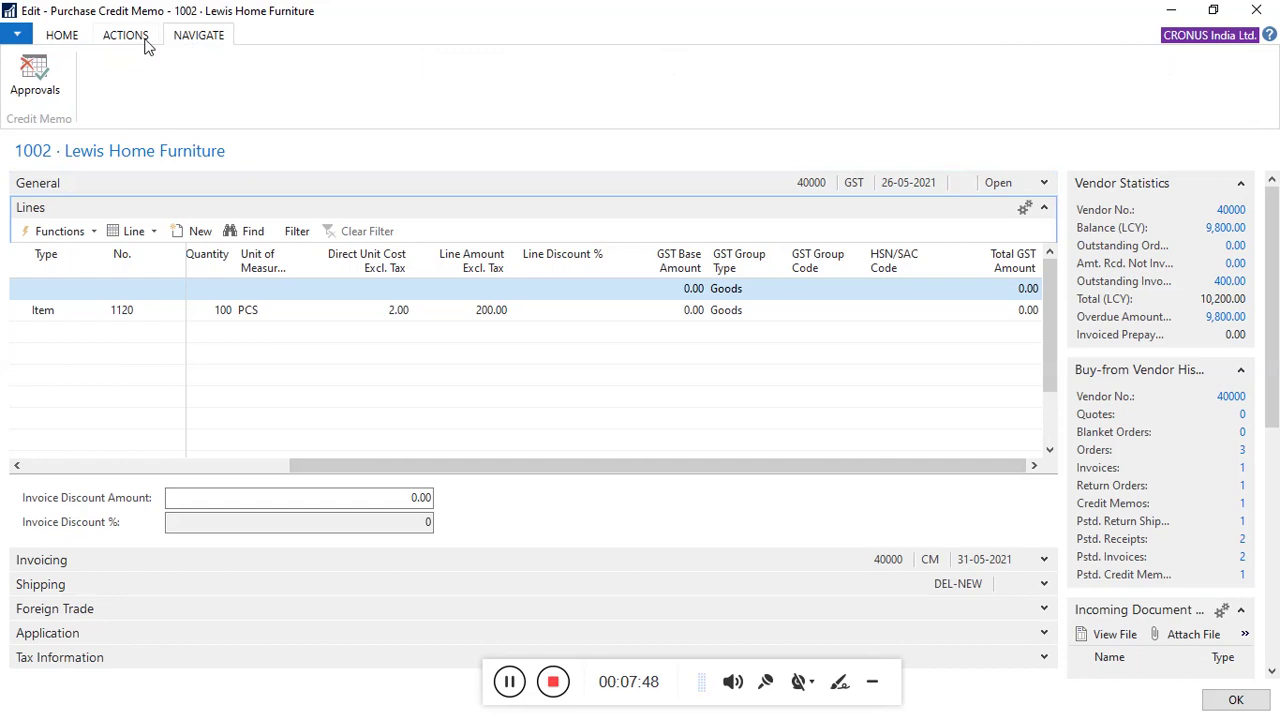
click(78, 44)
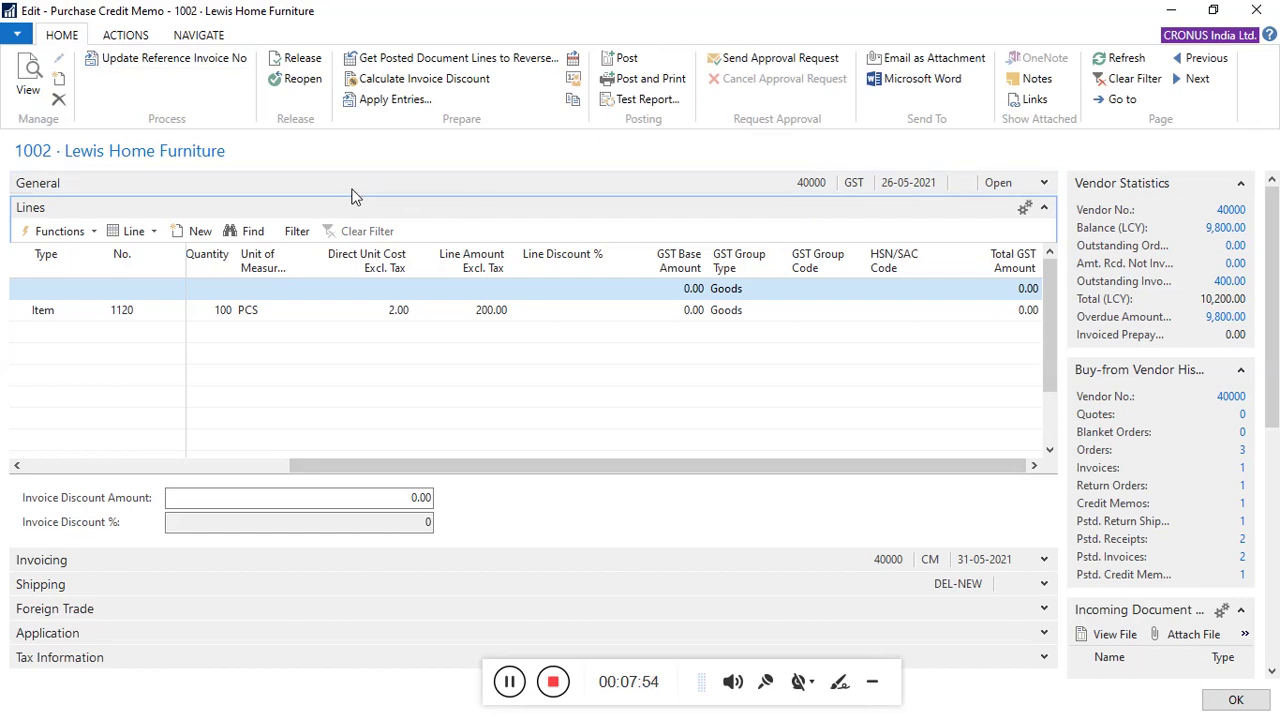
click(208, 35)
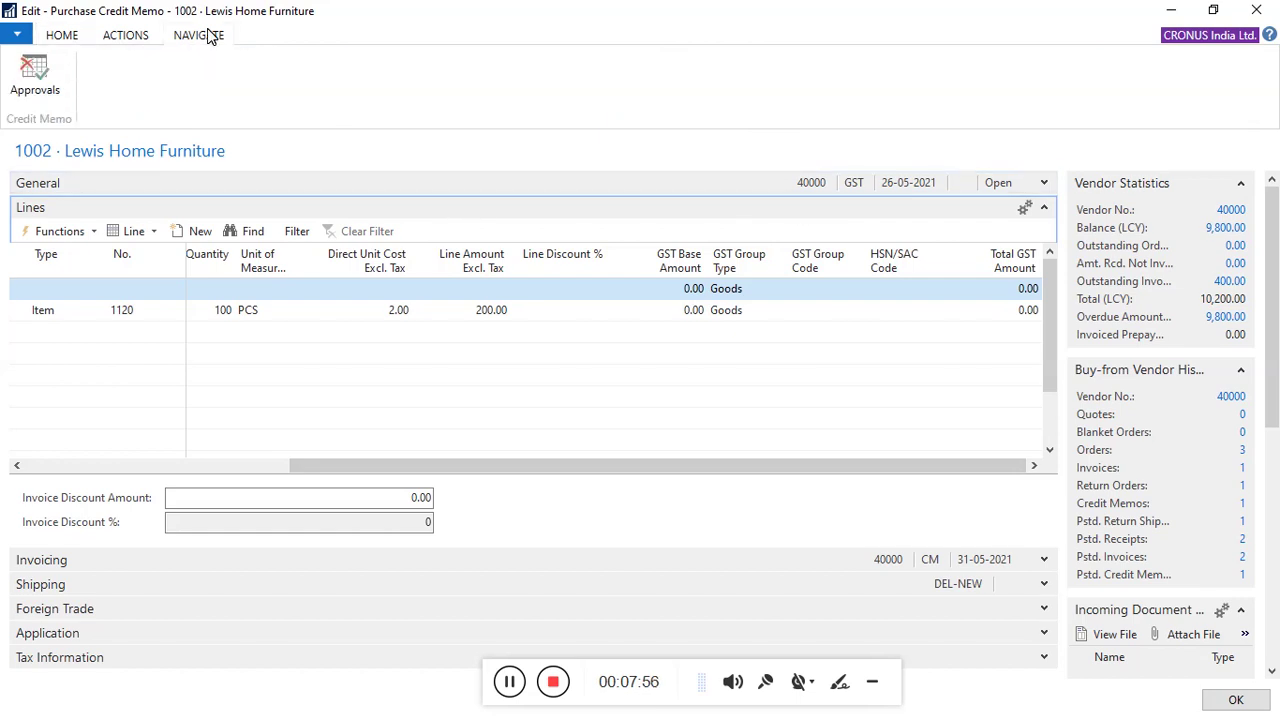
click(130, 37)
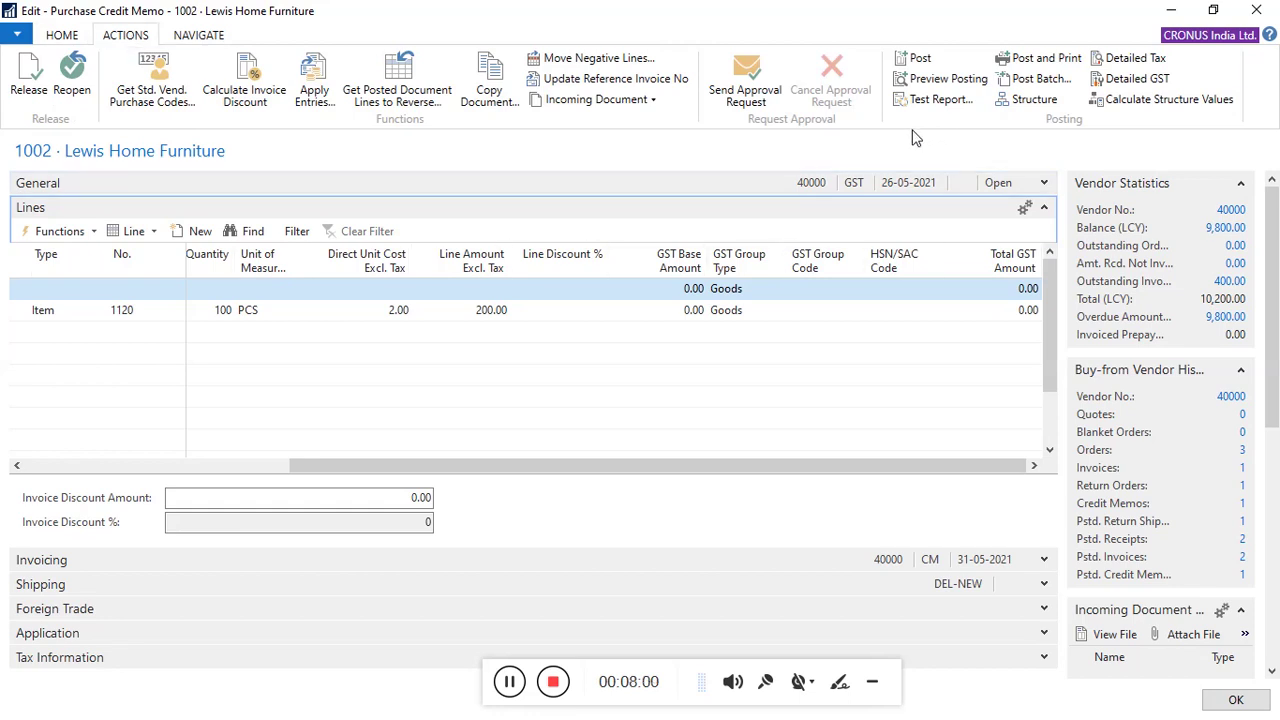
click(1137, 80)
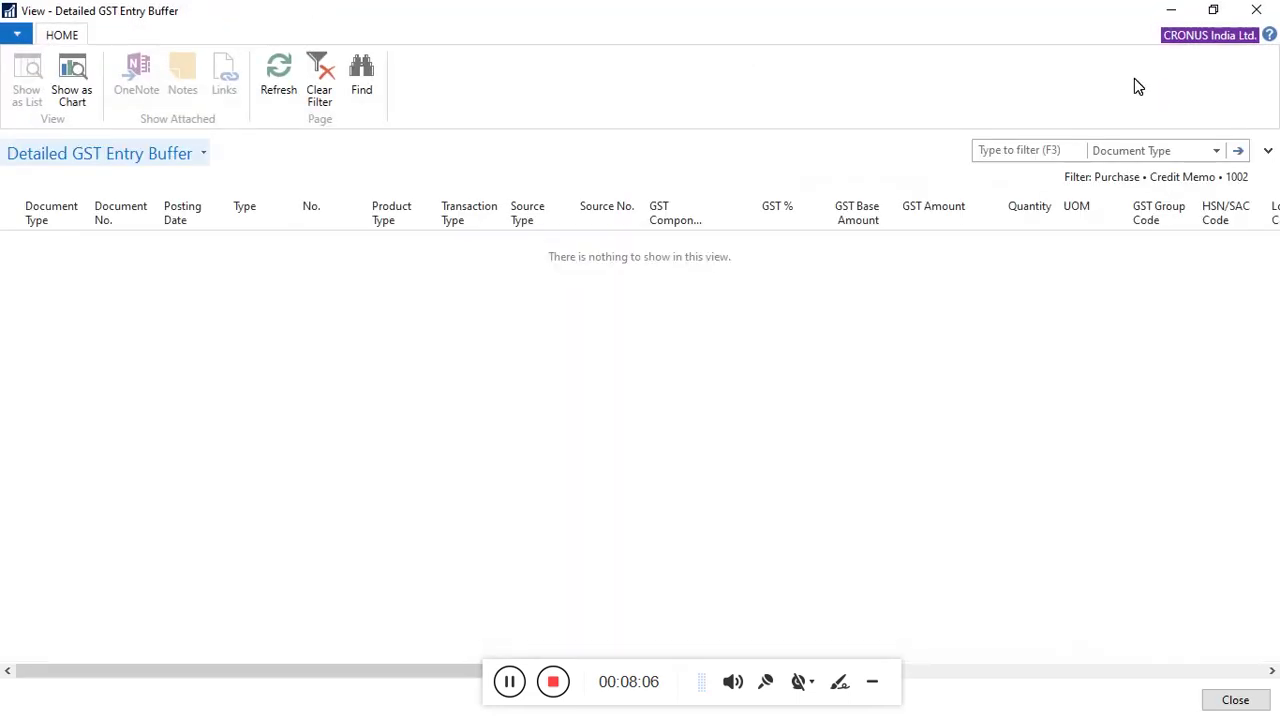
click(1257, 12)
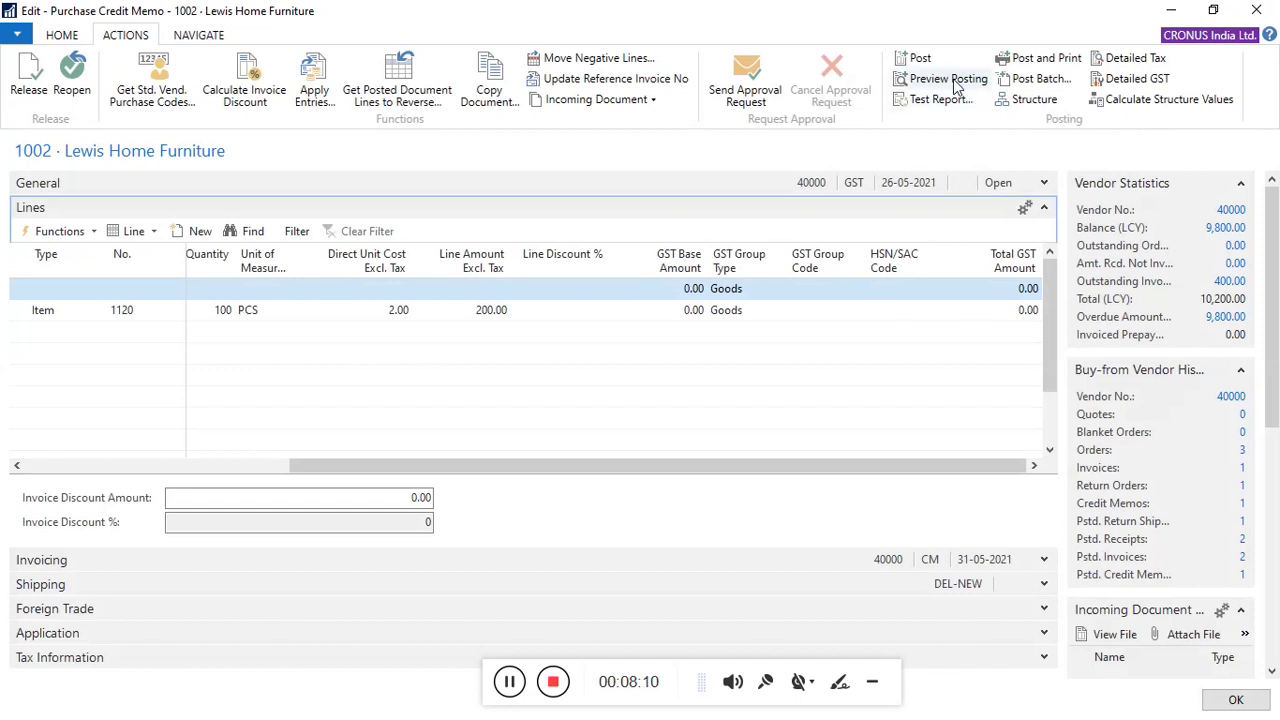
Try to preview the posting of credit memo 1002 and to update its reference invoice number.
click(953, 78)
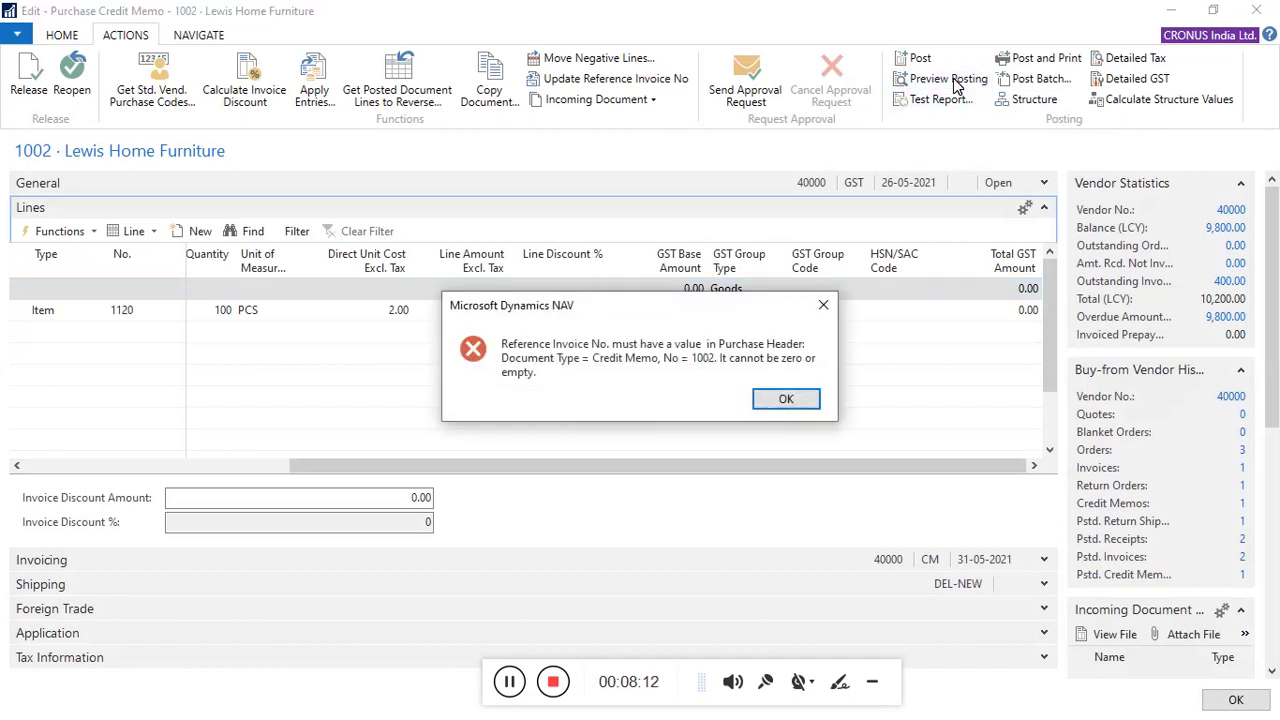
click(766, 405)
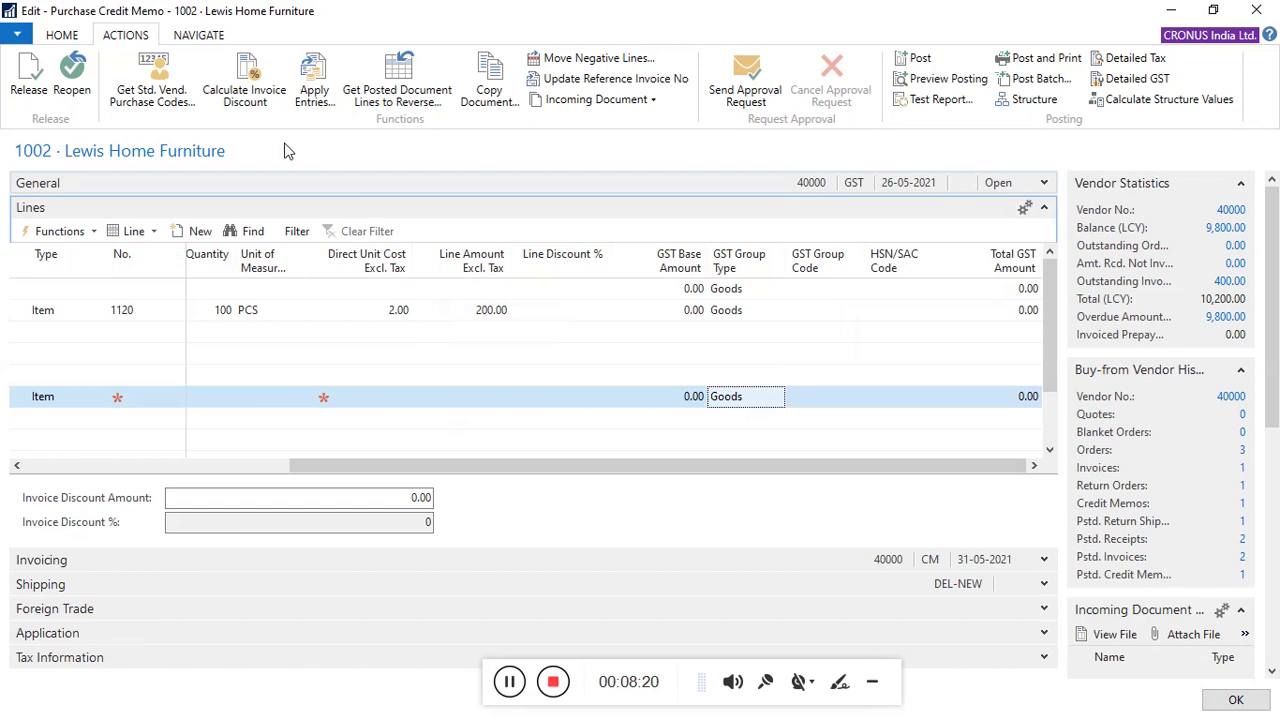
click(571, 85)
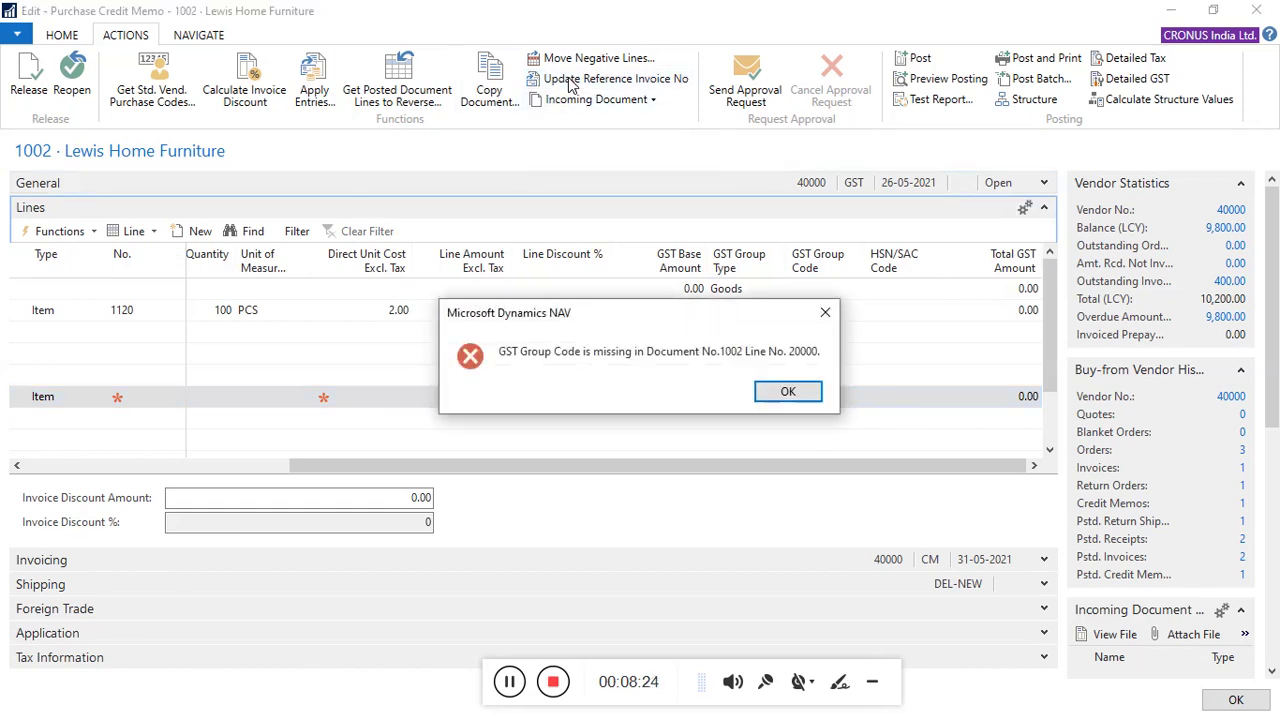
click(788, 392)
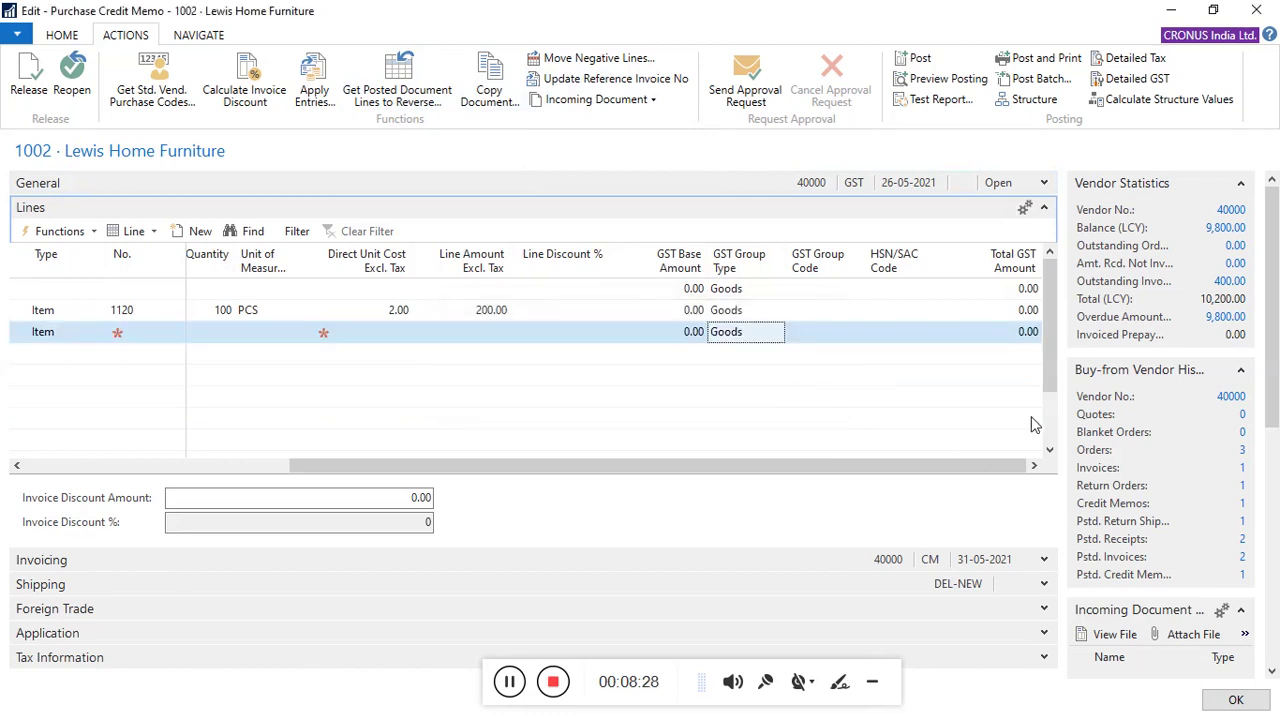
Expand the General section and delete both copied lines from the credit memo, confirming the deletion.
click(627, 312)
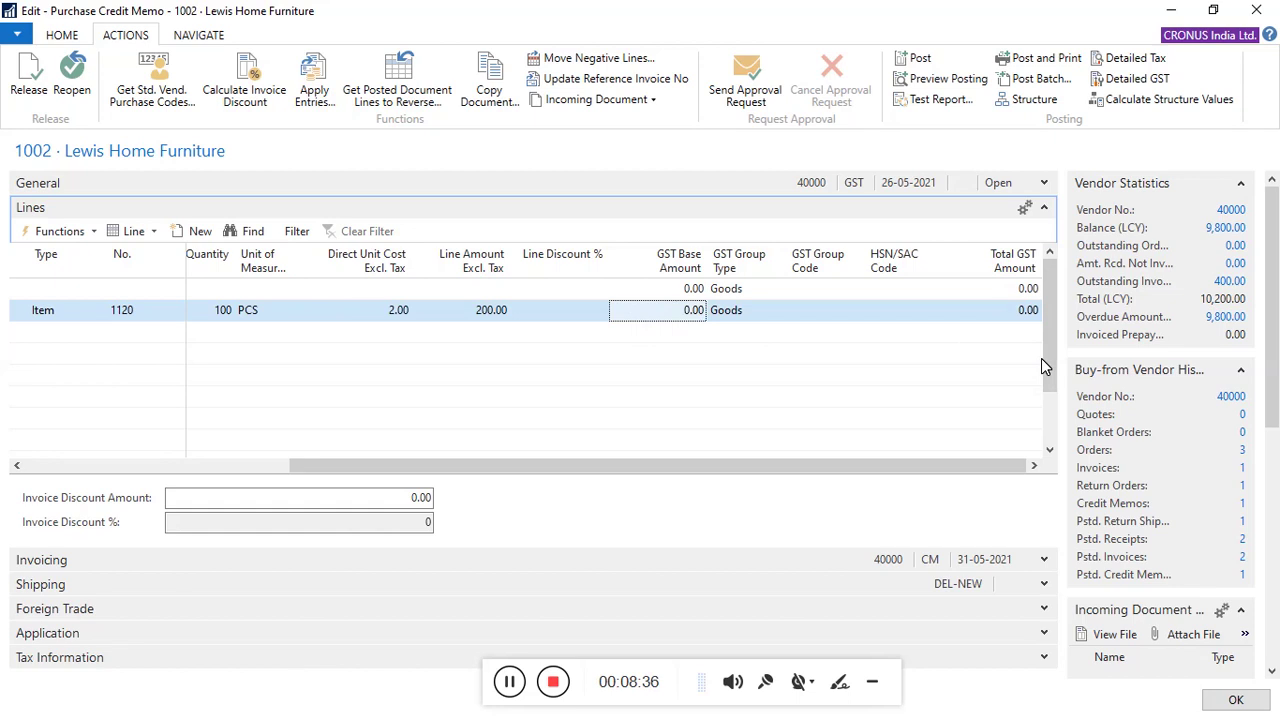
click(1044, 187)
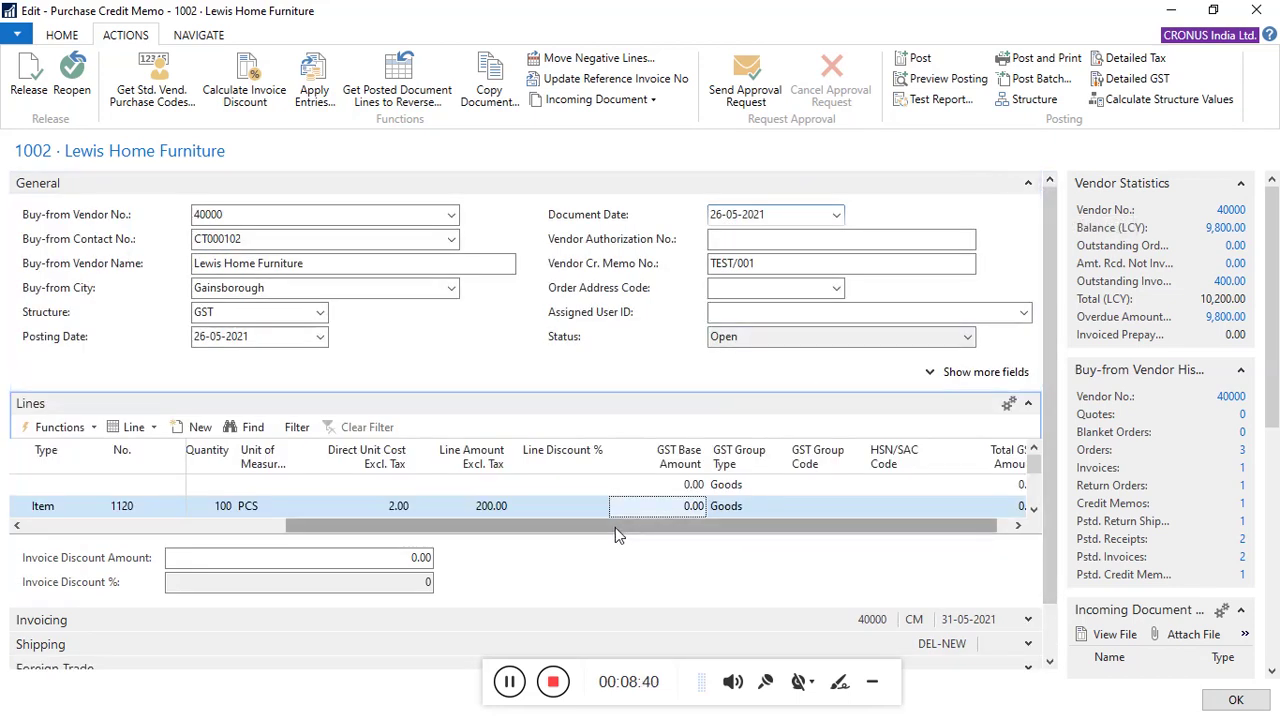
click(14, 500)
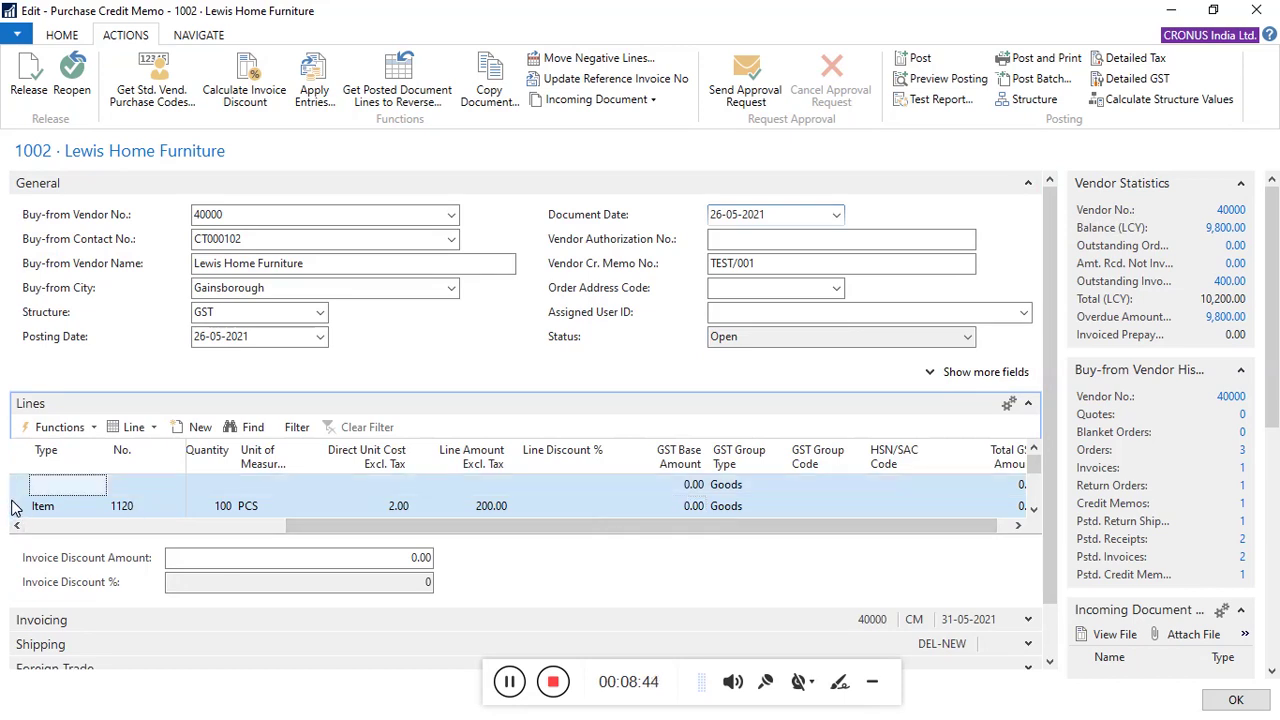
right_click(16, 512)
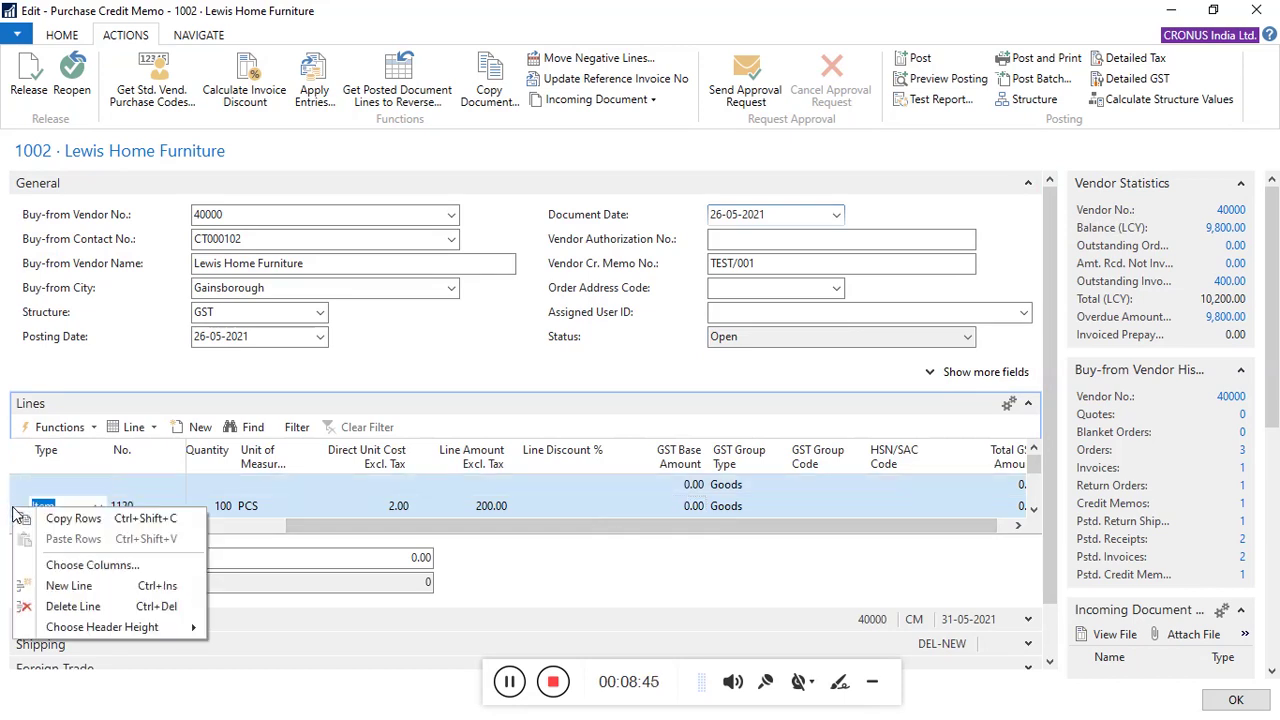
click(90, 604)
click(684, 395)
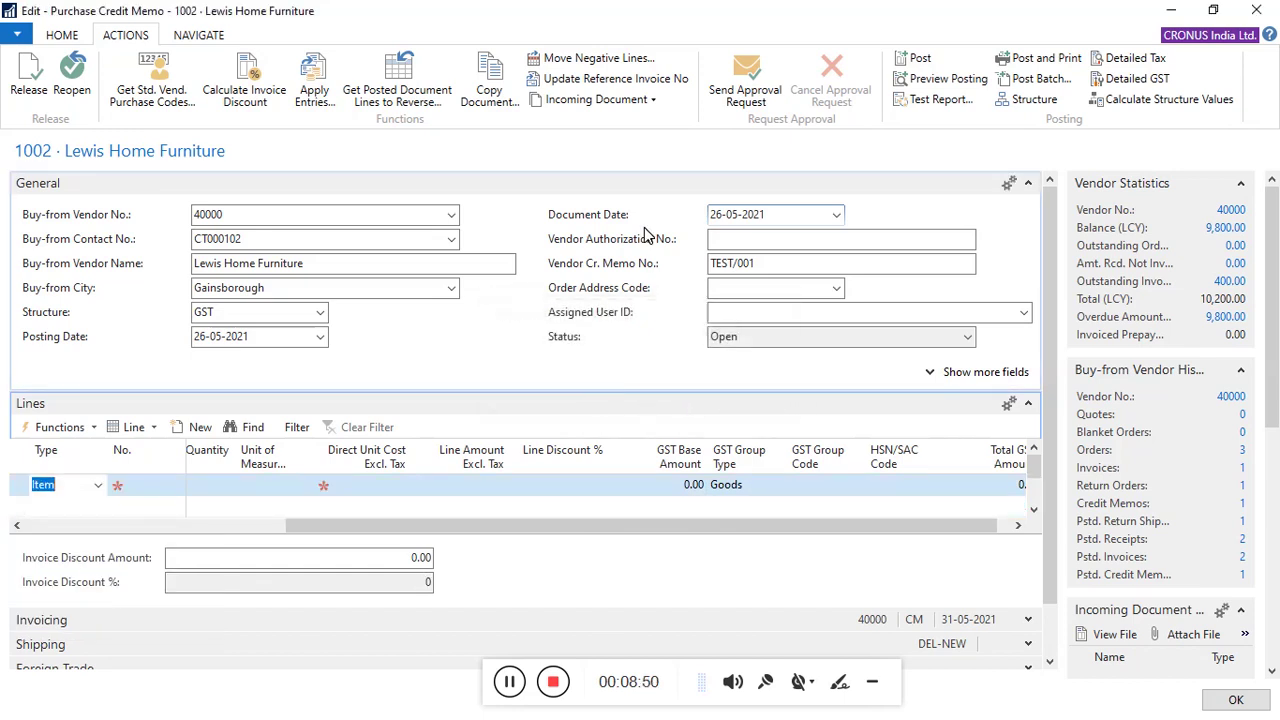
Copy posted invoice 108034 with Include Header enabled and Recalculate Lines disabled, and check the copied line's GST columns.
click(482, 90)
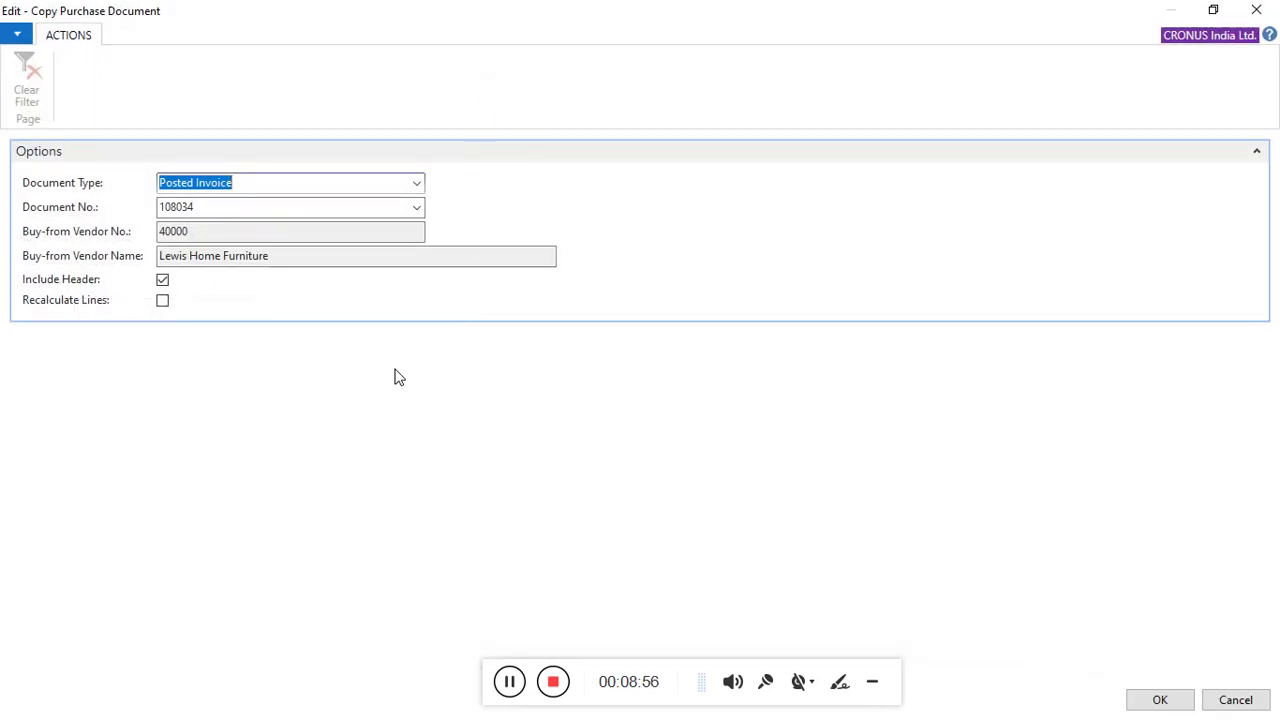
click(1164, 704)
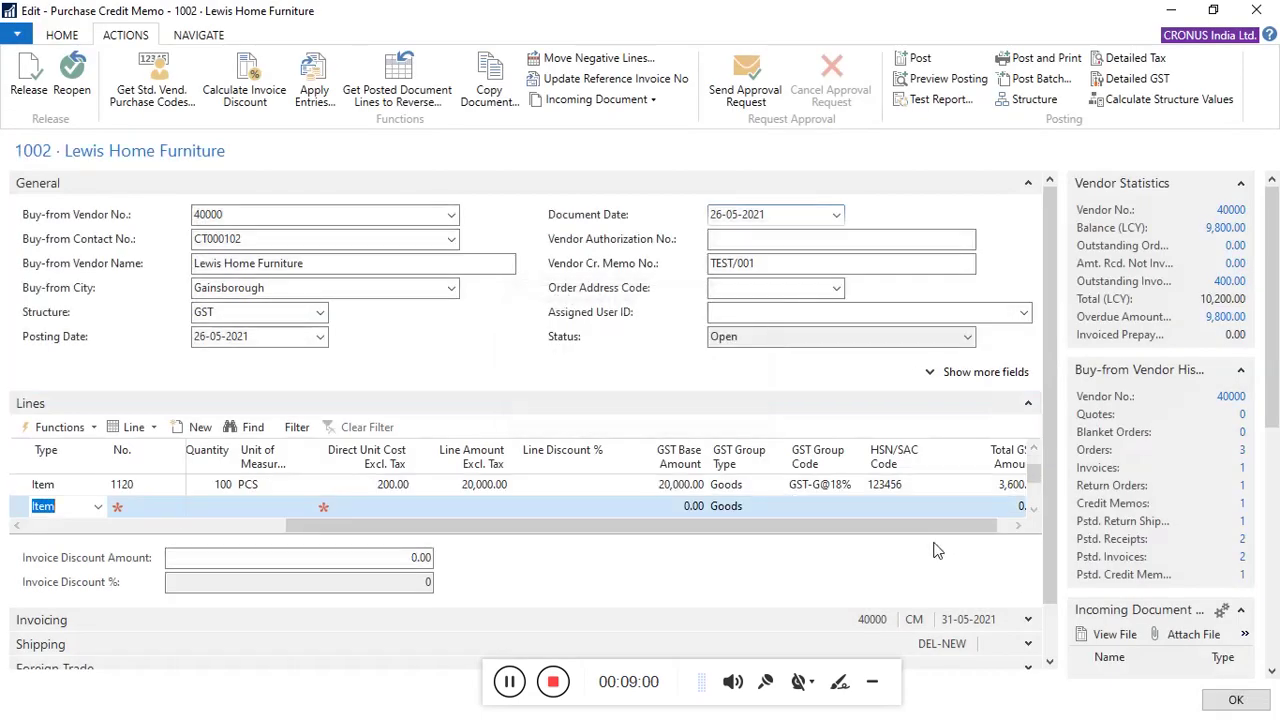
click(912, 488)
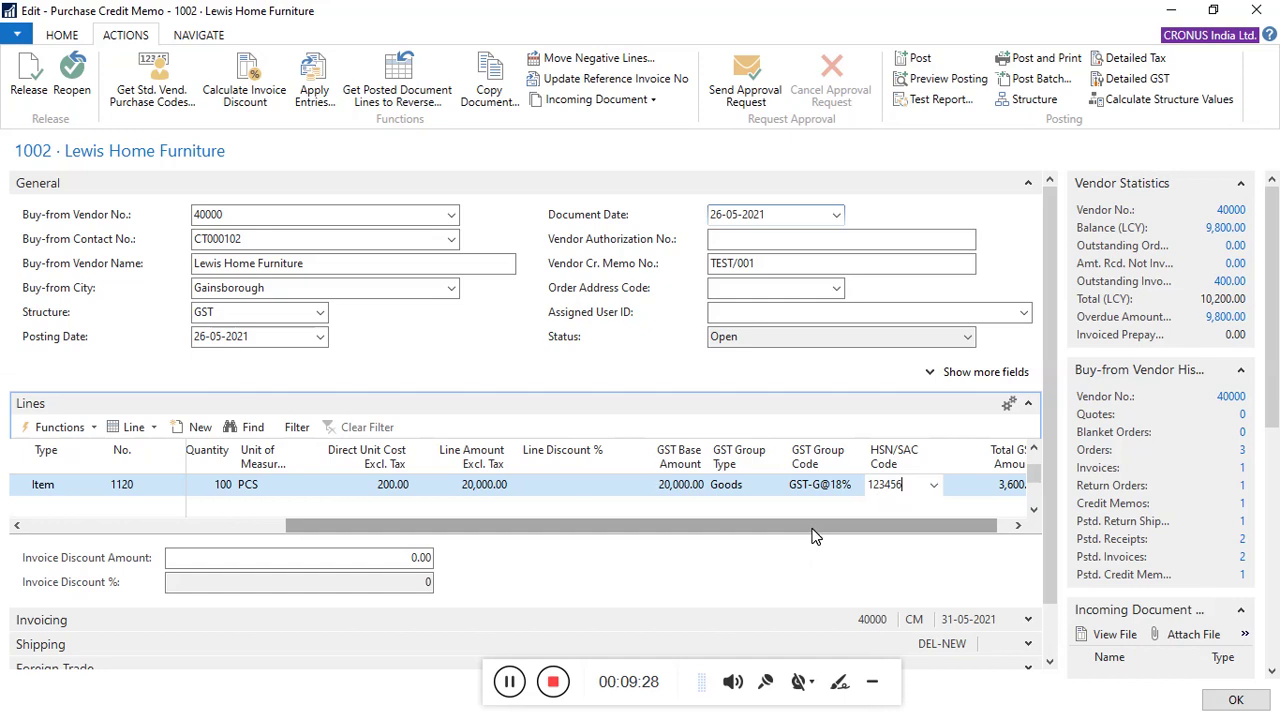
drag(813, 528, 929, 537)
Review the General fields of the credit memo, including the additional ones, and all columns of the copied Spokes line.
click(245, 216)
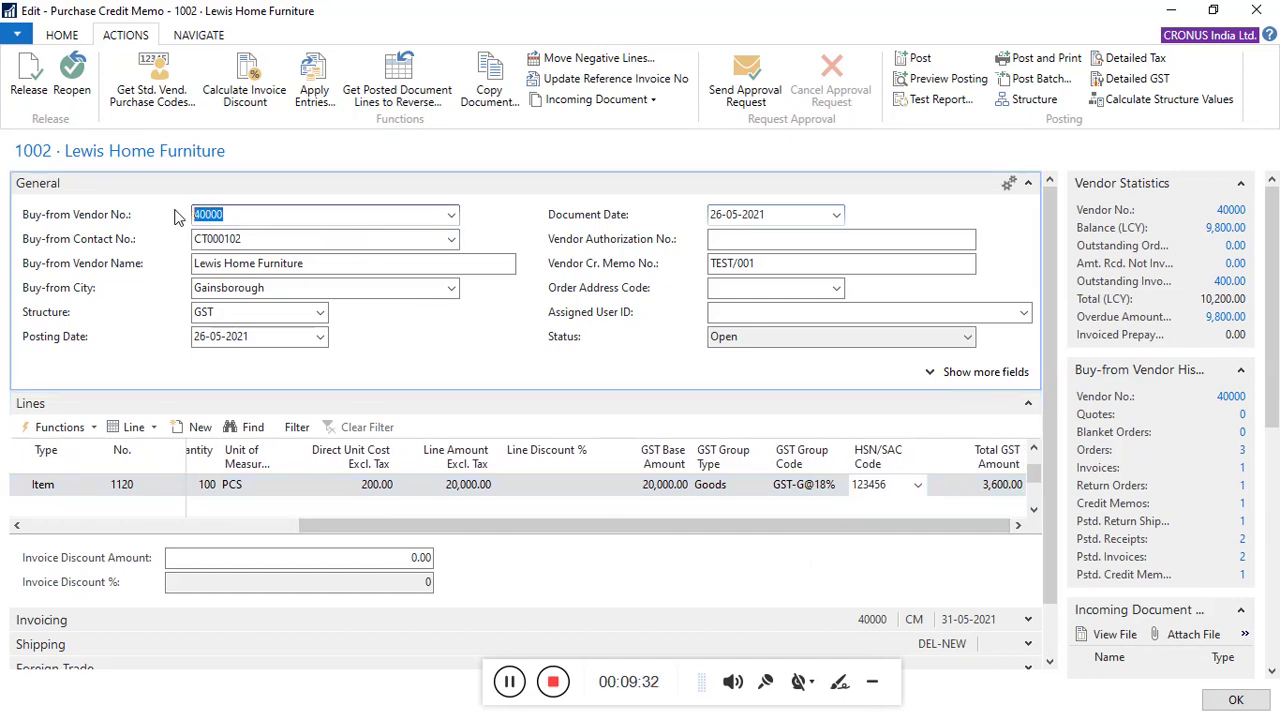
click(326, 247)
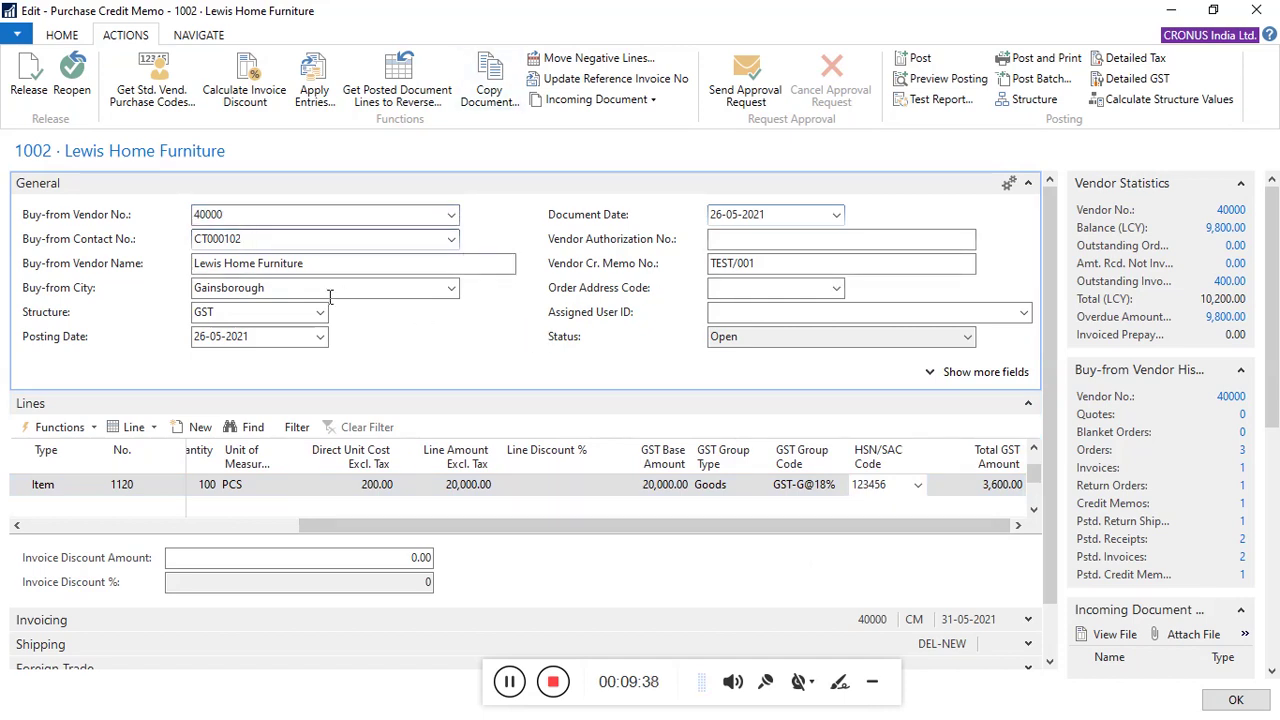
click(192, 318)
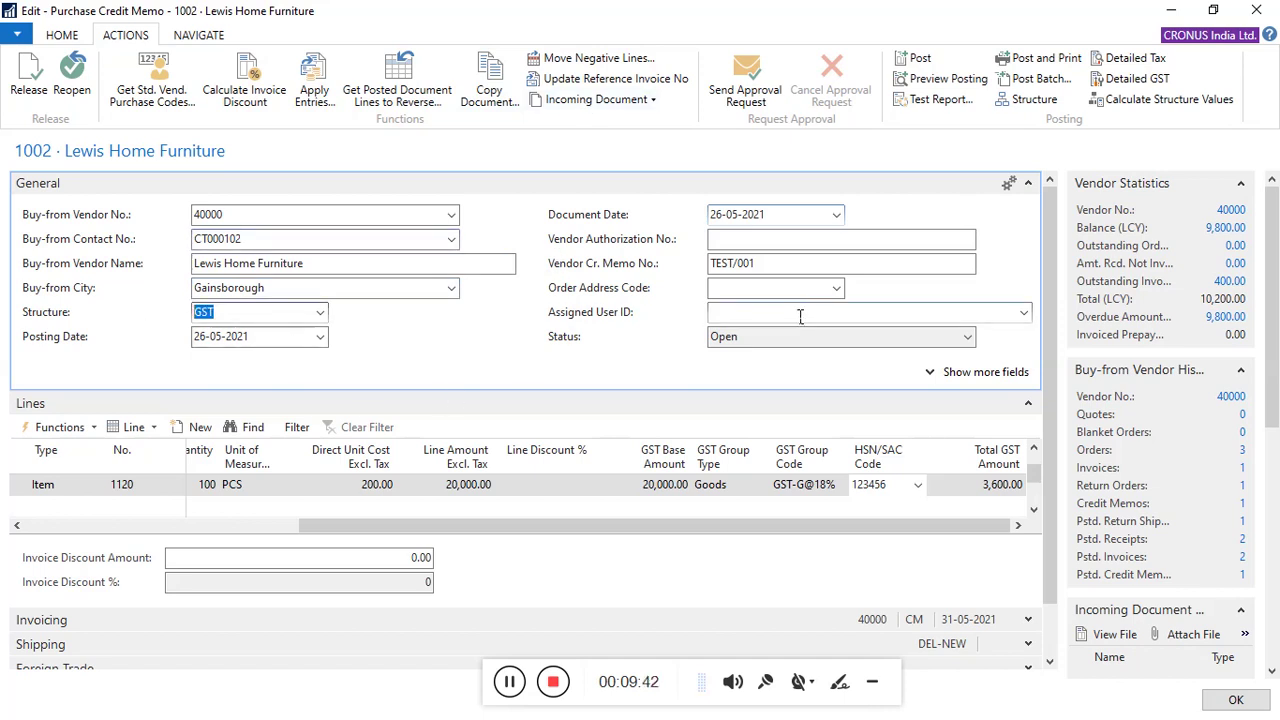
click(795, 268)
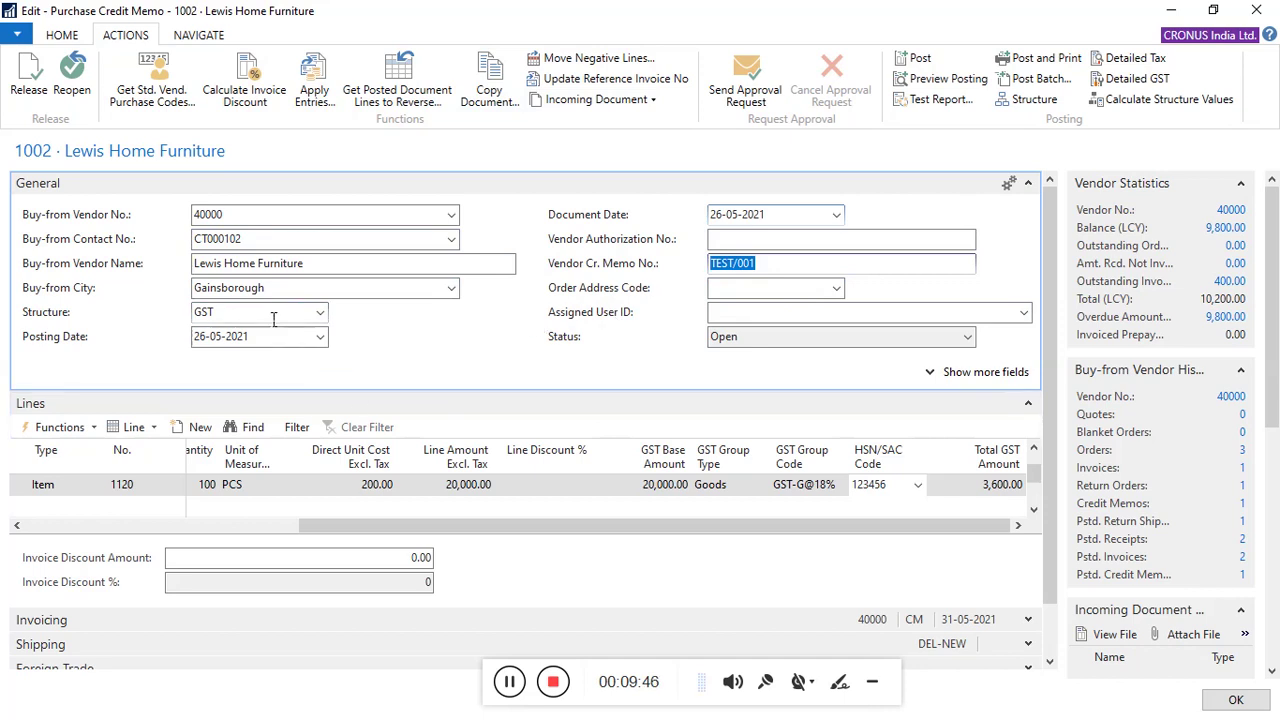
click(195, 317)
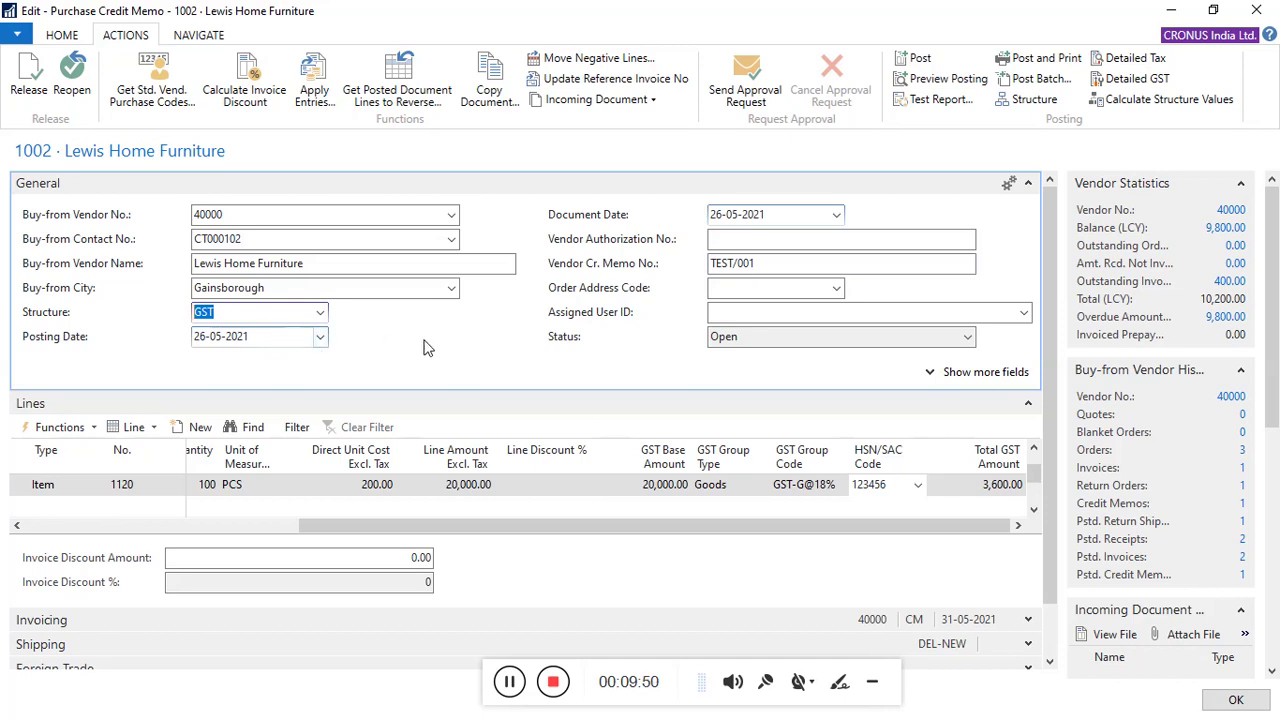
click(934, 375)
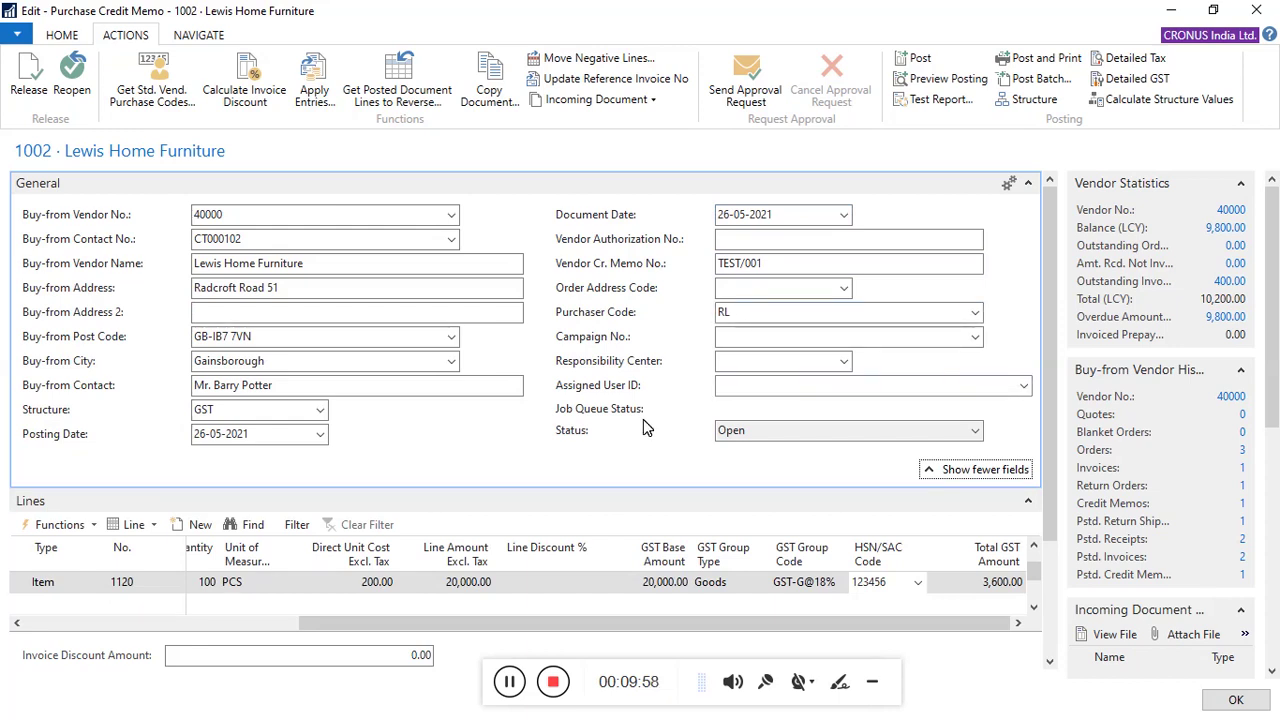
scroll(1048, 380, down, 2)
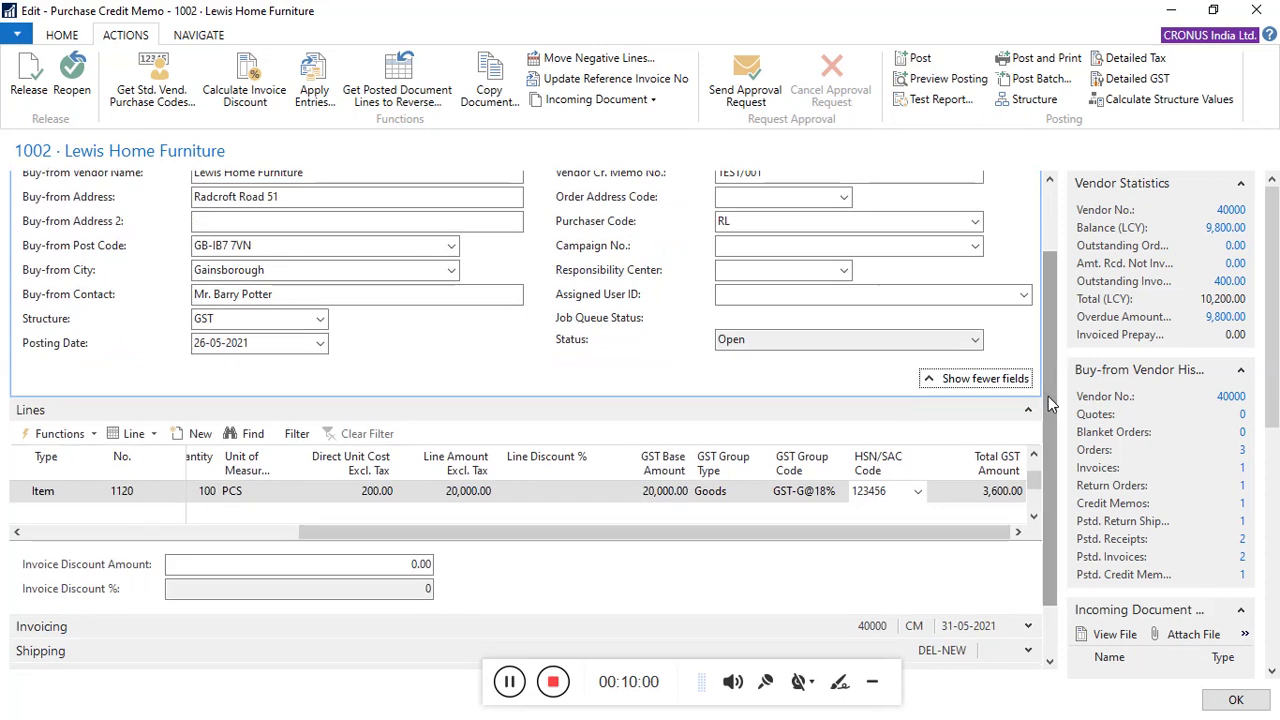
drag(657, 534, 284, 572)
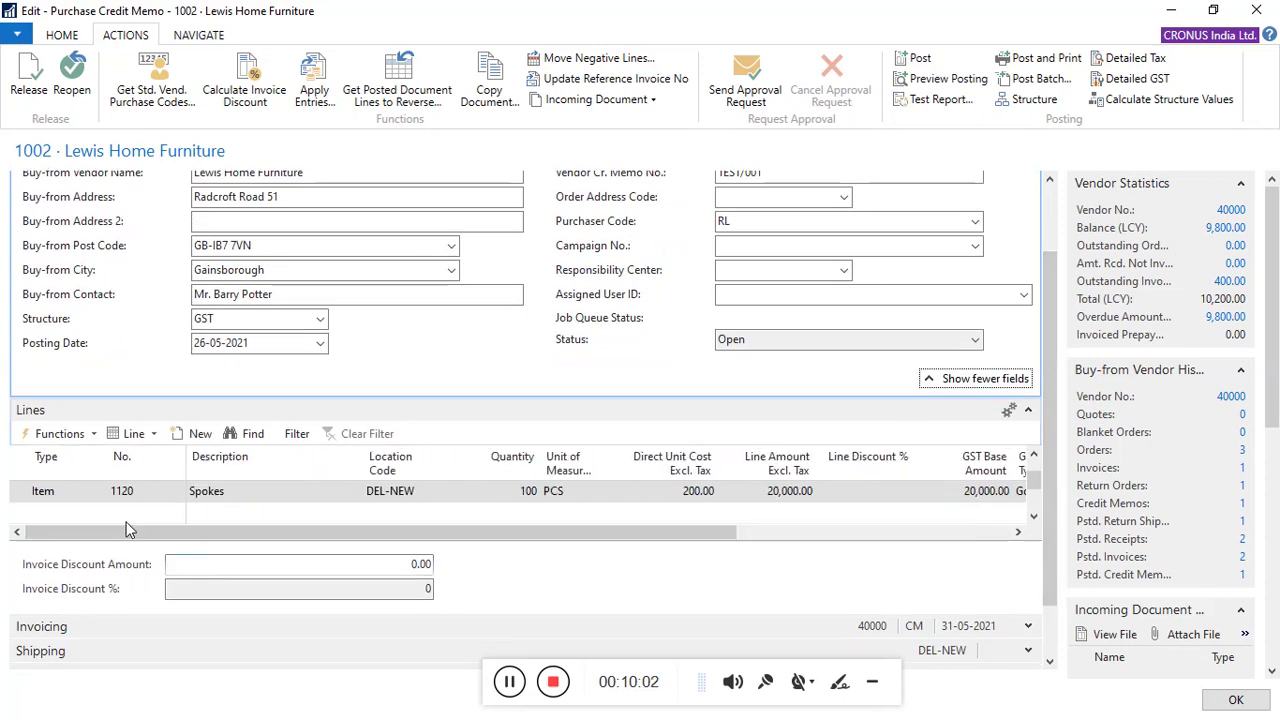
drag(648, 533, 921, 540)
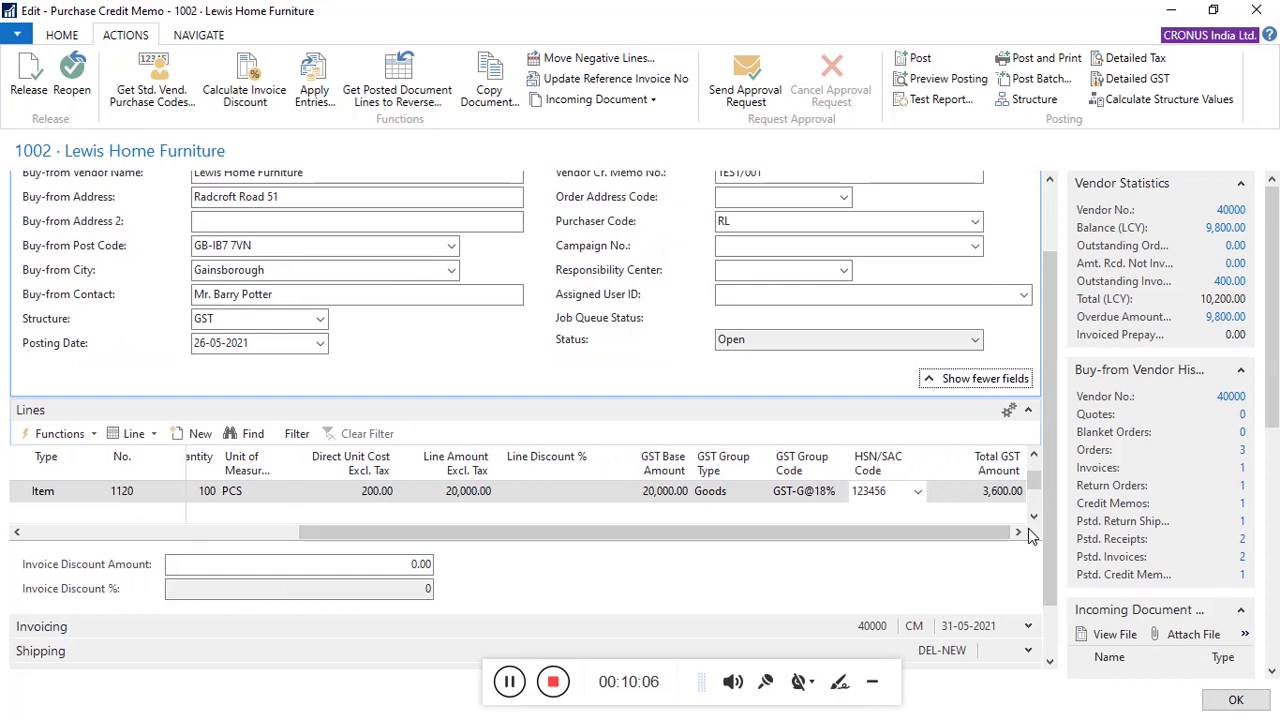
Try to preview the posting of the credit memo with the newly copied lines.
click(940, 80)
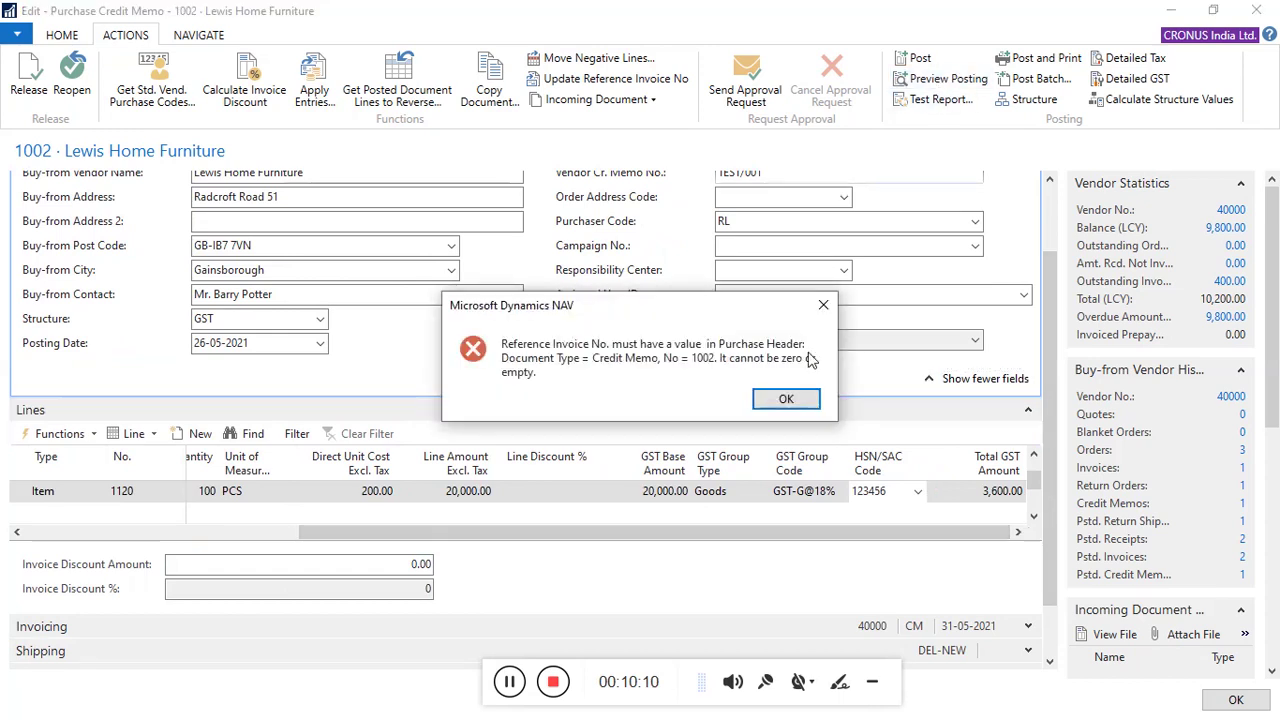
click(789, 398)
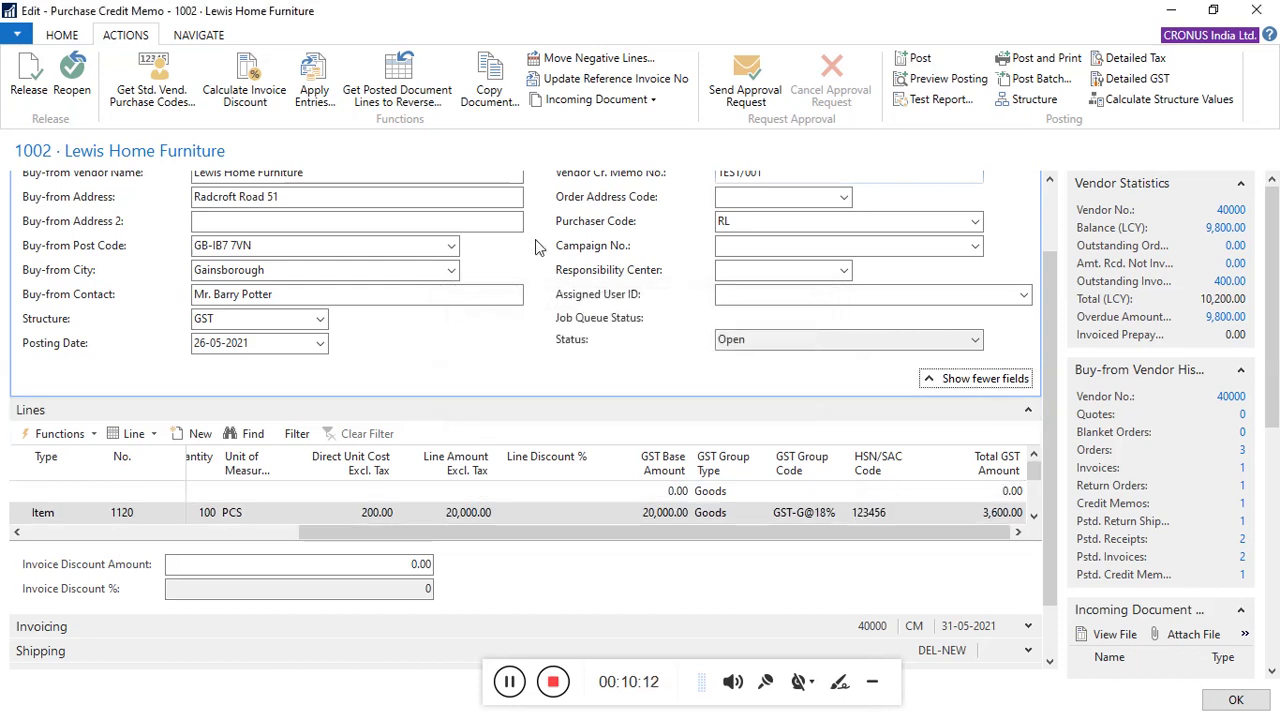
Assign posted invoice 108034 as the credit memo's reference invoice number and verify the entry.
click(634, 86)
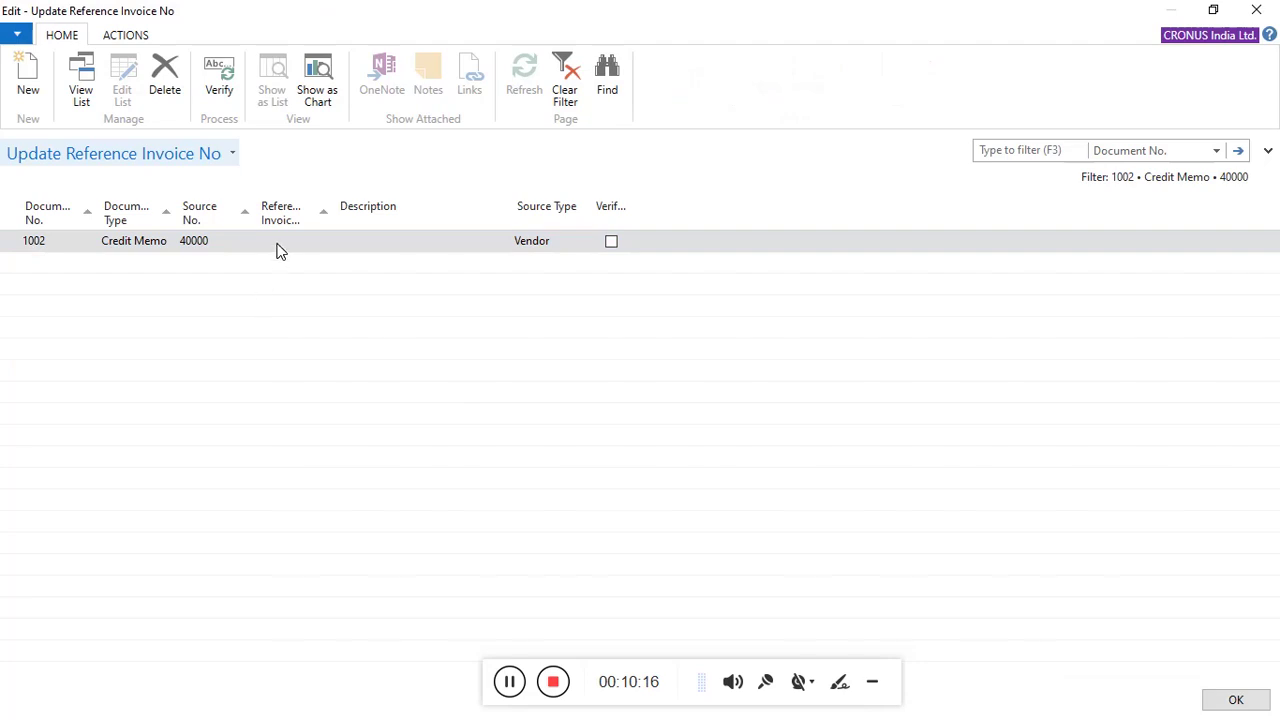
click(284, 247)
click(325, 243)
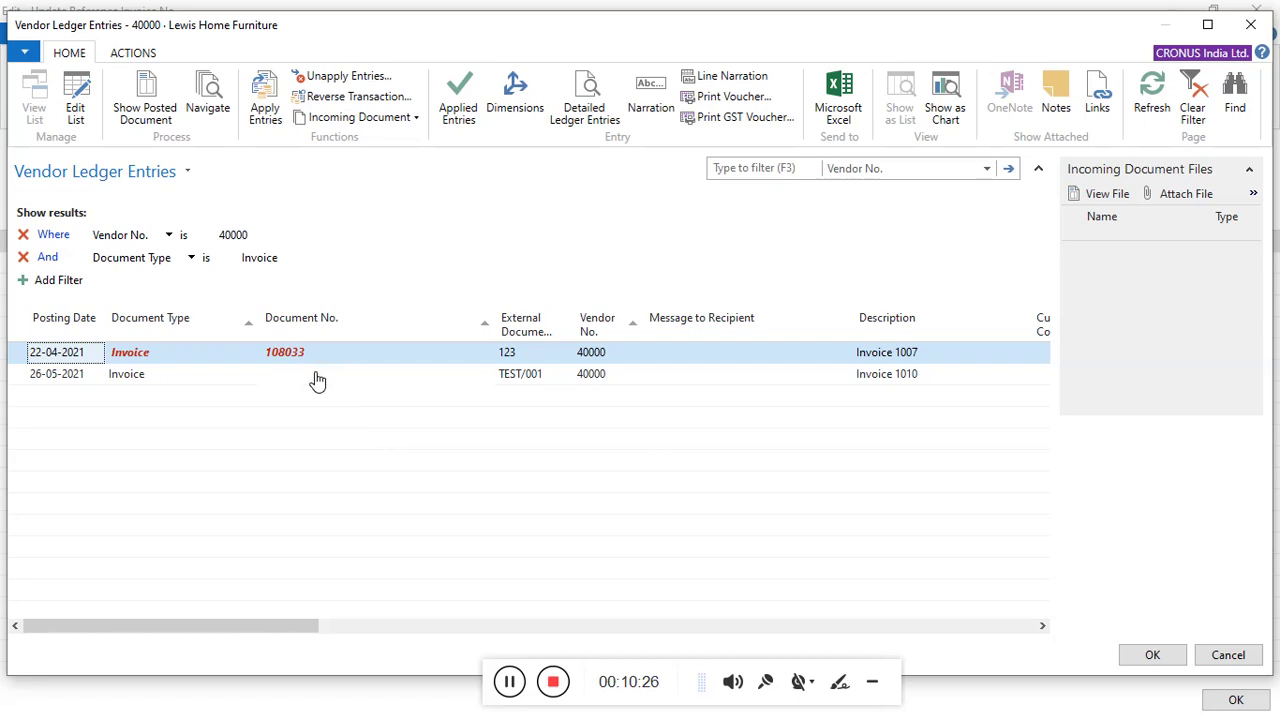
click(316, 378)
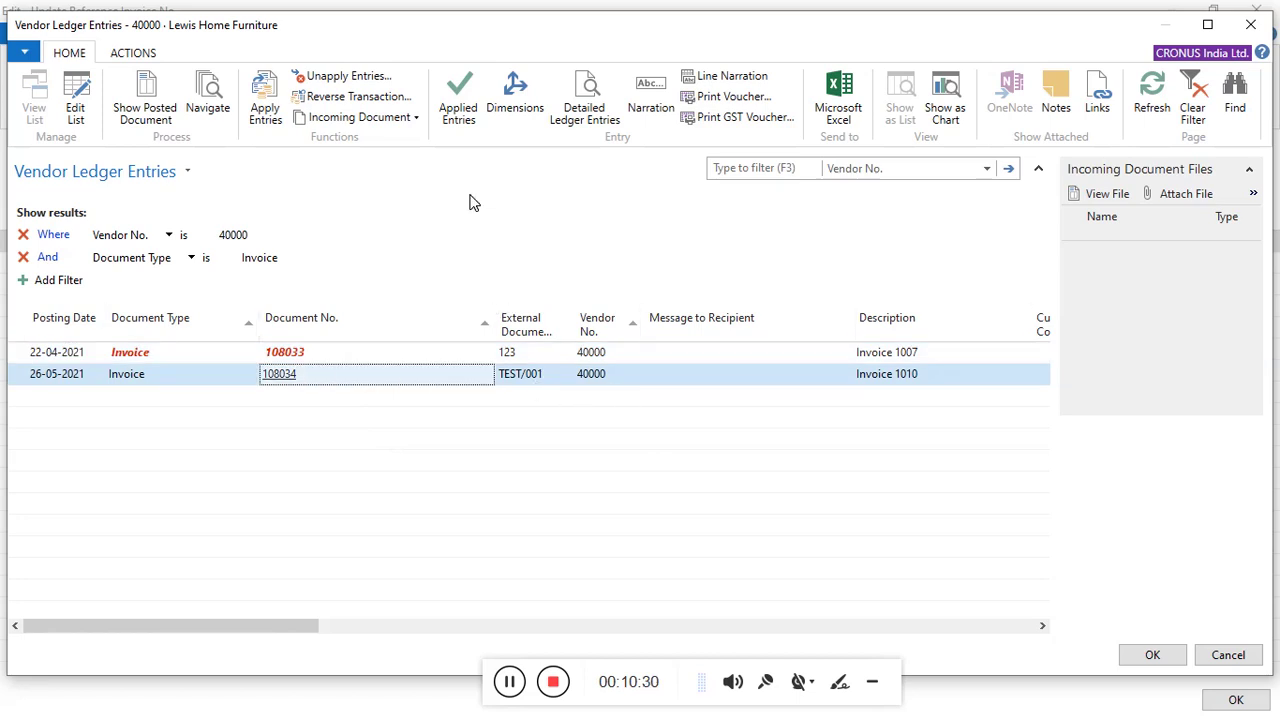
click(1145, 658)
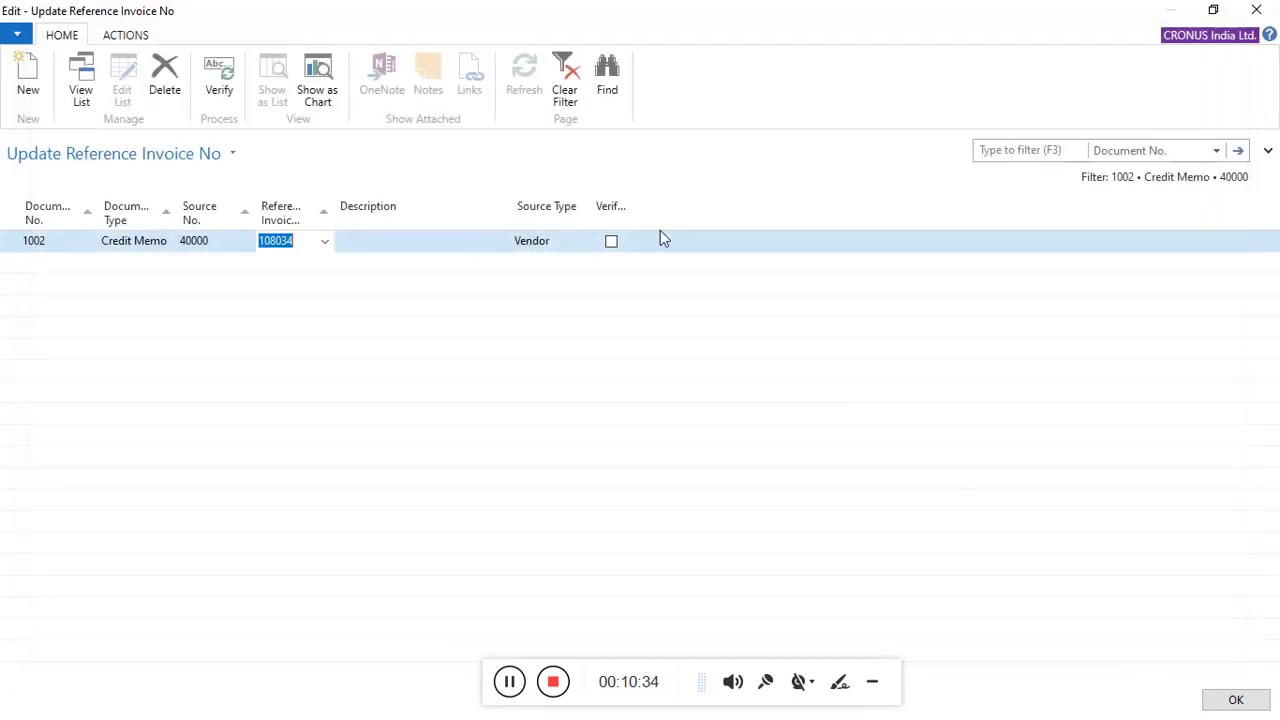
click(610, 246)
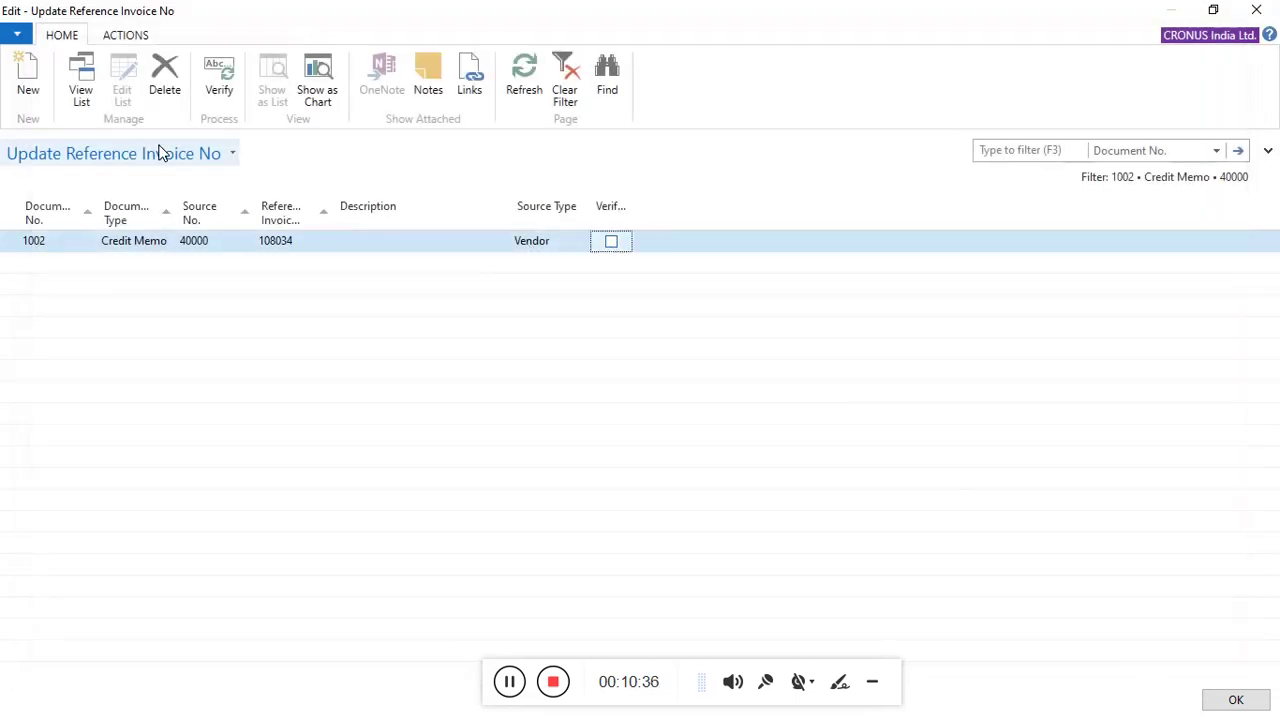
click(213, 96)
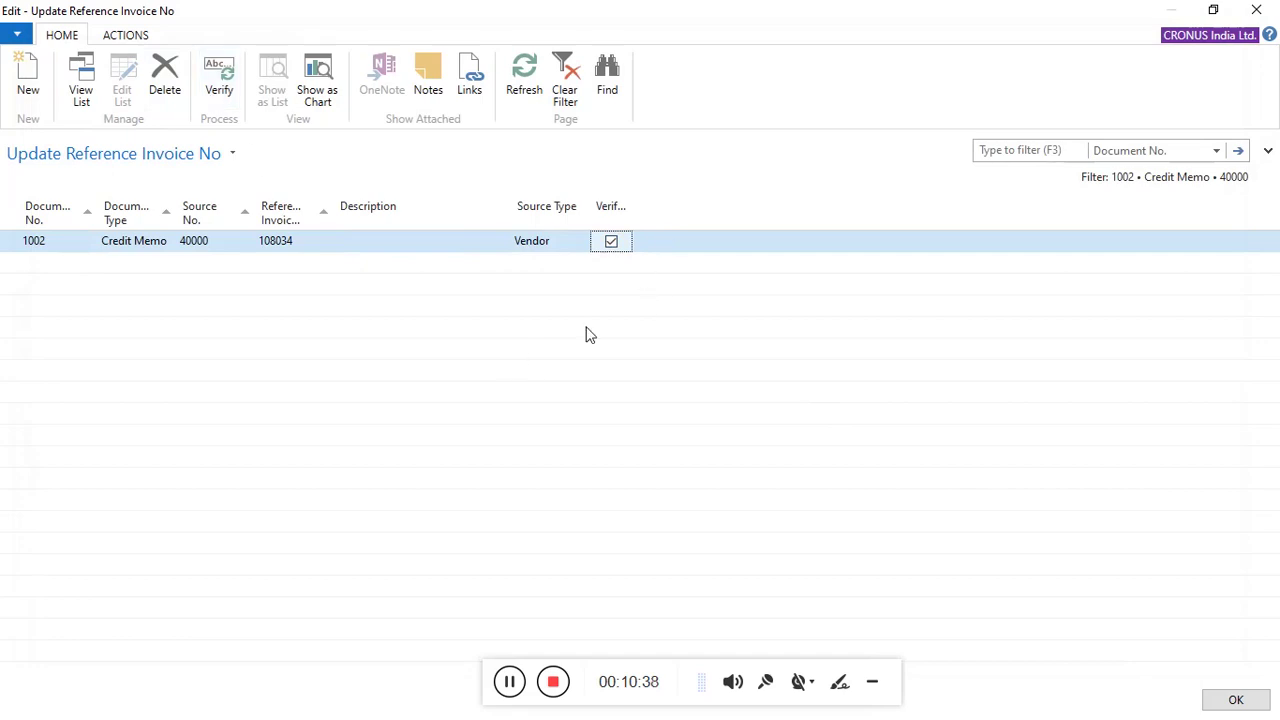
click(1243, 706)
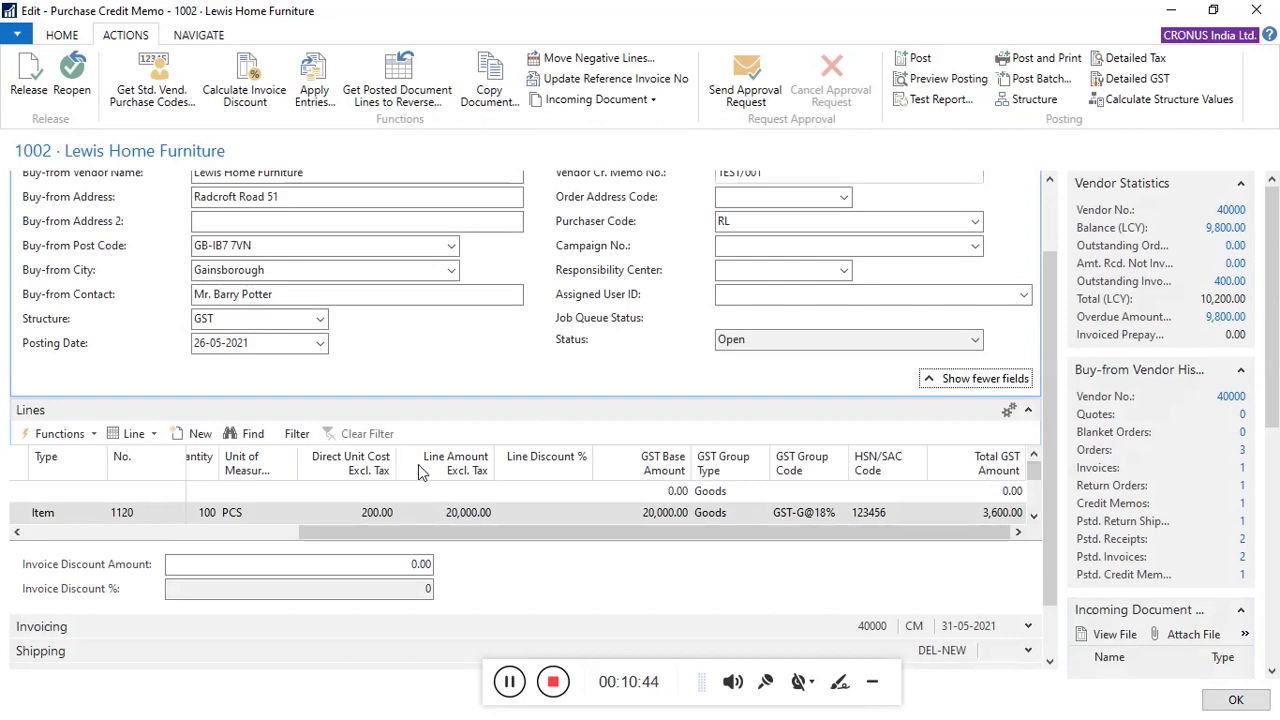
Check the source invoice number in the copied line description and the Copy Document options, without copying again.
drag(378, 535, 4, 565)
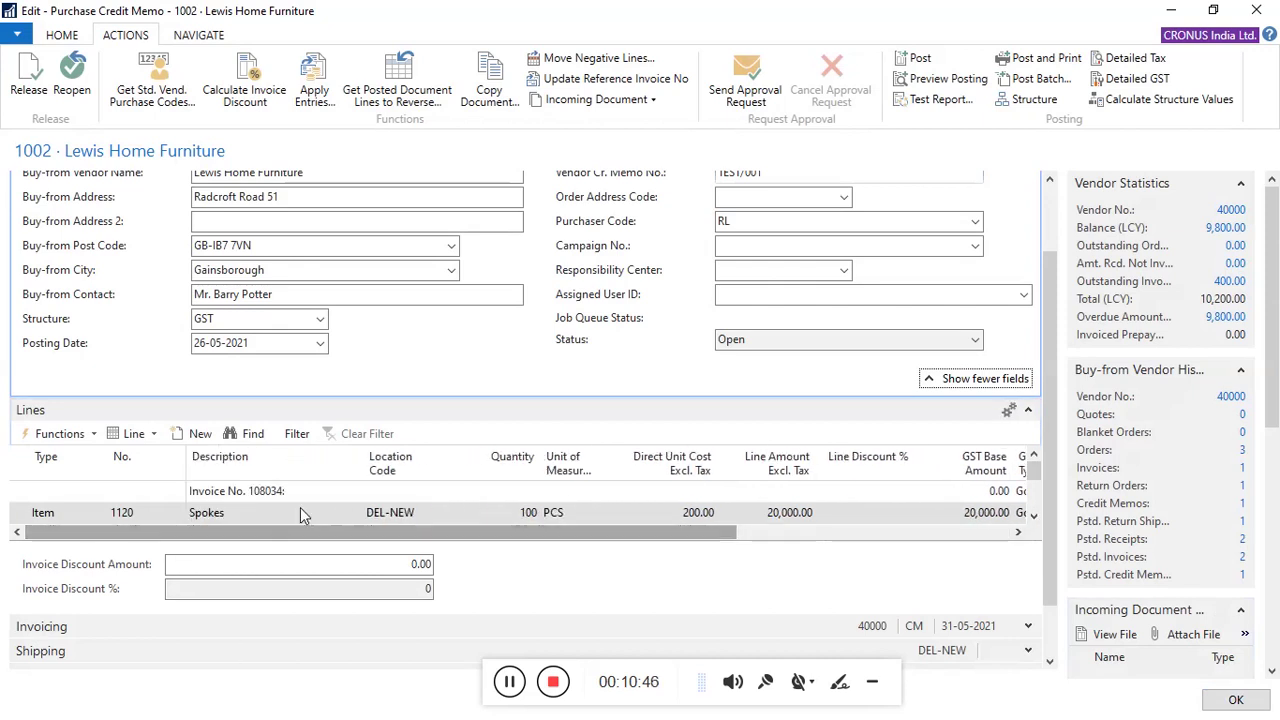
click(307, 499)
double_click(269, 502)
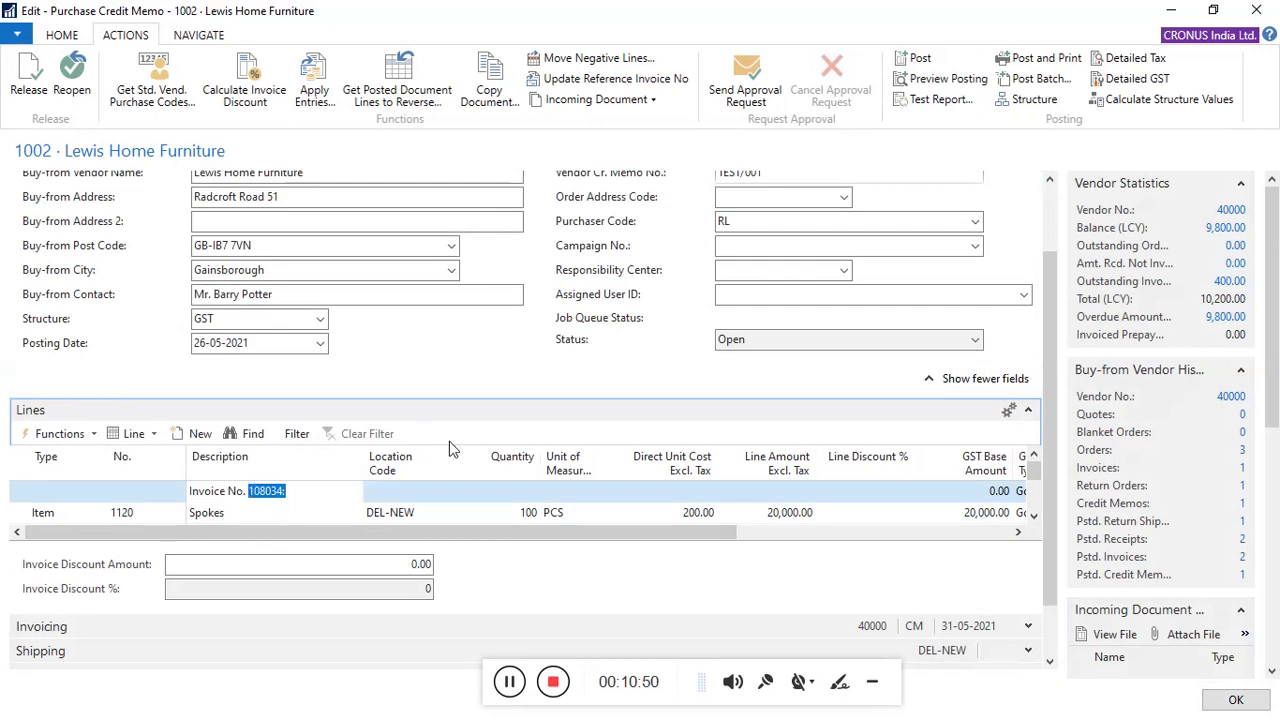
click(487, 110)
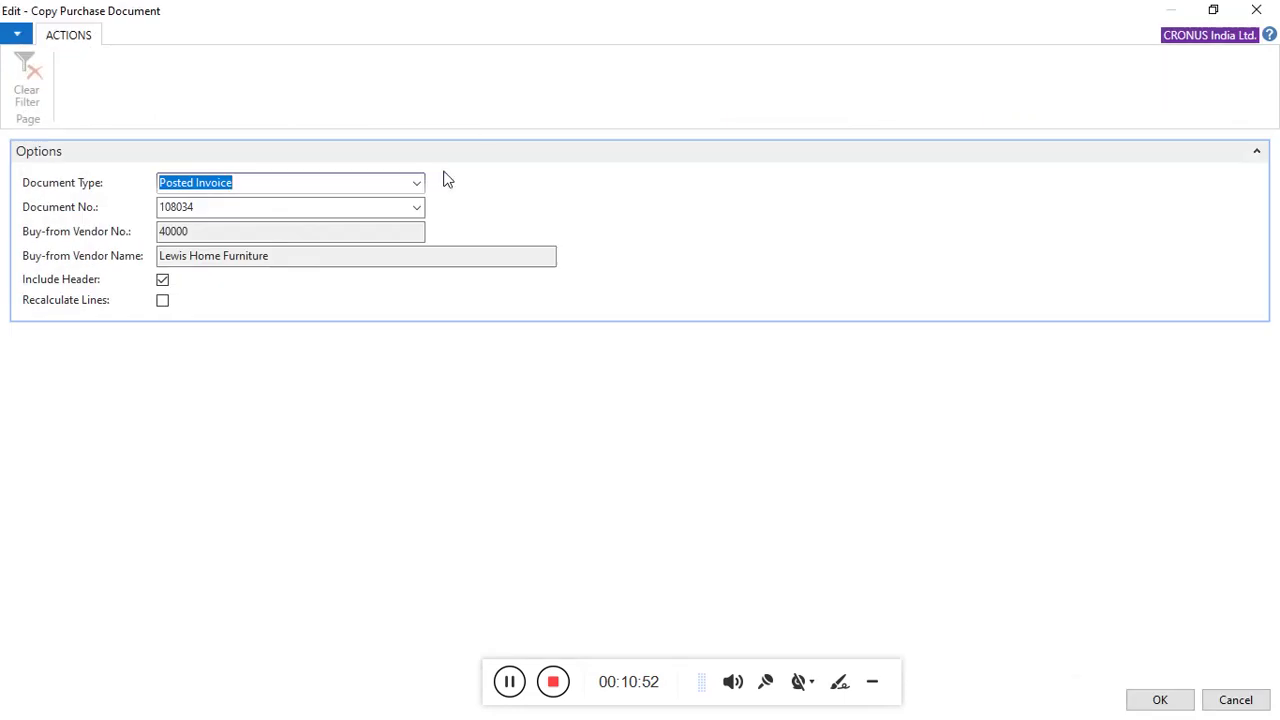
click(243, 213)
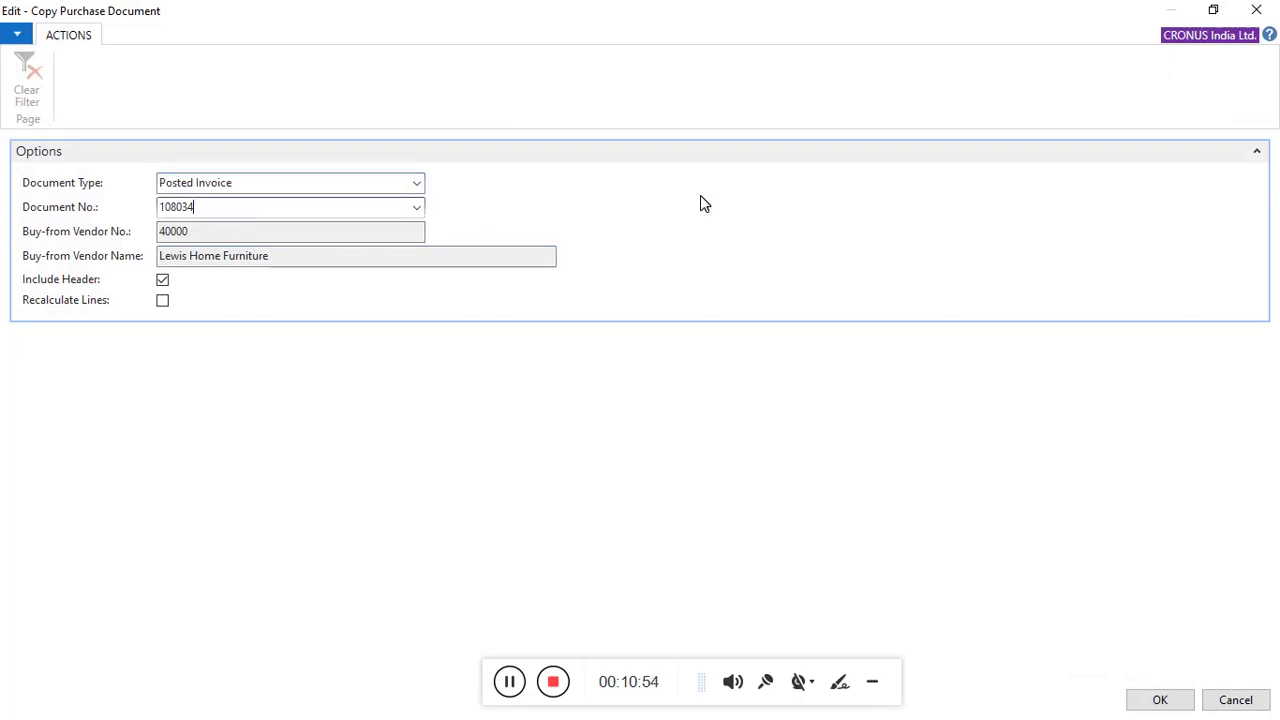
click(1274, 9)
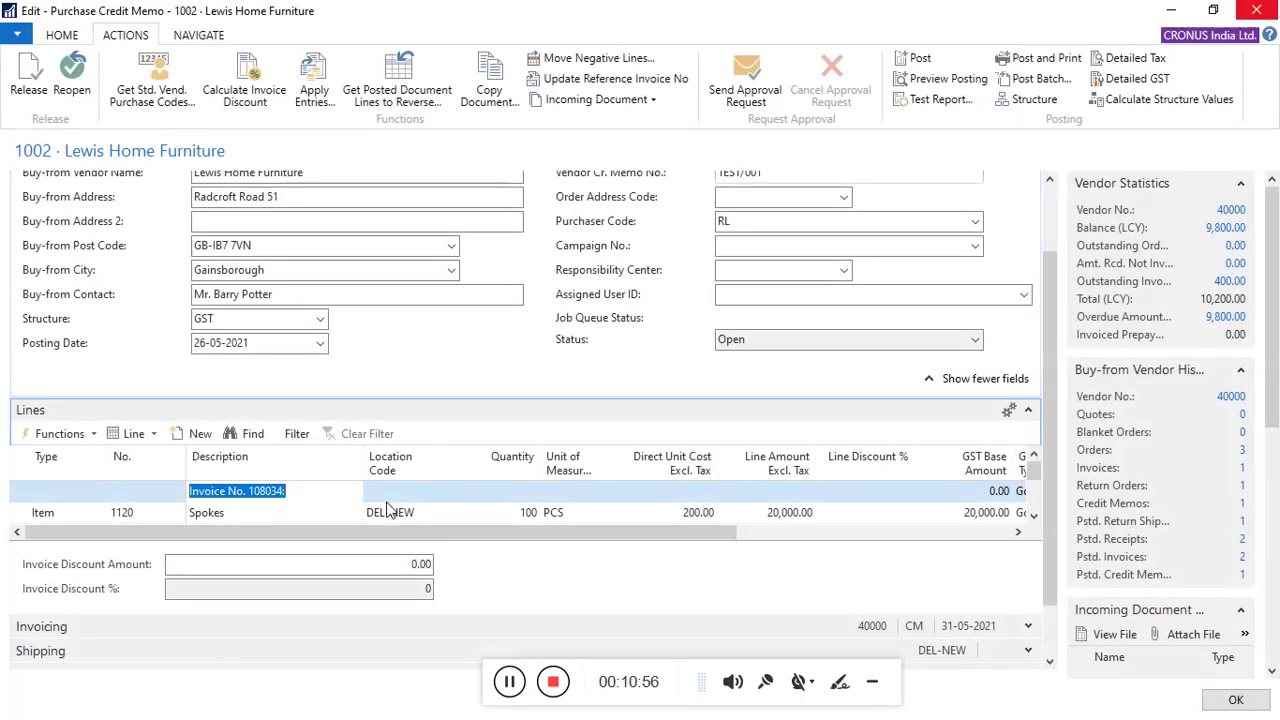
click(307, 496)
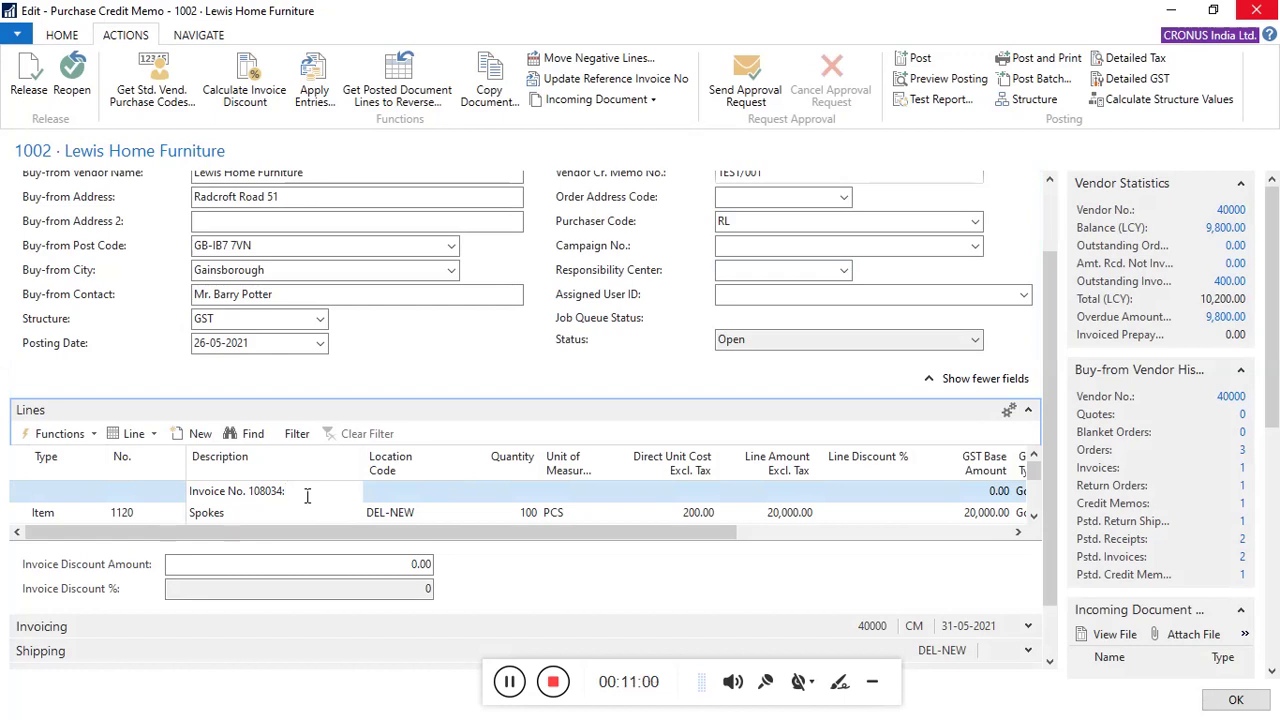
Review the GST columns of the copied lines and the reference invoice number assigned to the credit memo.
drag(390, 535, 722, 540)
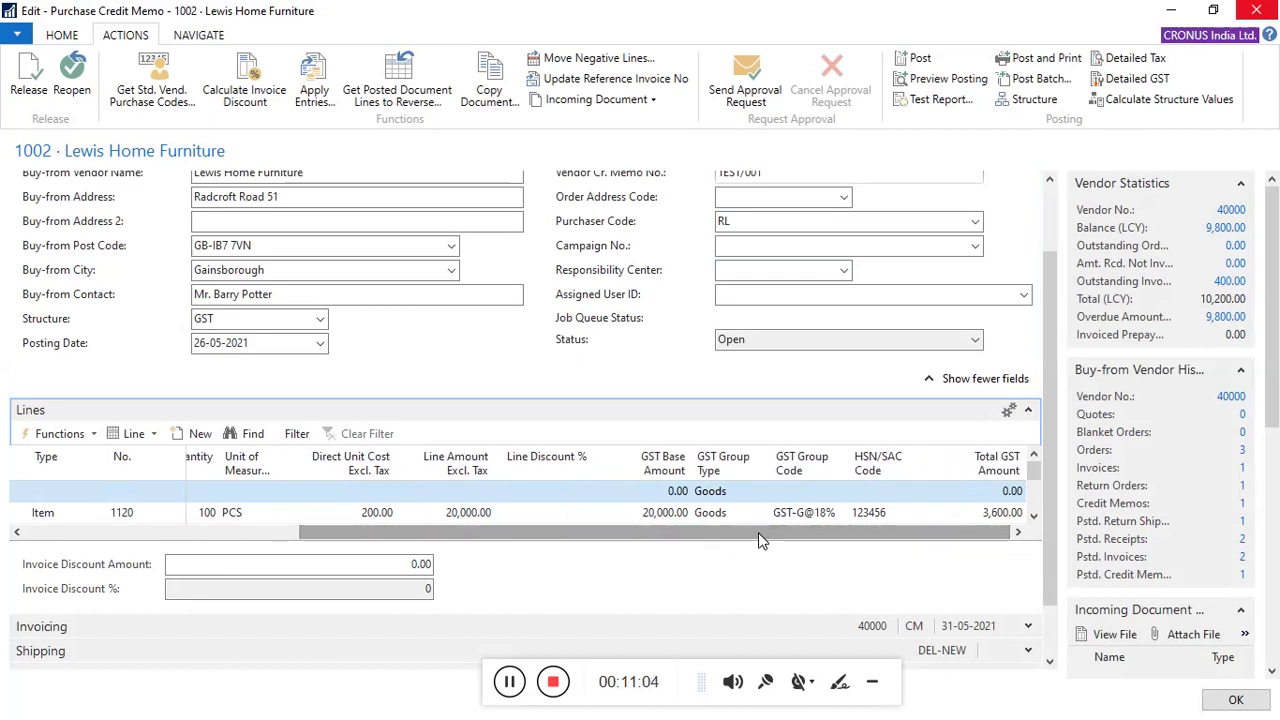
click(647, 89)
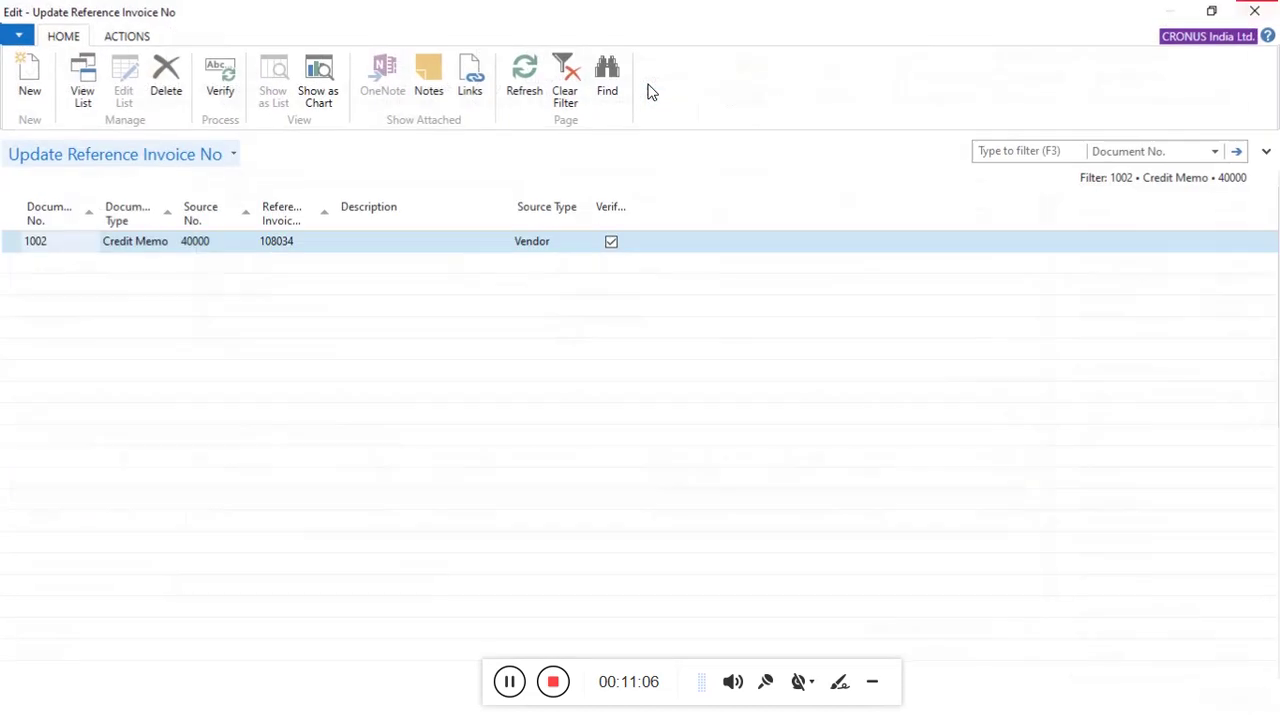
click(322, 248)
drag(322, 250, 242, 251)
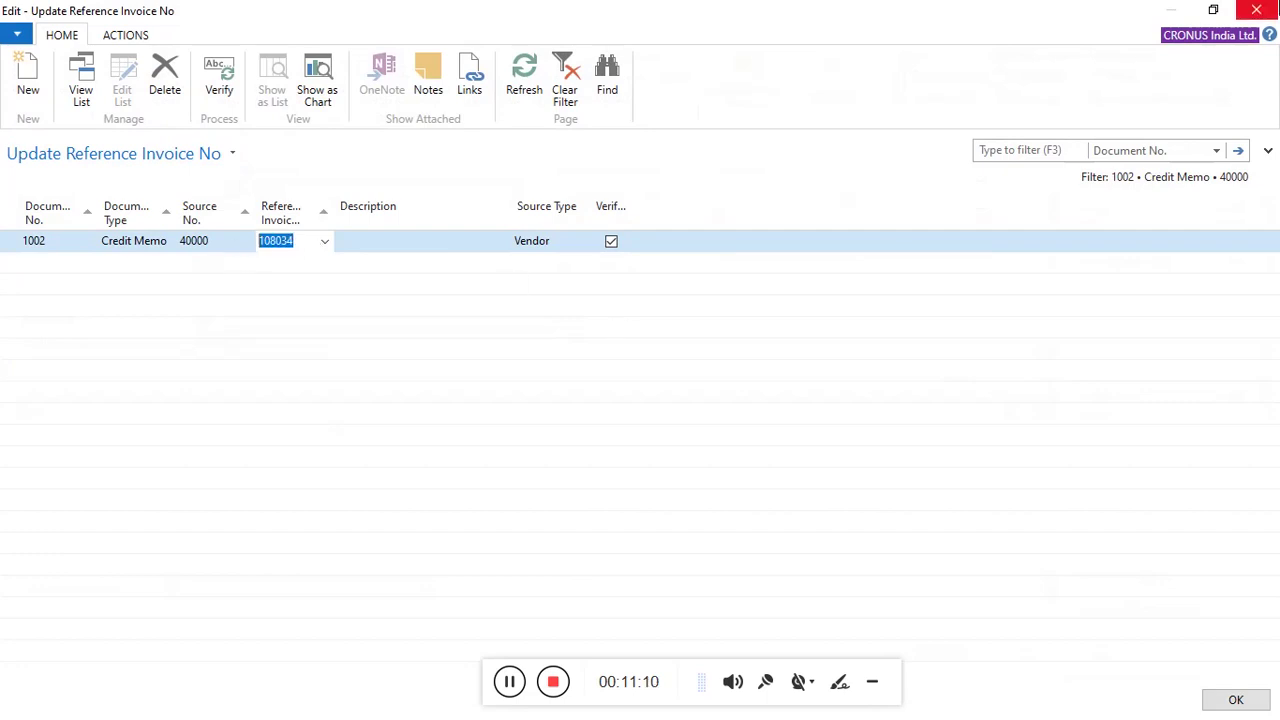
click(1256, 10)
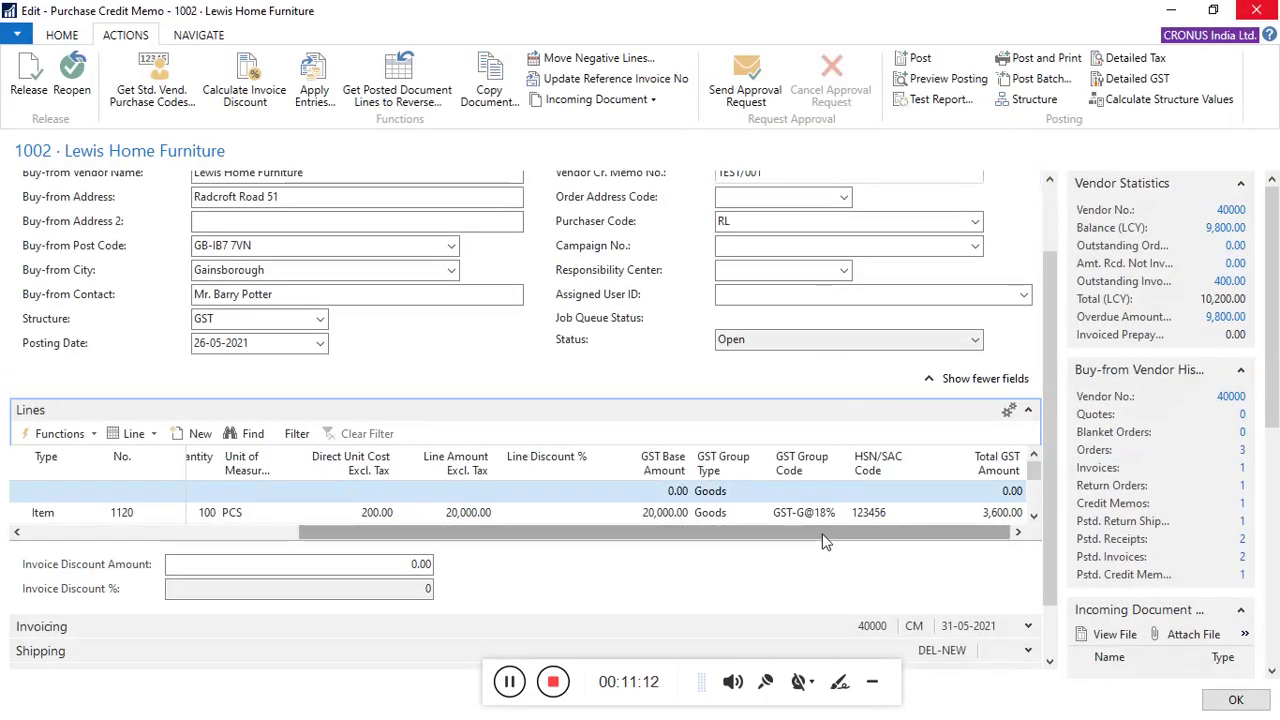
drag(815, 540, 457, 545)
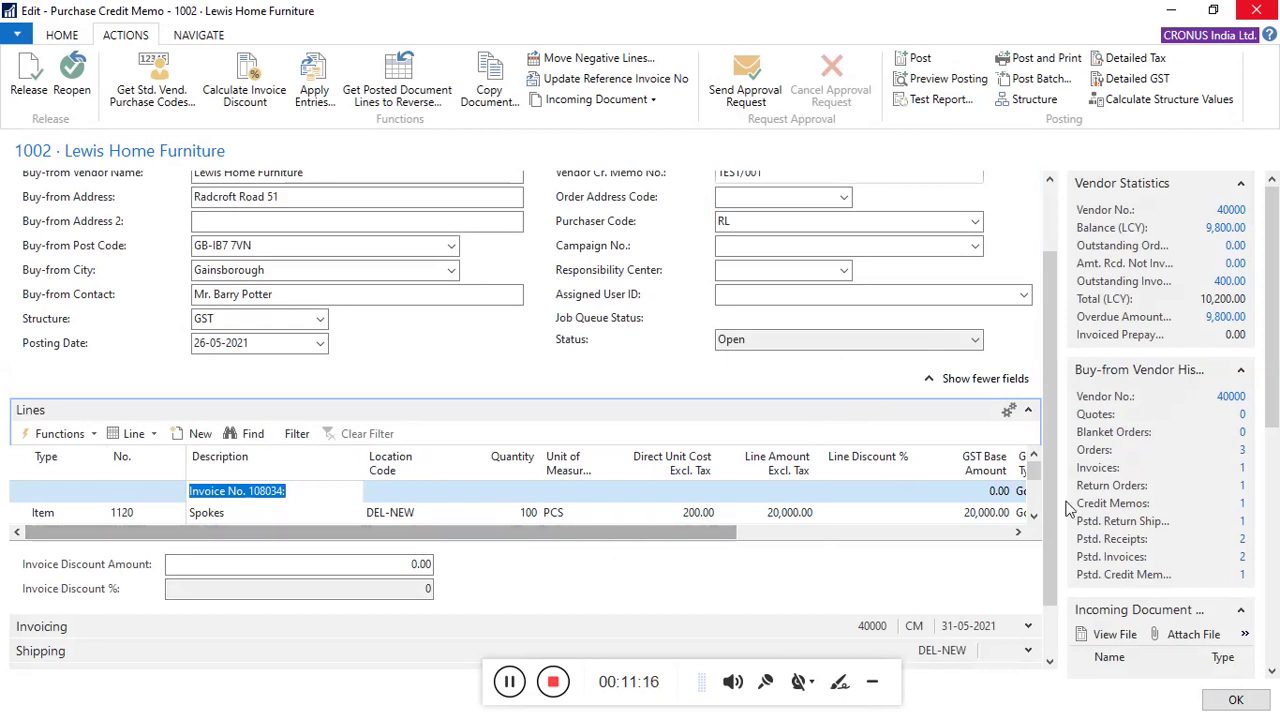
Preview the posting of the credit memo and open its G/L entries.
scroll(1056, 497, up, 2)
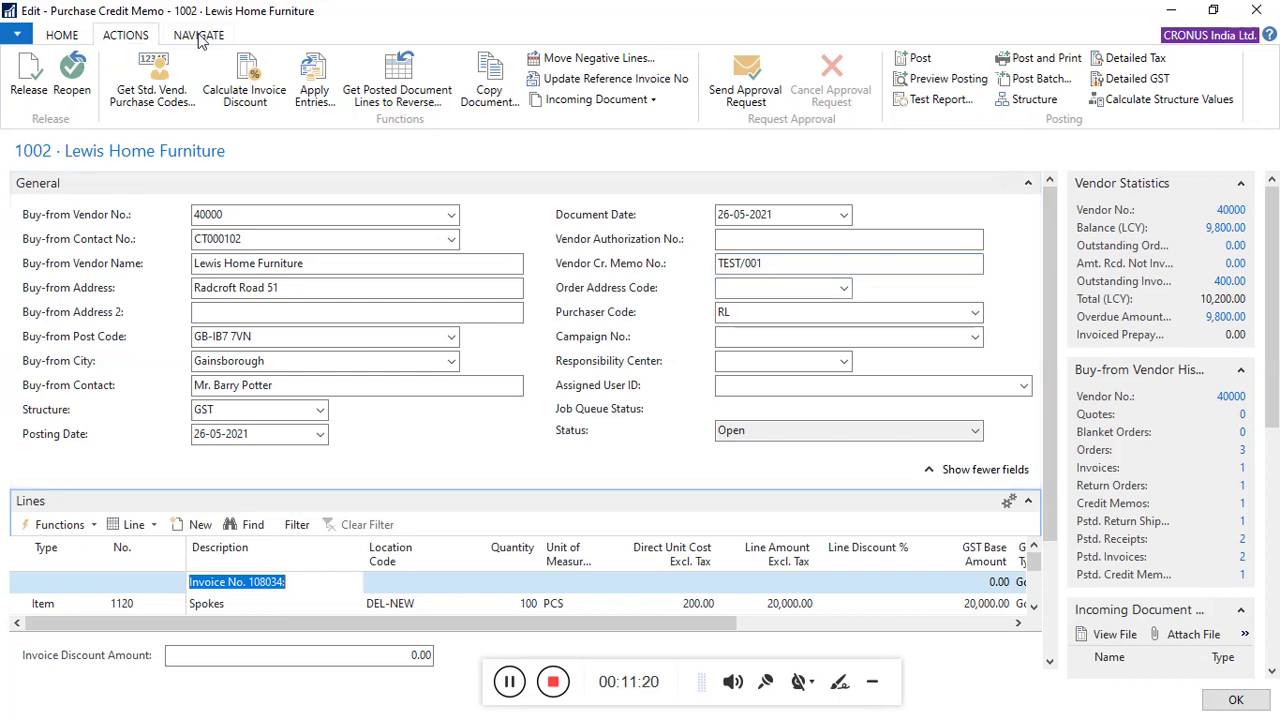
click(943, 80)
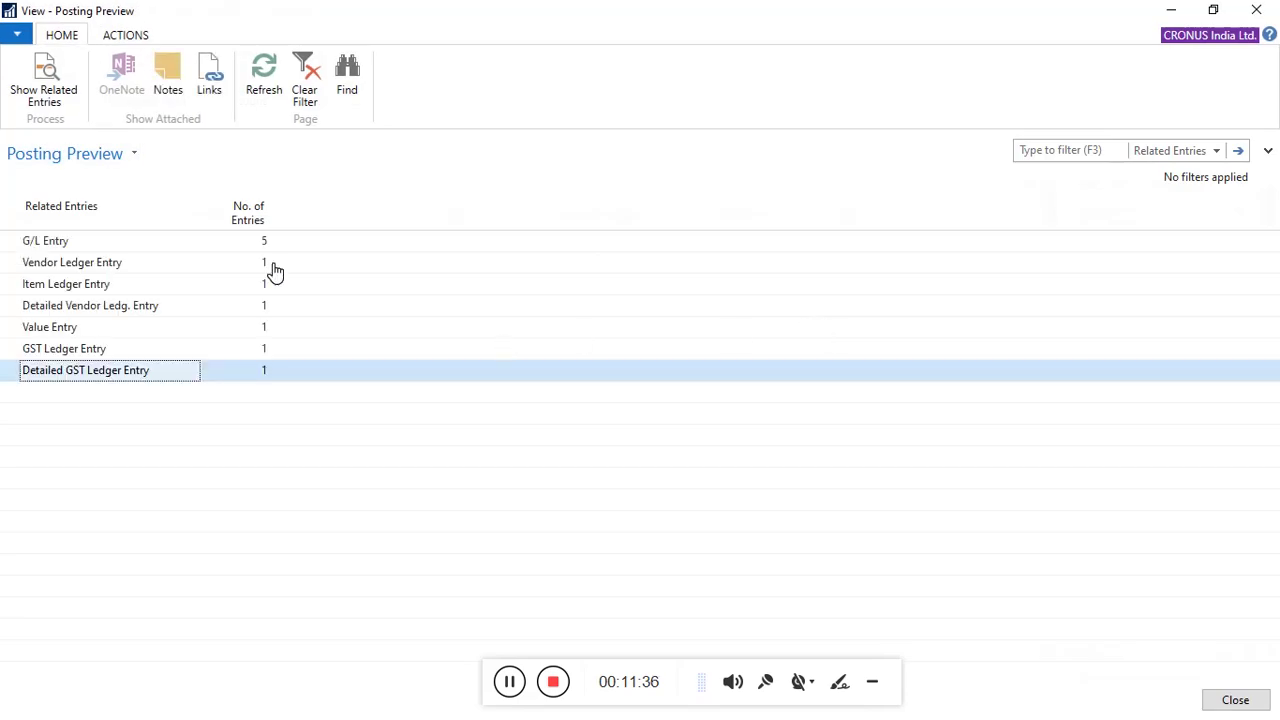
click(265, 242)
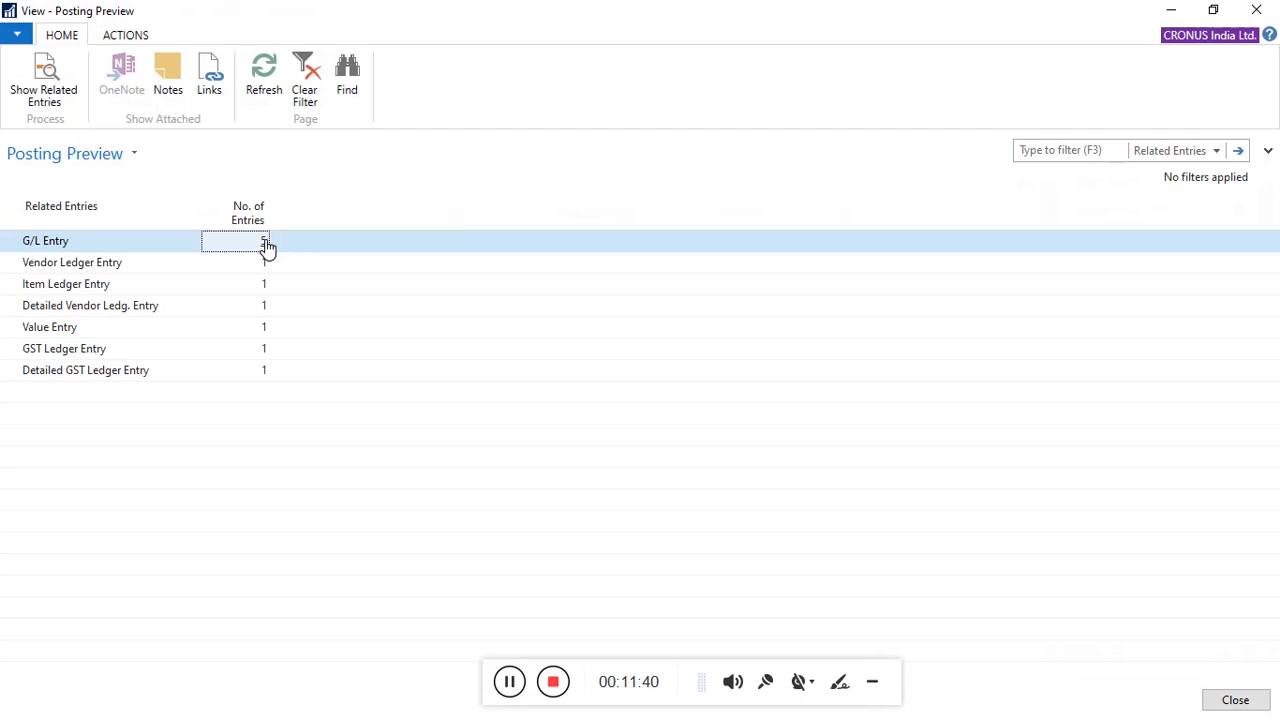
click(266, 243)
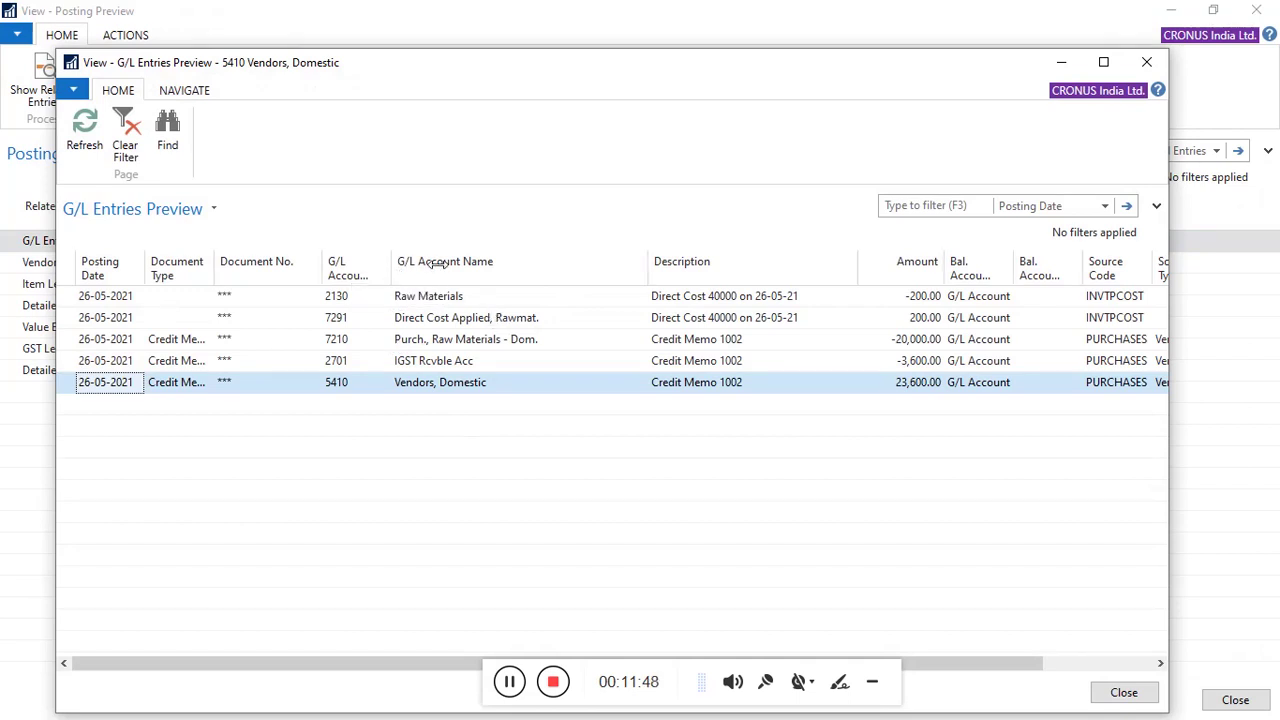
Widen the G/L Account No. column, sort the previewed G/L entries by descending amount, and review them before closing the preview.
double_click(390, 272)
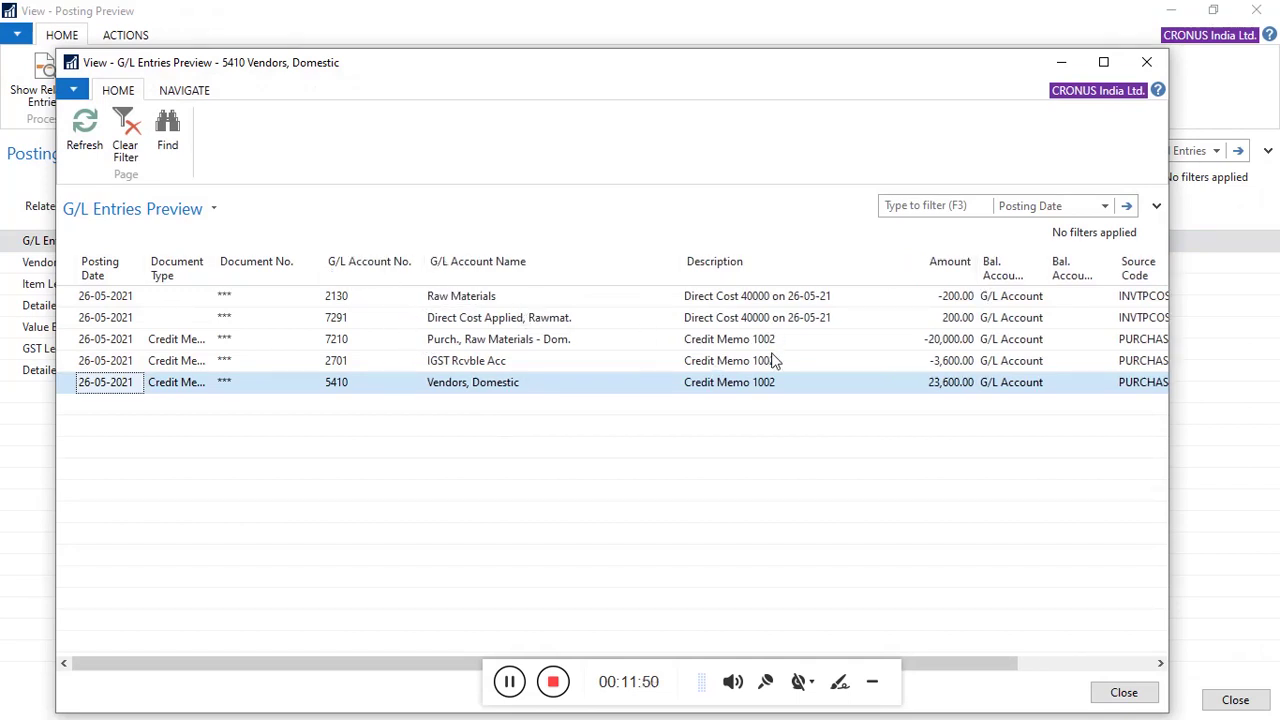
click(958, 268)
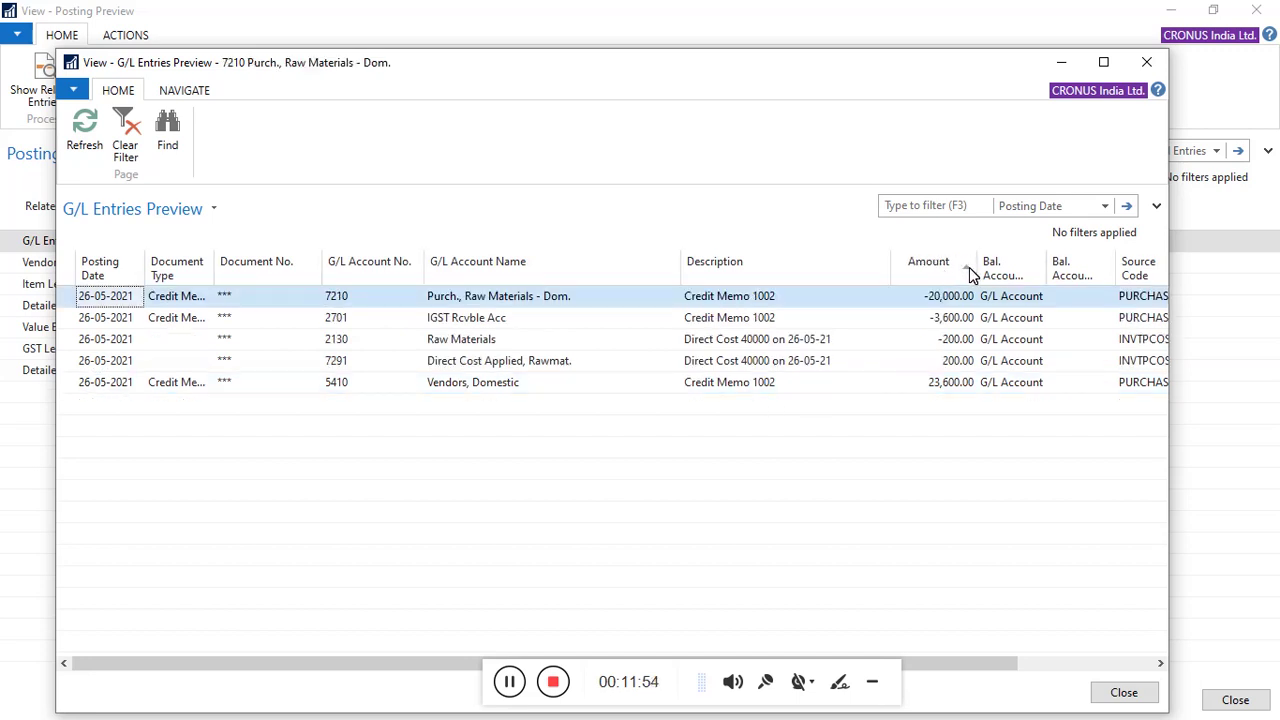
click(969, 267)
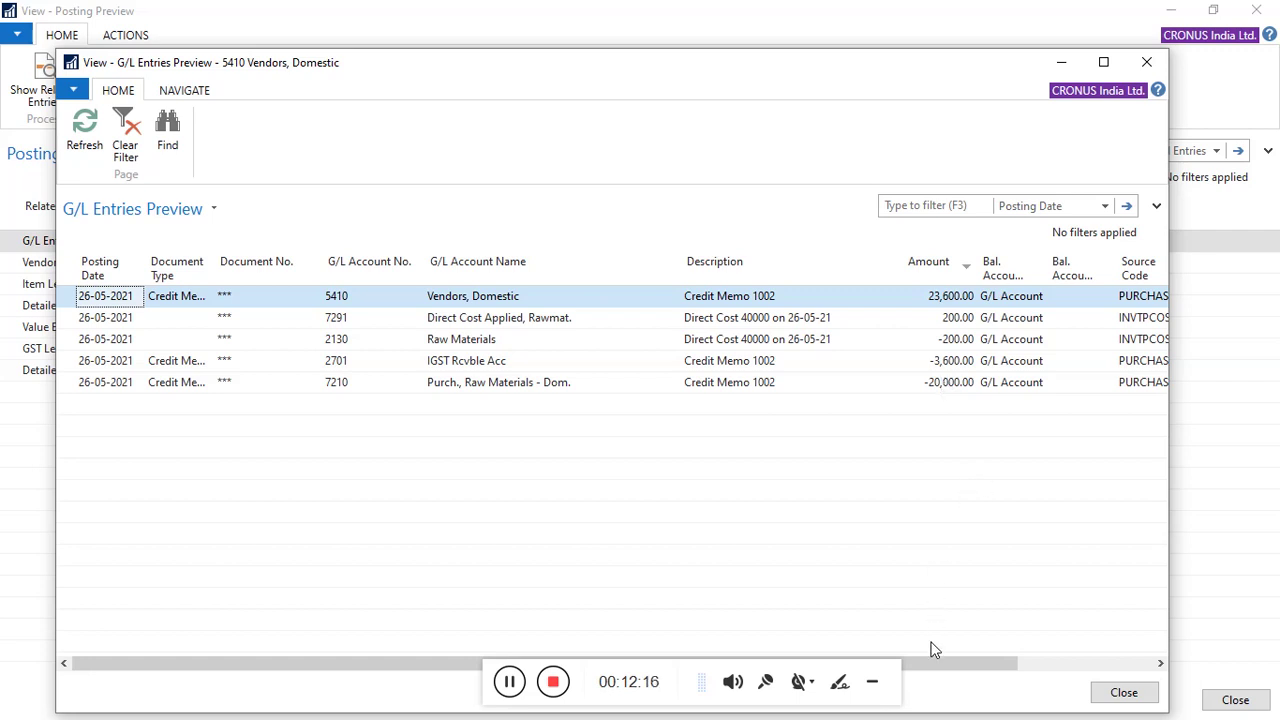
drag(935, 665, 1105, 668)
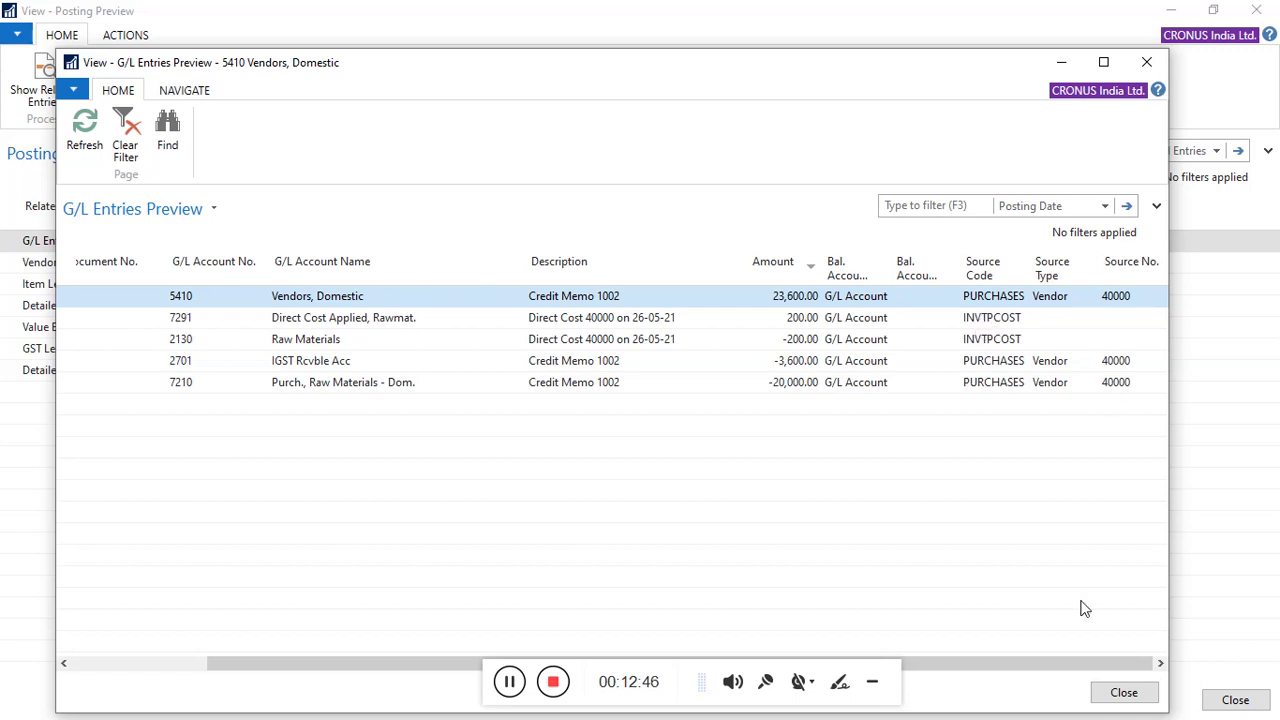
click(1110, 694)
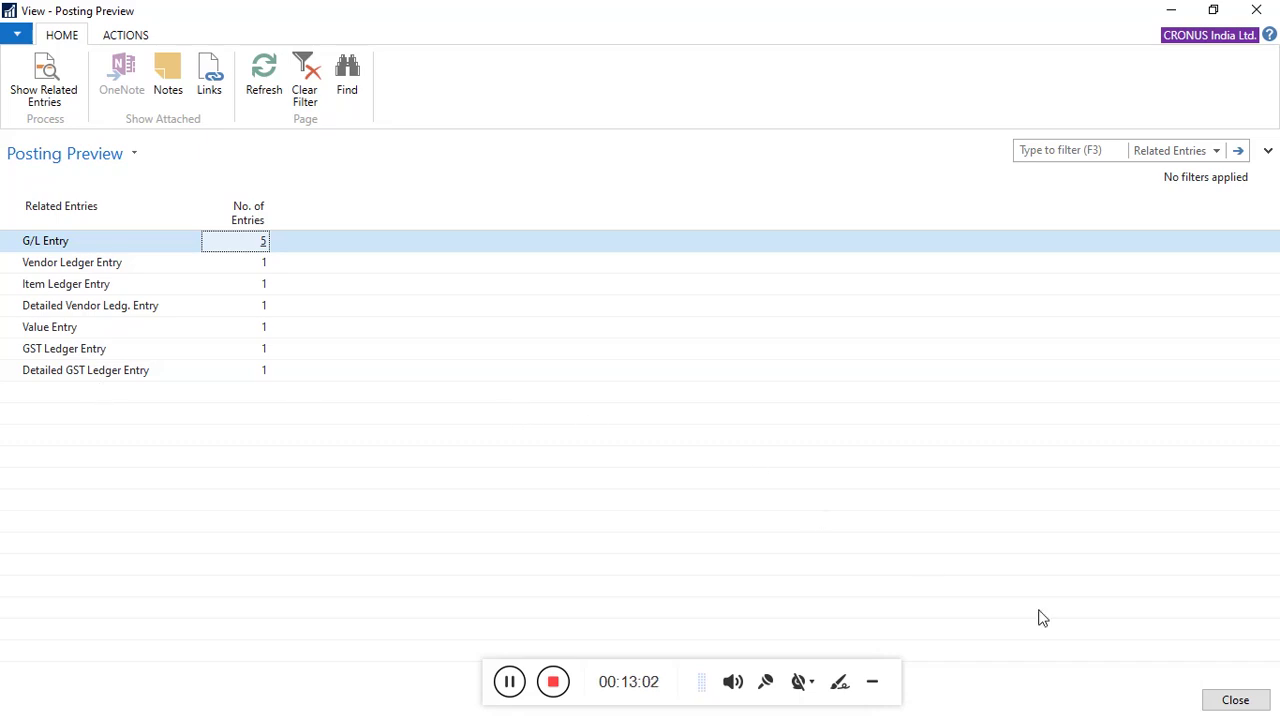
click(1235, 700)
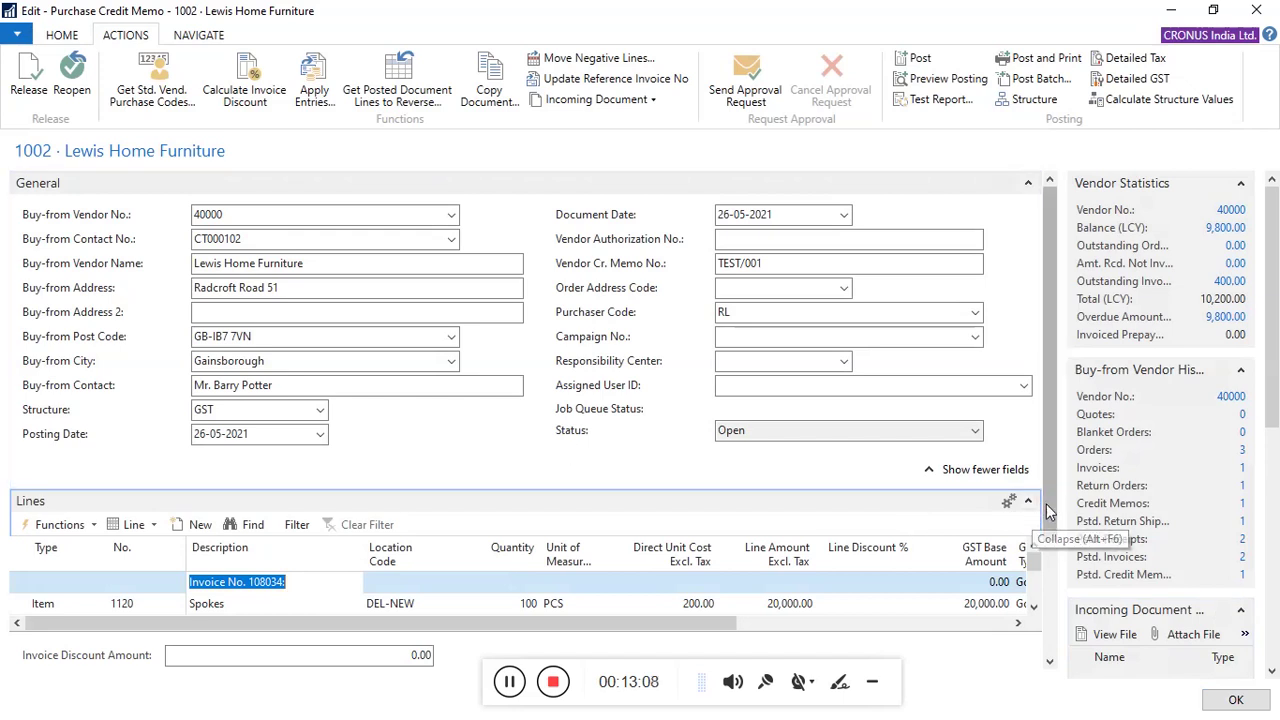
Delete both copied lines from the credit memo: the invoice number description line and the Spokes item line.
scroll(1045, 530, down, 1)
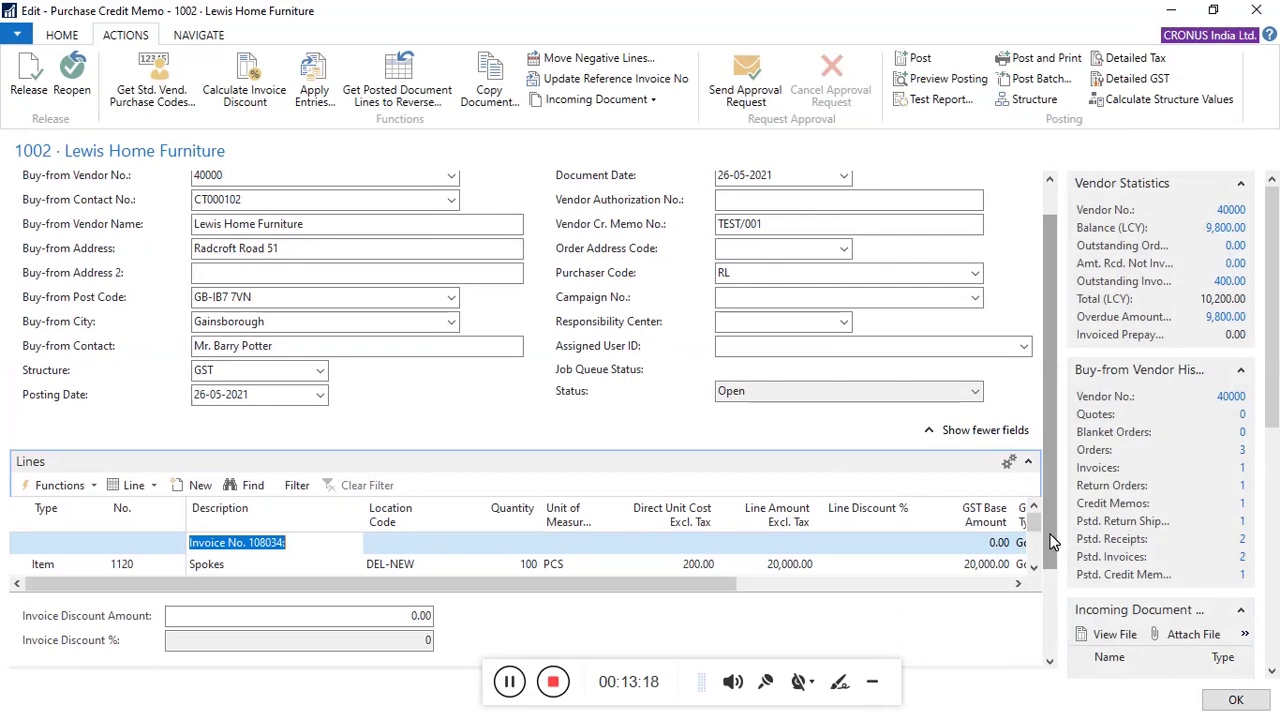
scroll(1050, 540, up, 1)
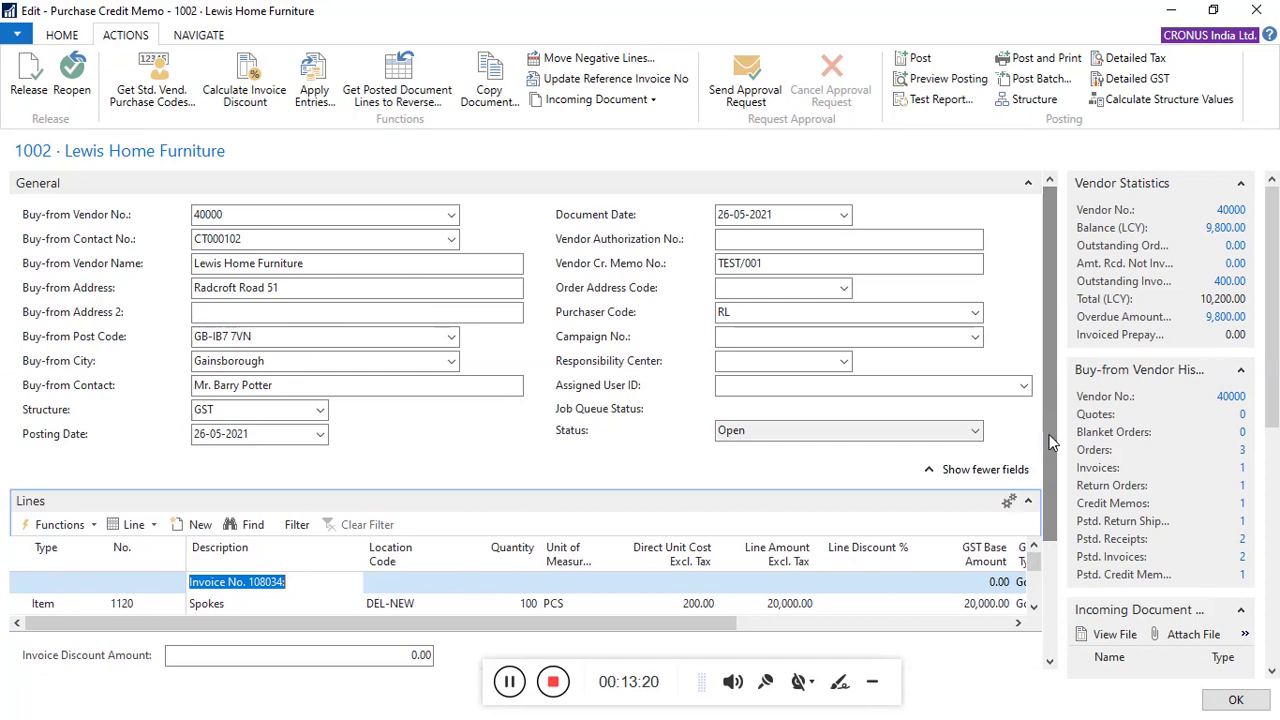
click(1027, 184)
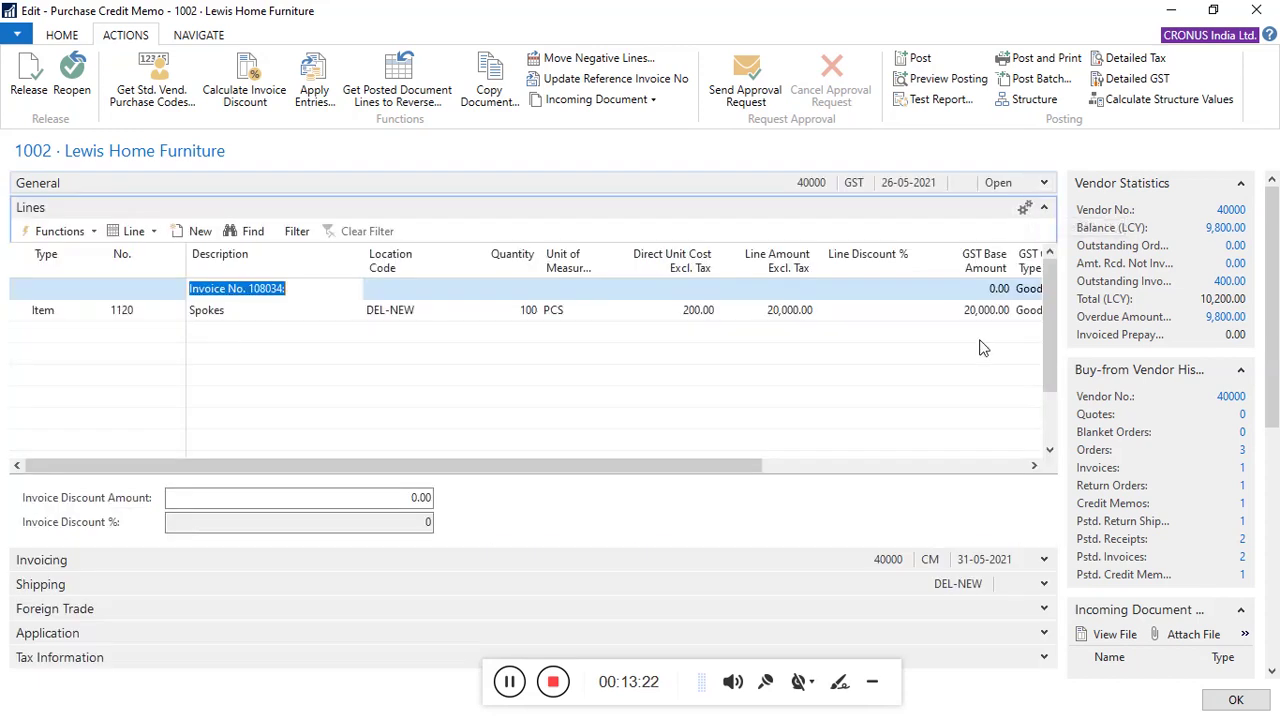
click(274, 312)
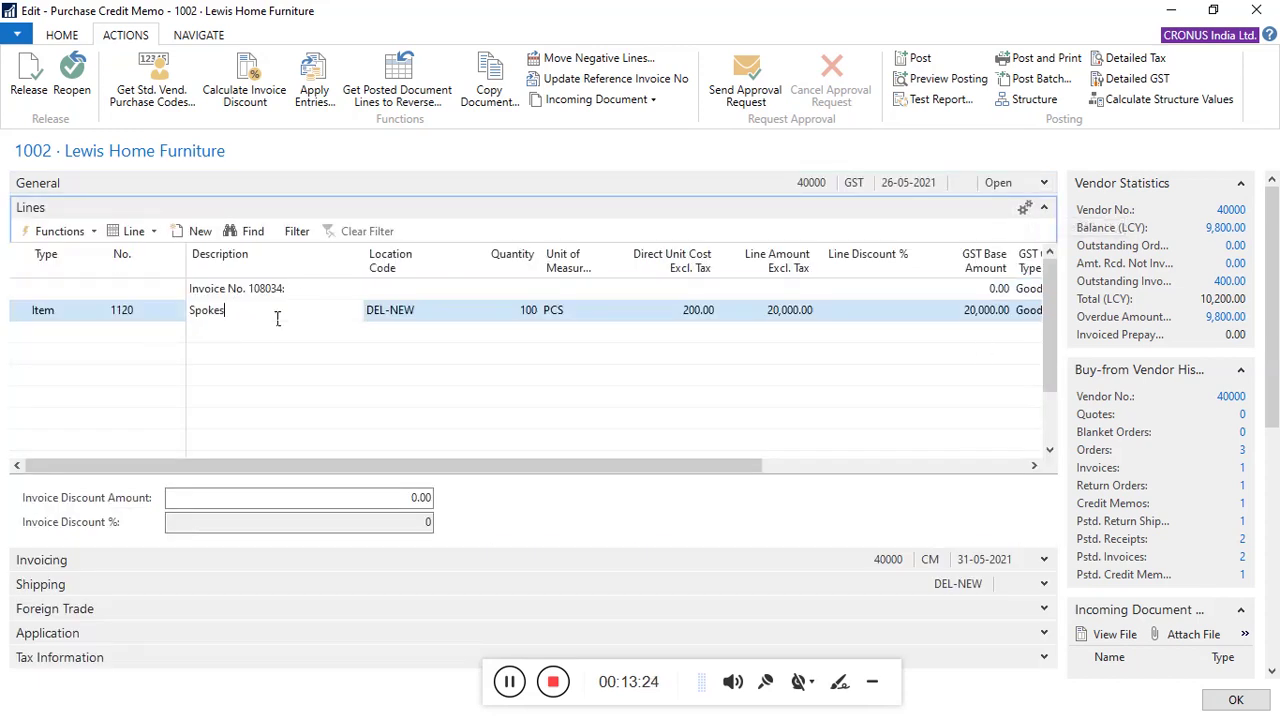
click(420, 314)
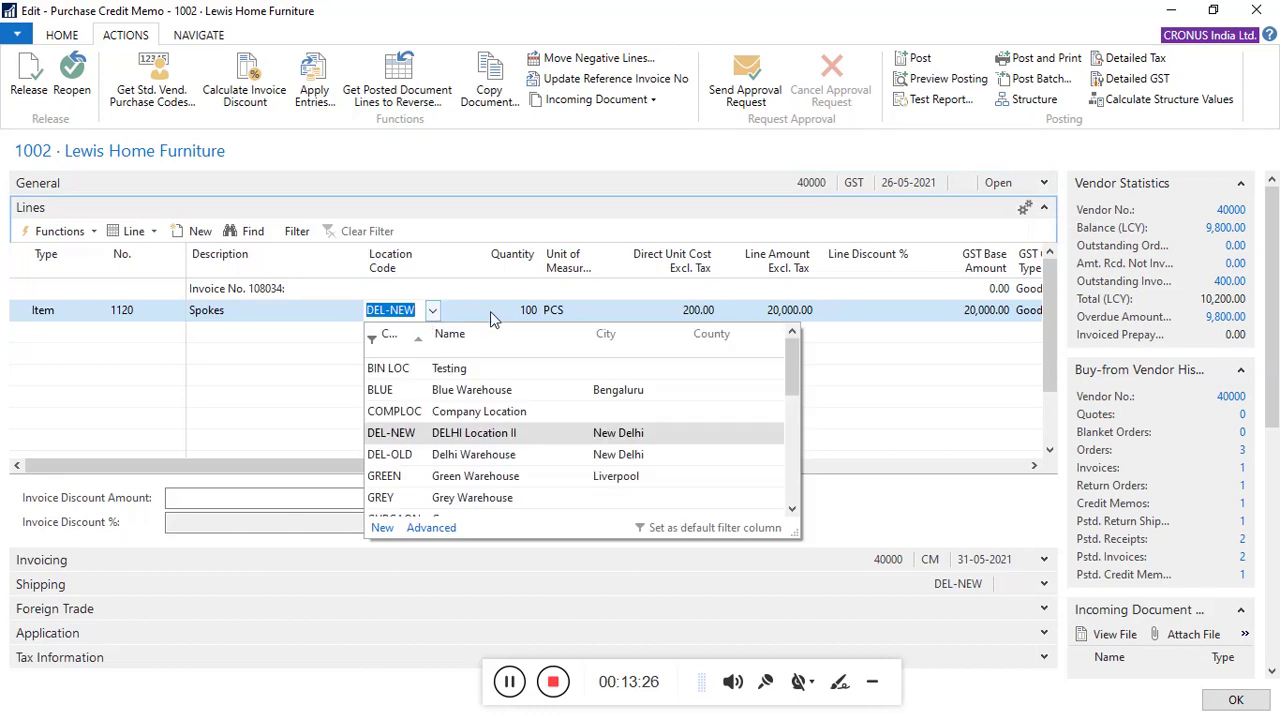
key(Escape)
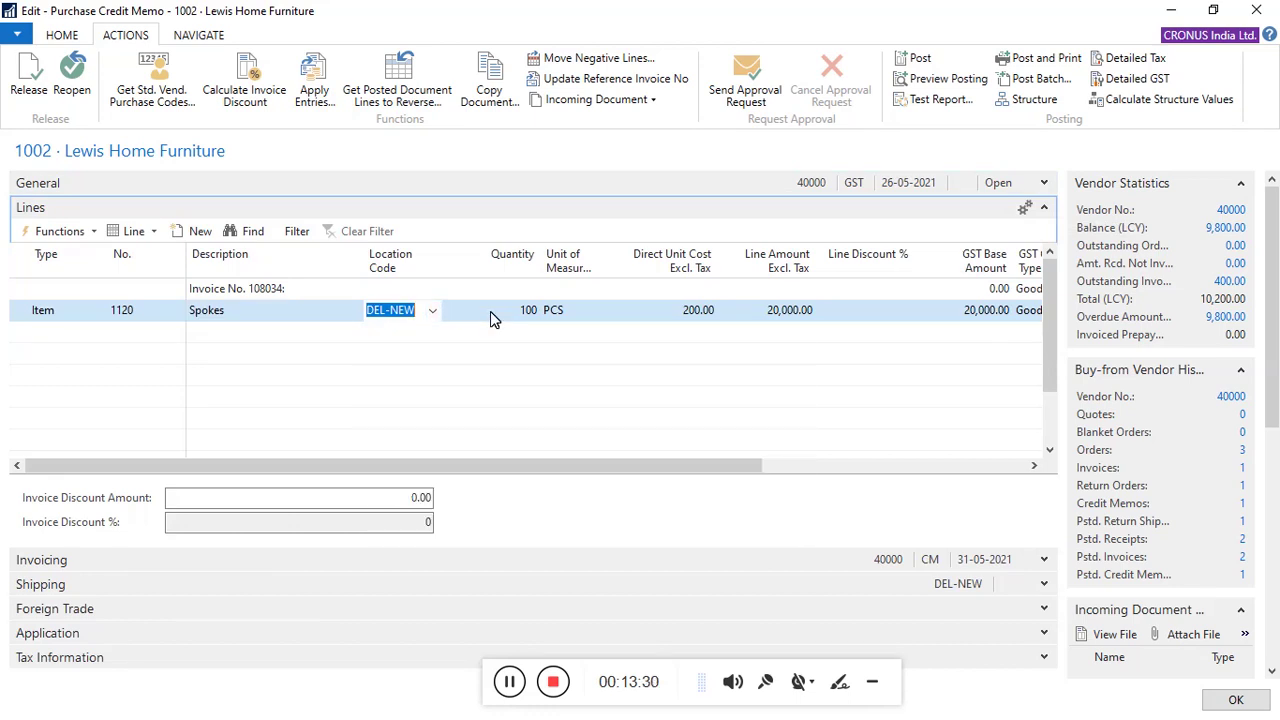
click(22, 294)
right_click(20, 313)
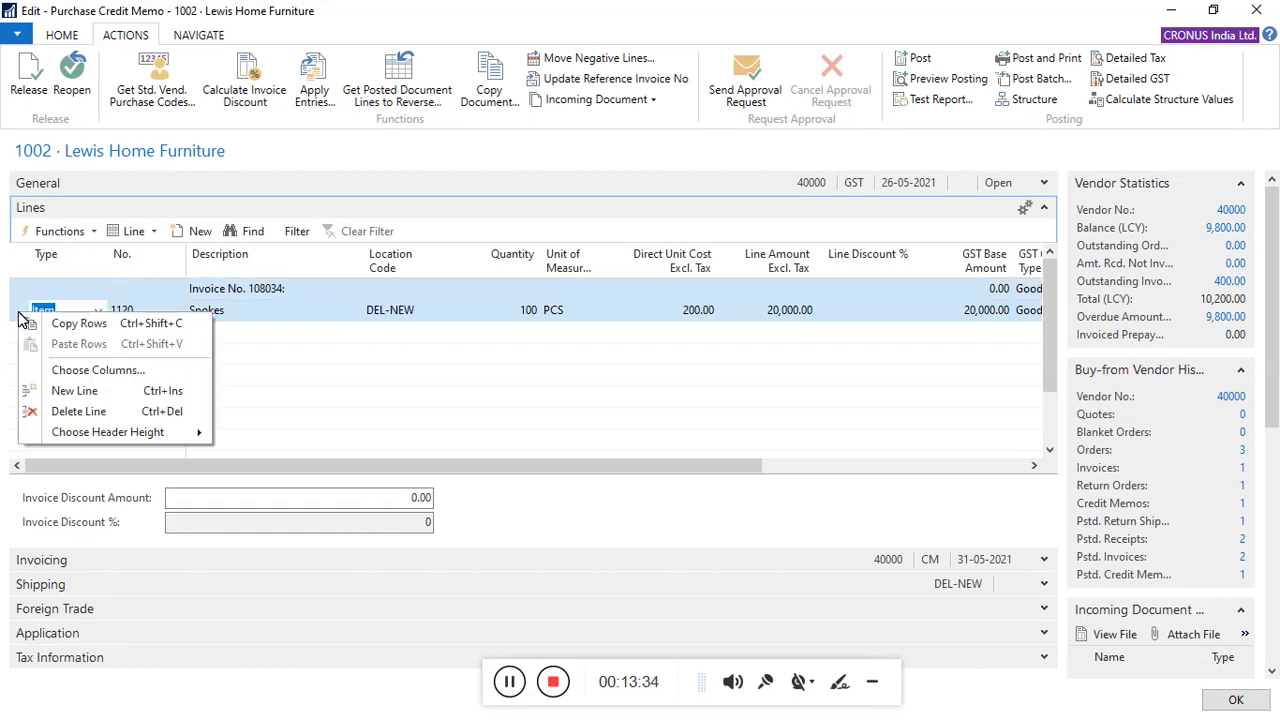
click(95, 412)
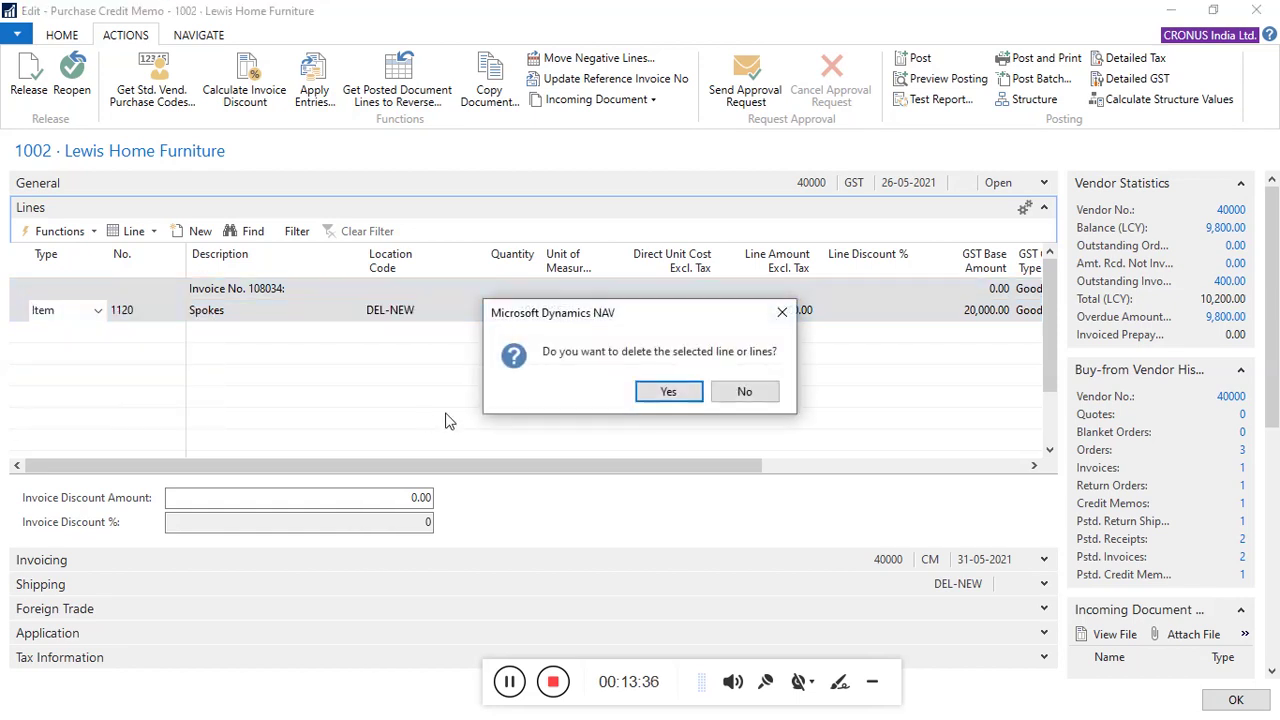
click(667, 392)
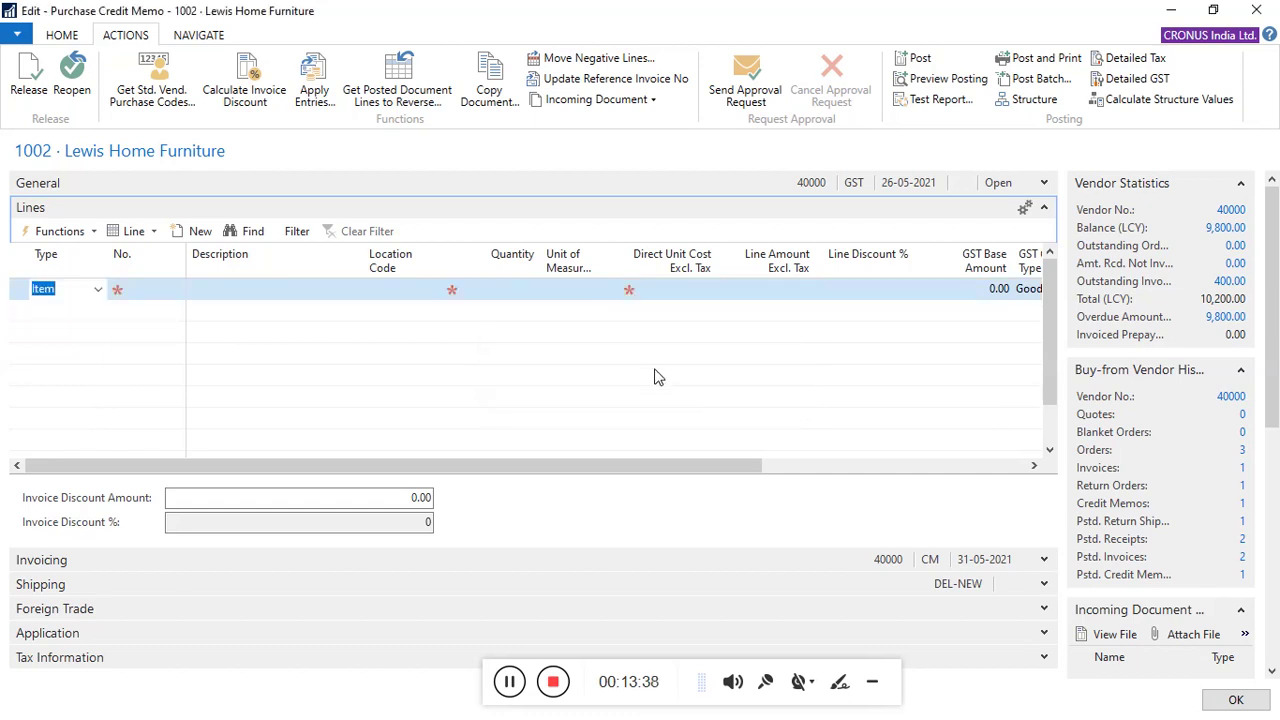
Open the posted document lines to reverse for Lewis Home Furniture and check the document type filter options, keeping Posted Invoices.
click(421, 106)
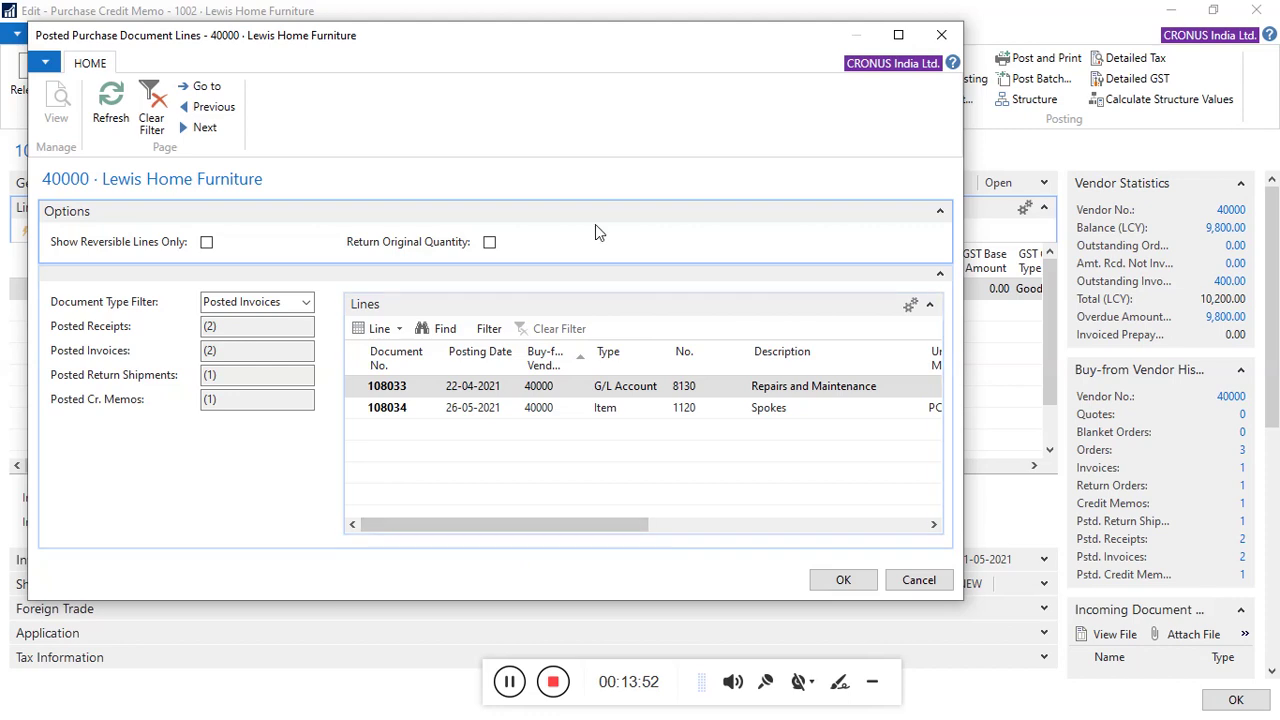
click(910, 38)
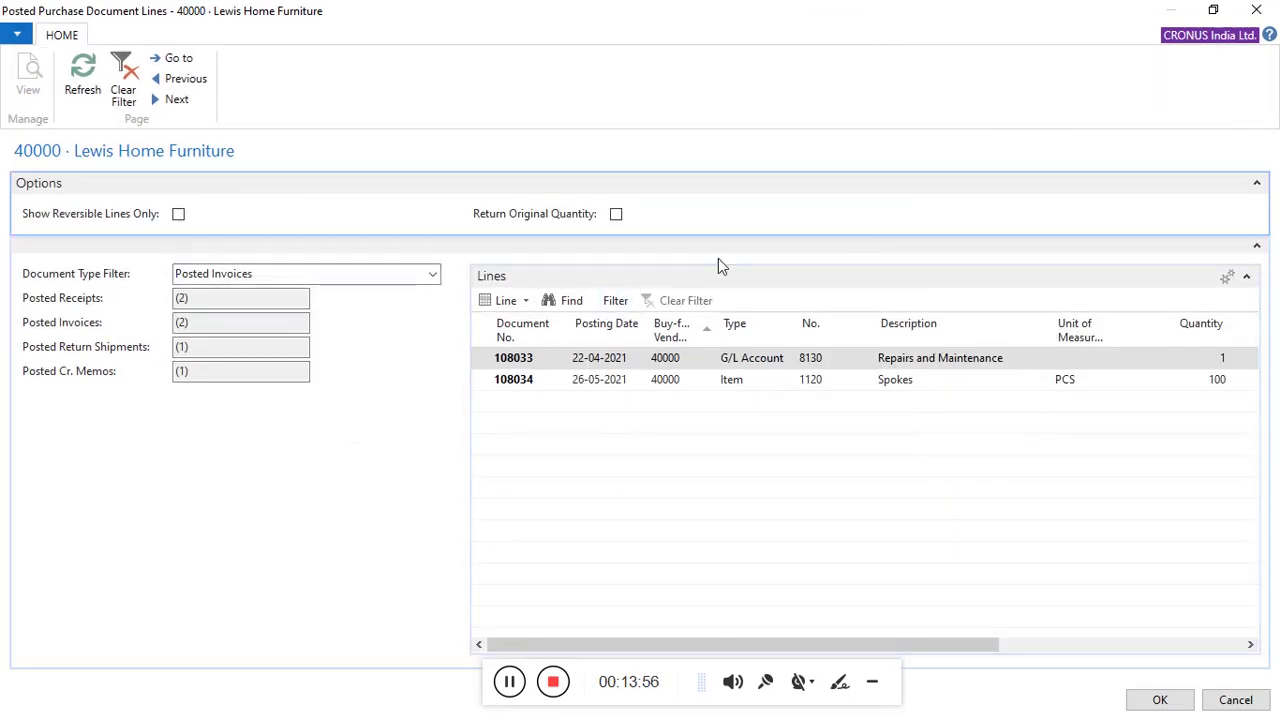
click(432, 274)
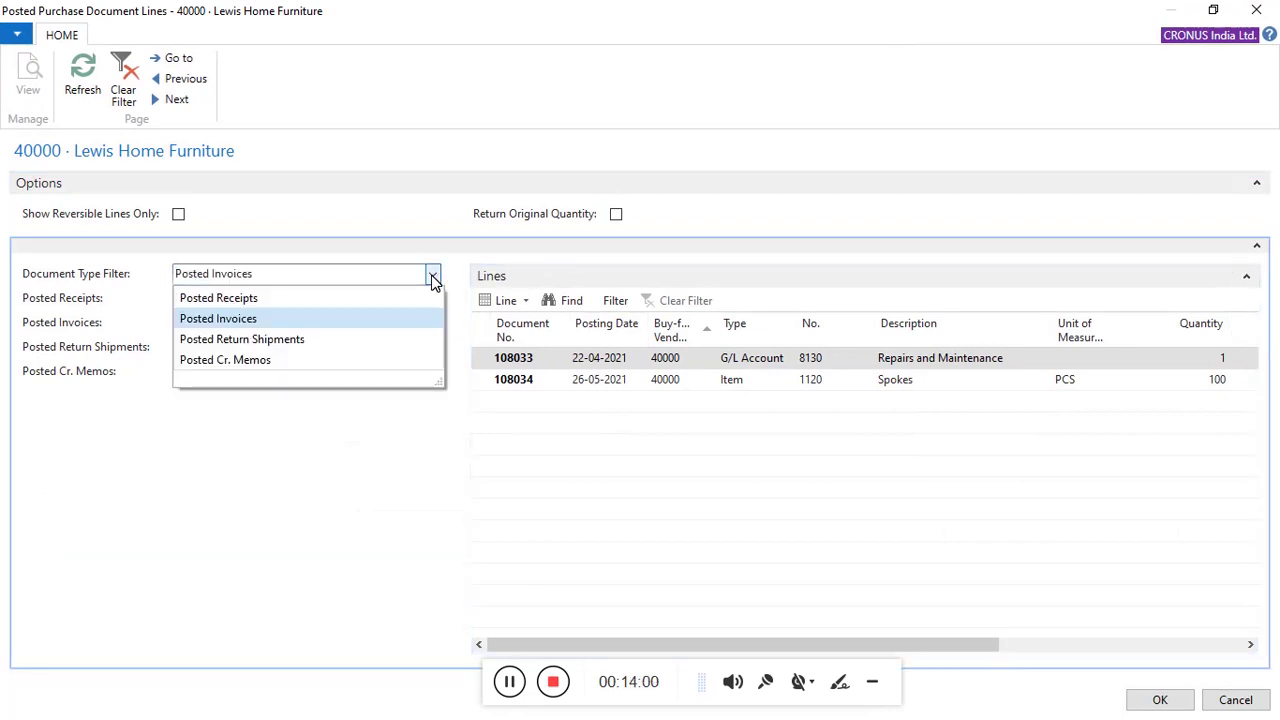
click(374, 313)
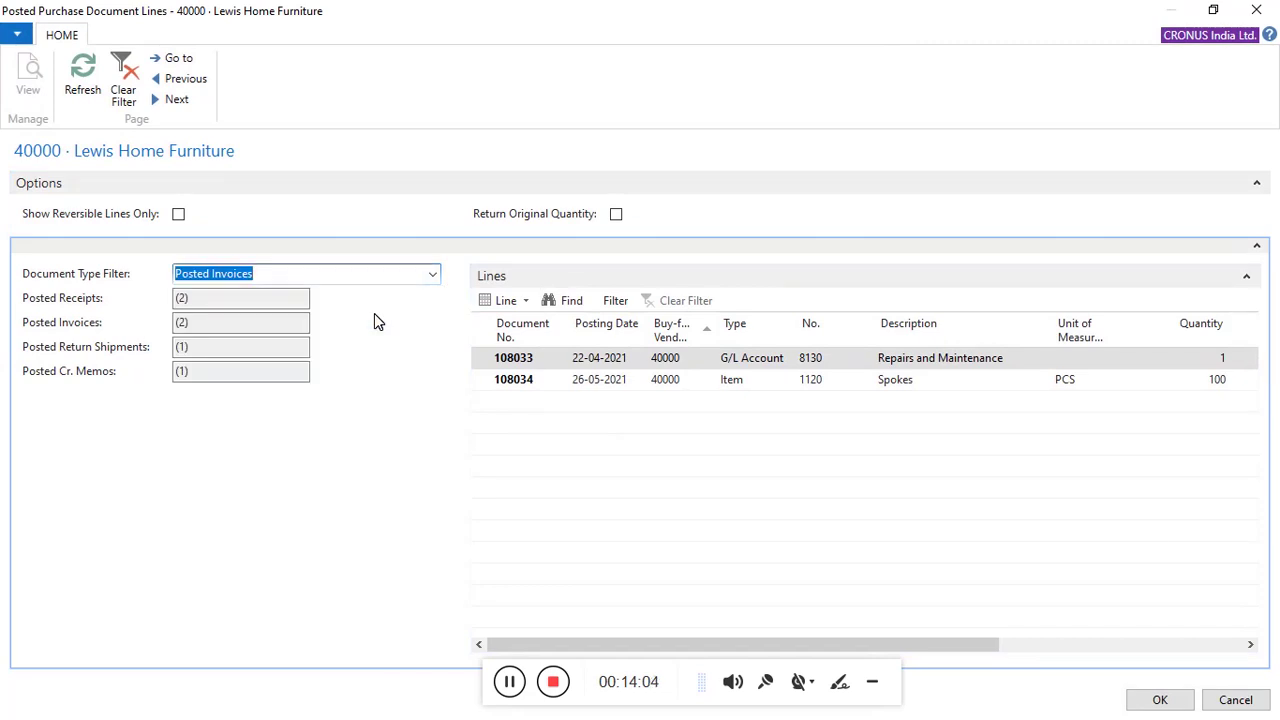
Compare the document numbers and types of posted invoice lines 108033 and 108034, and close the list without copying any lines.
click(541, 358)
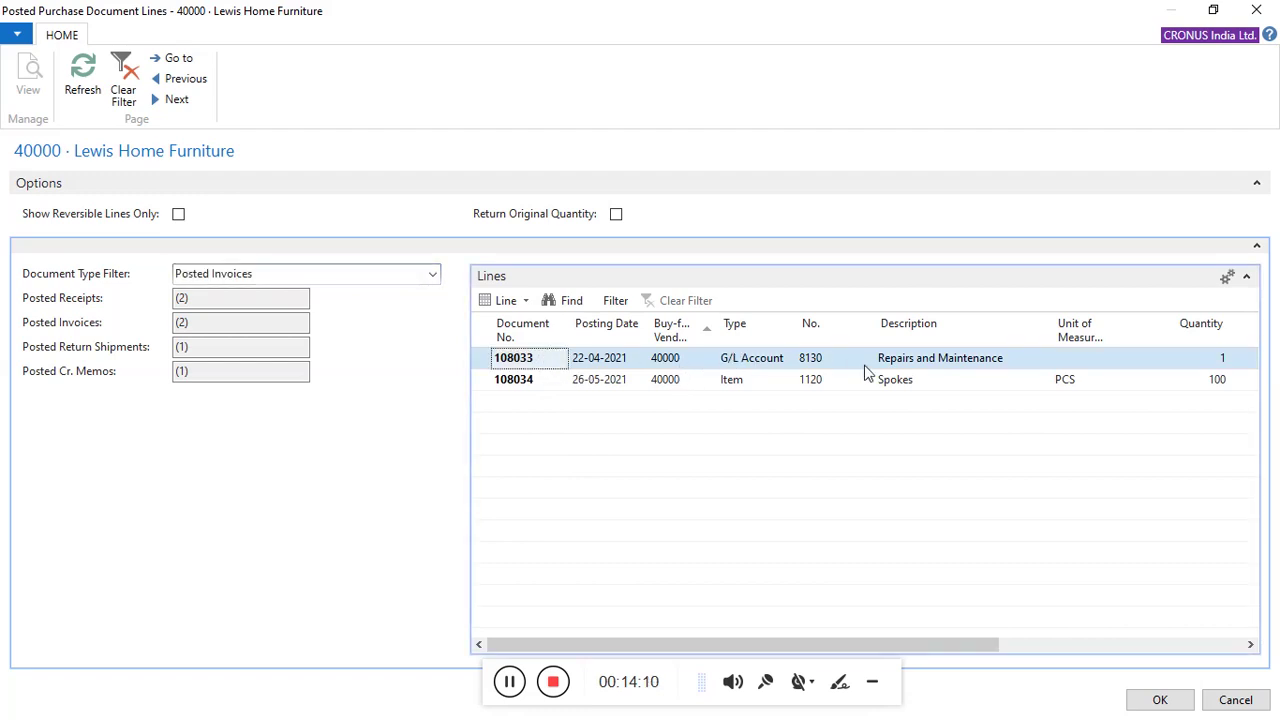
click(768, 364)
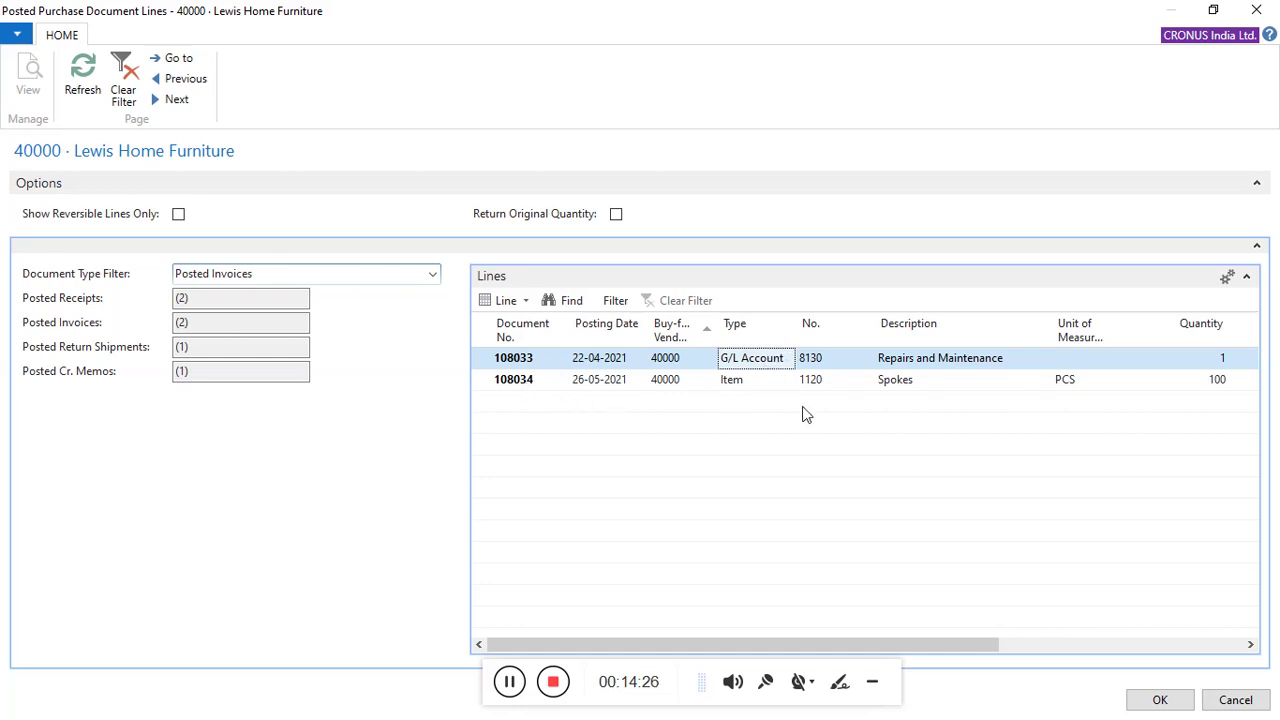
click(763, 383)
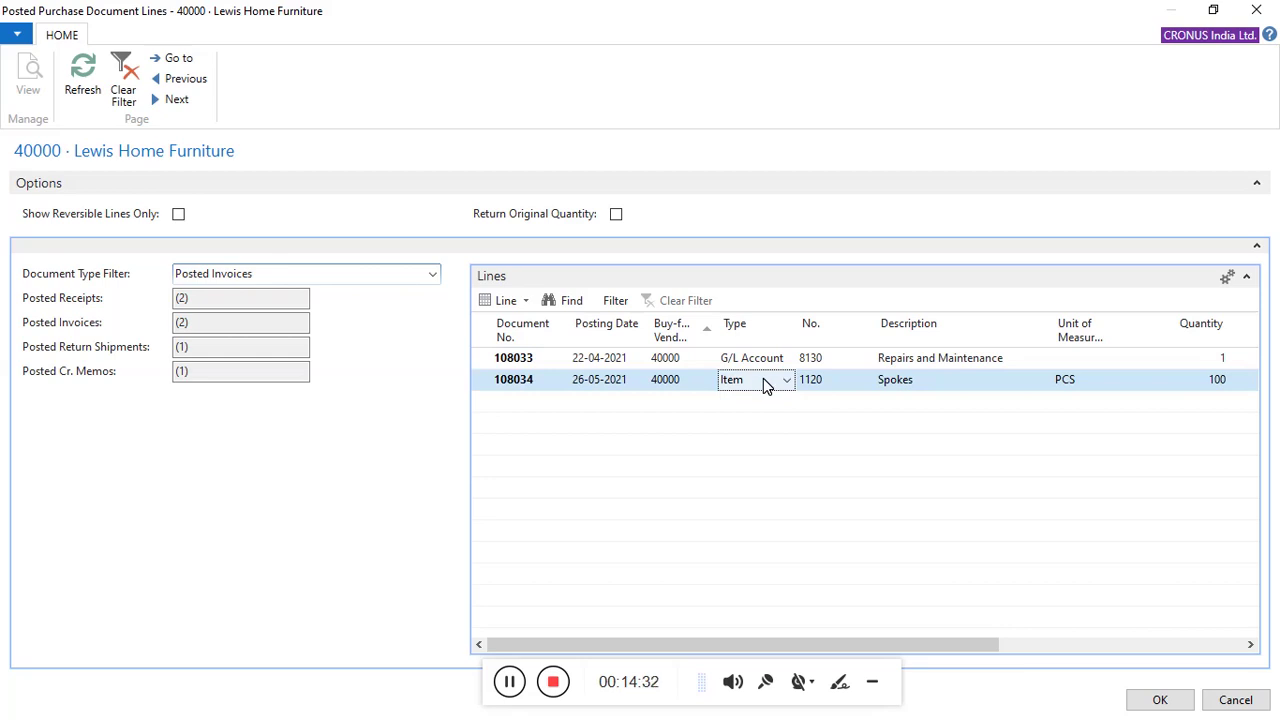
click(538, 360)
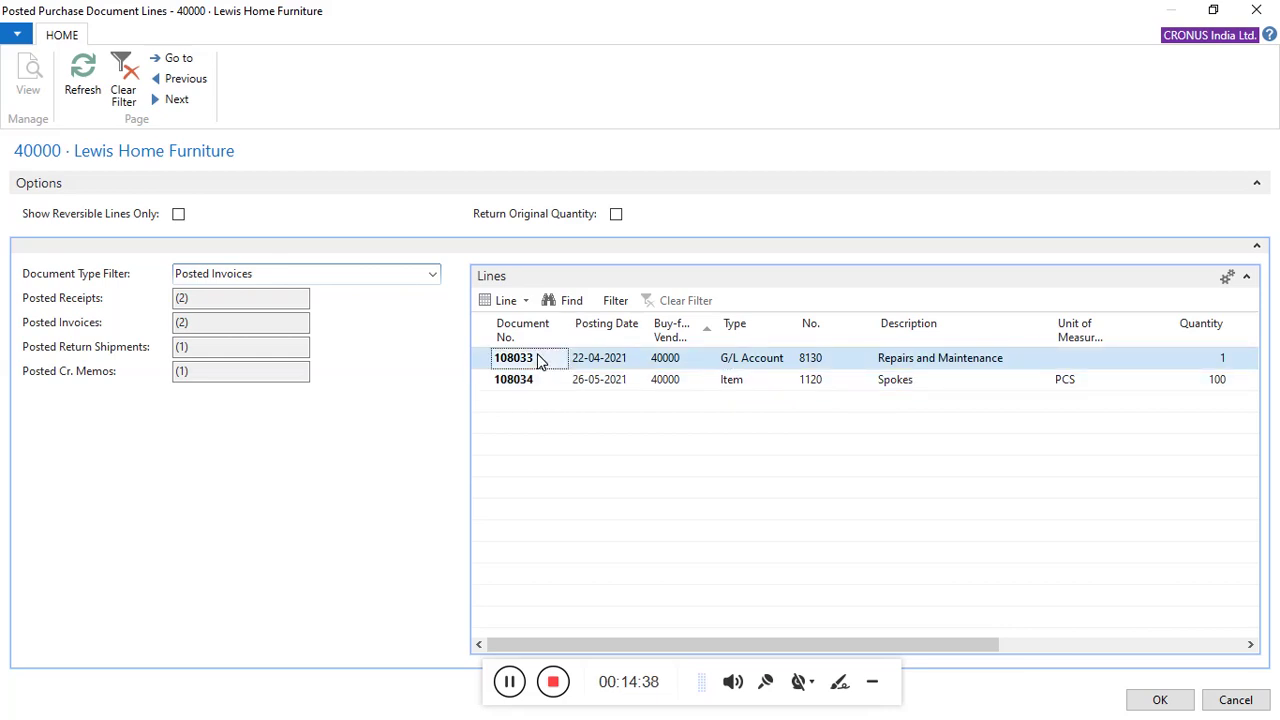
click(541, 380)
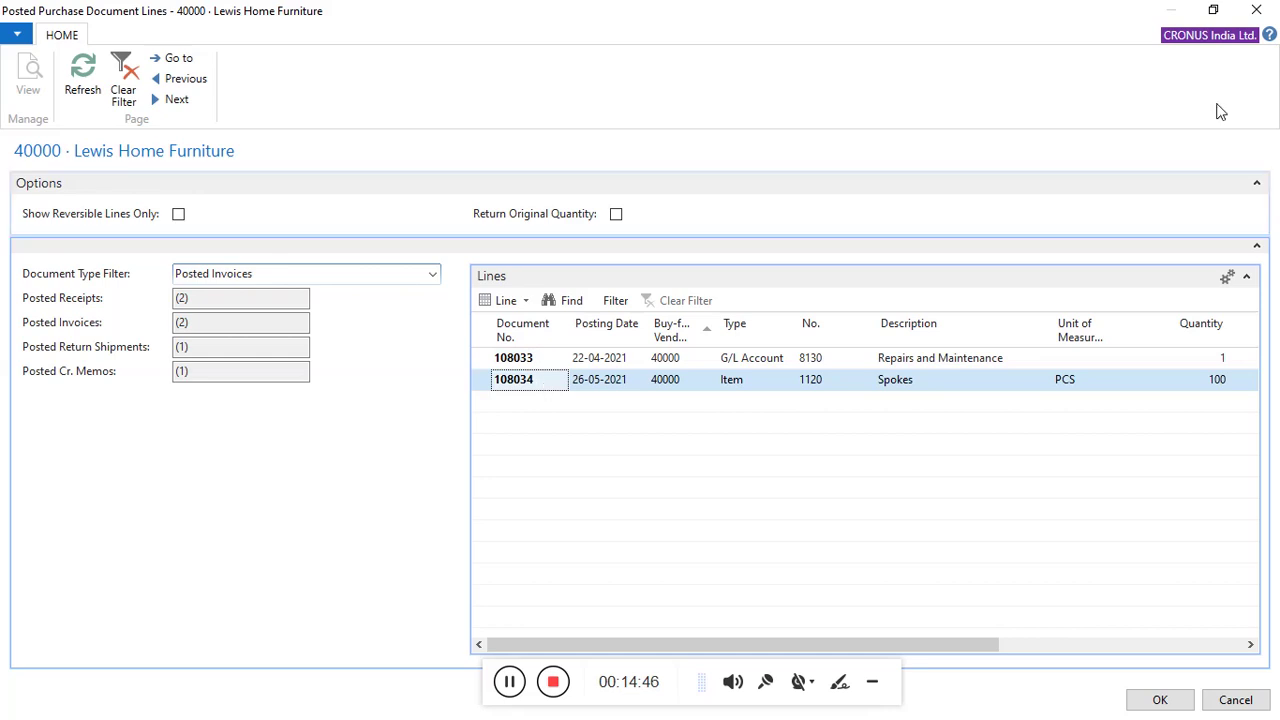
click(1258, 10)
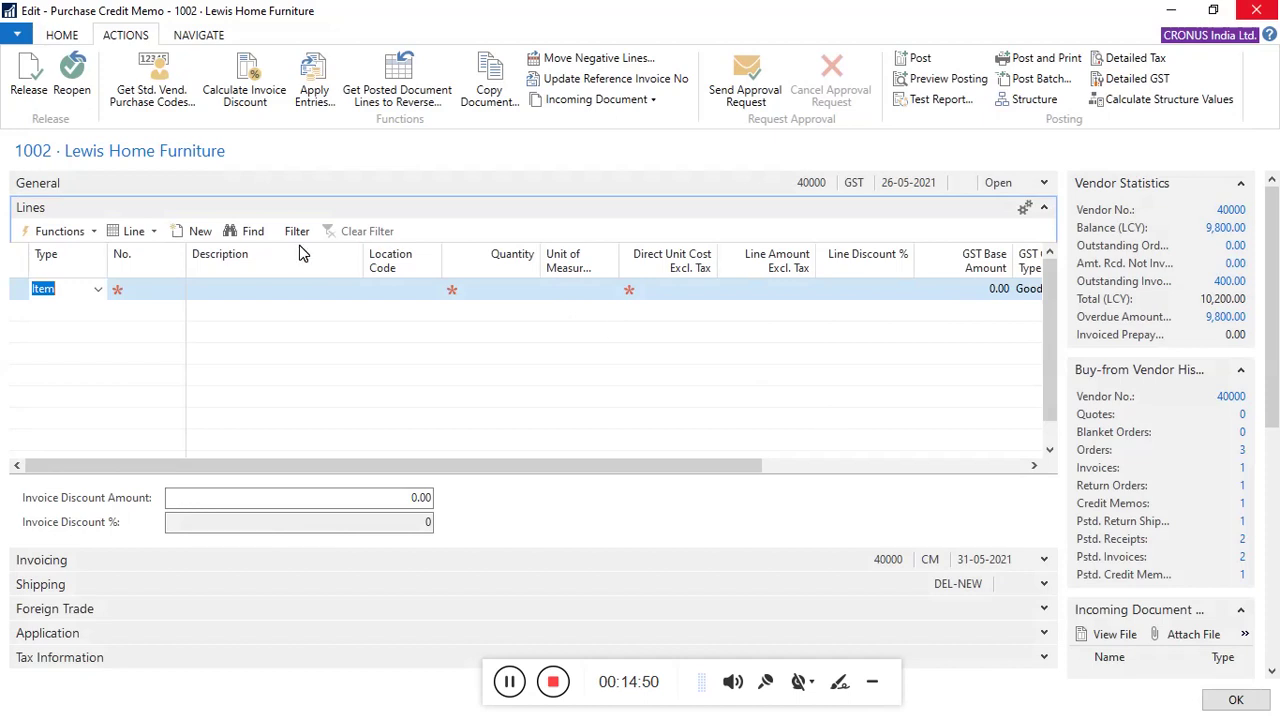
Change the credit memo's buy-from and pay-to vendor to Delhi Postmaster, searching the vendor list for "delhi", and check the updated header.
click(88, 35)
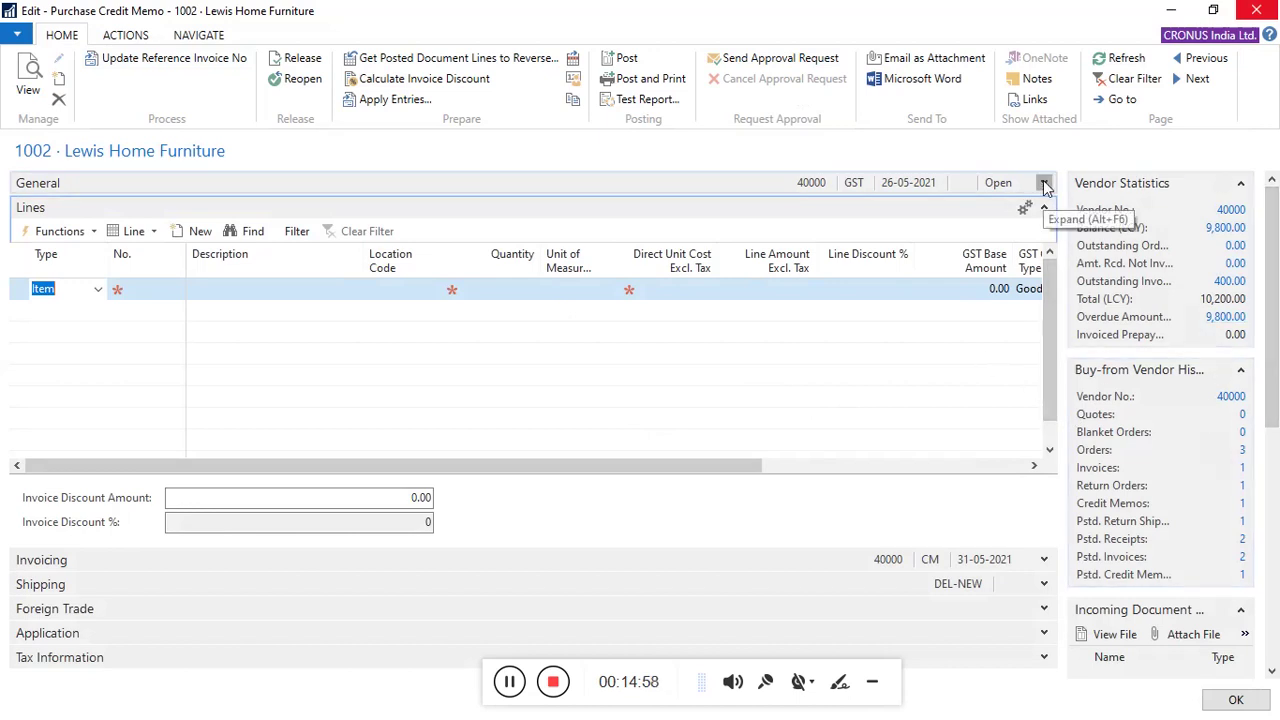
click(1045, 184)
click(452, 215)
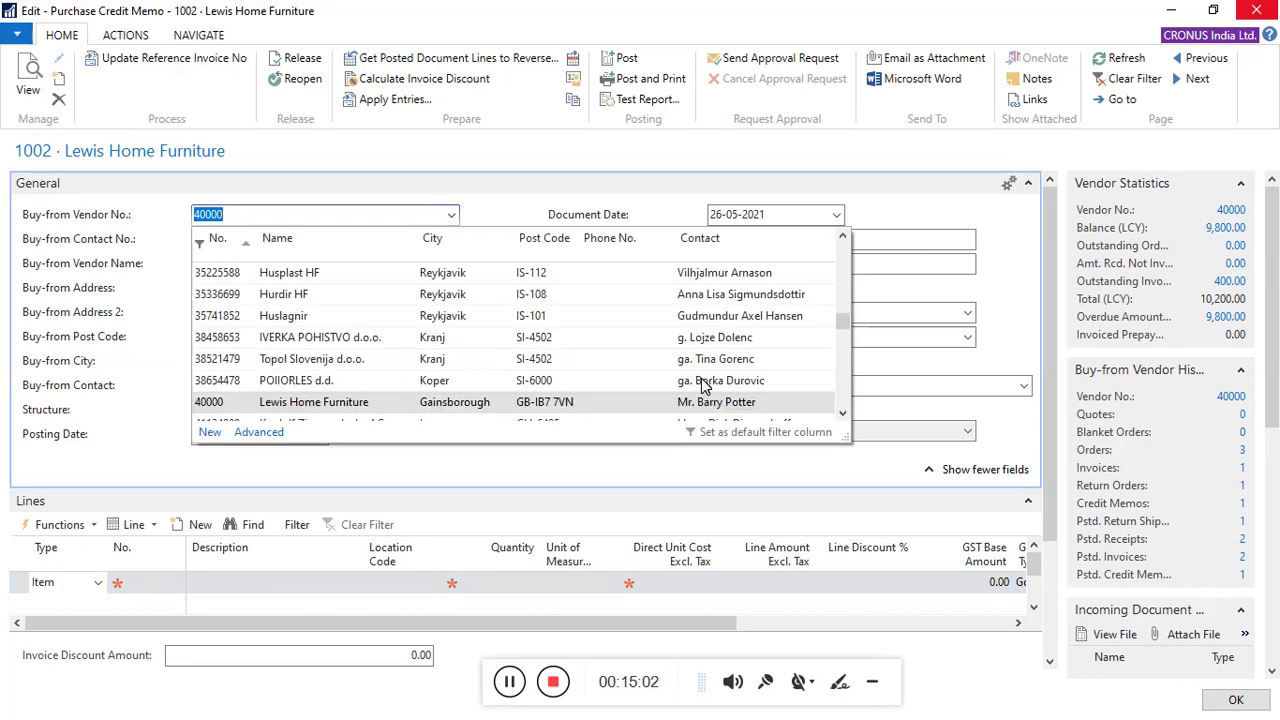
text(delhi)
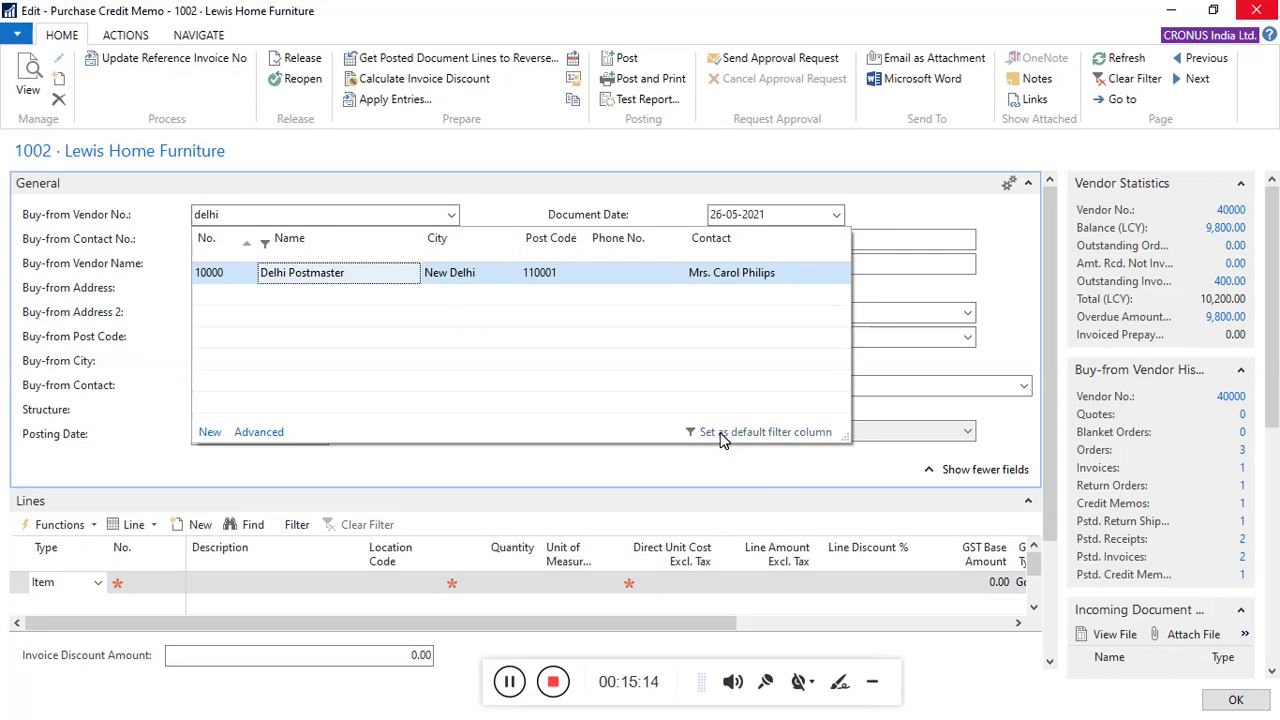
click(333, 275)
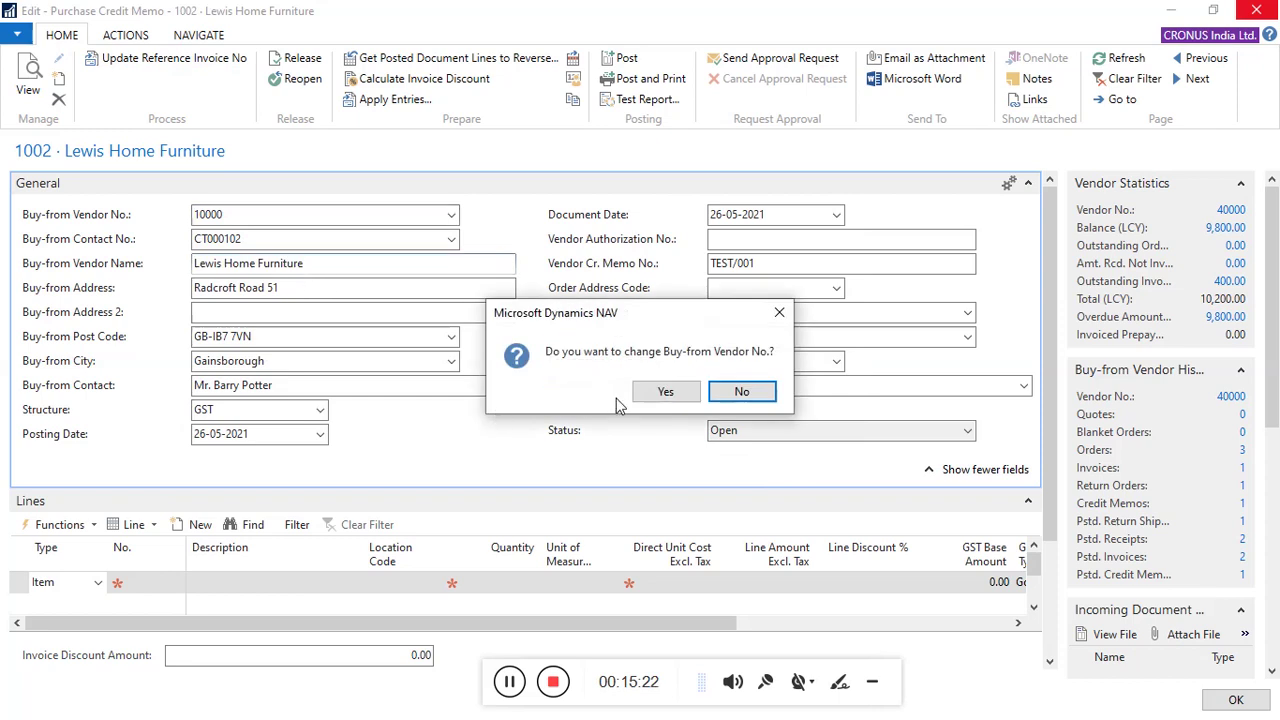
click(650, 395)
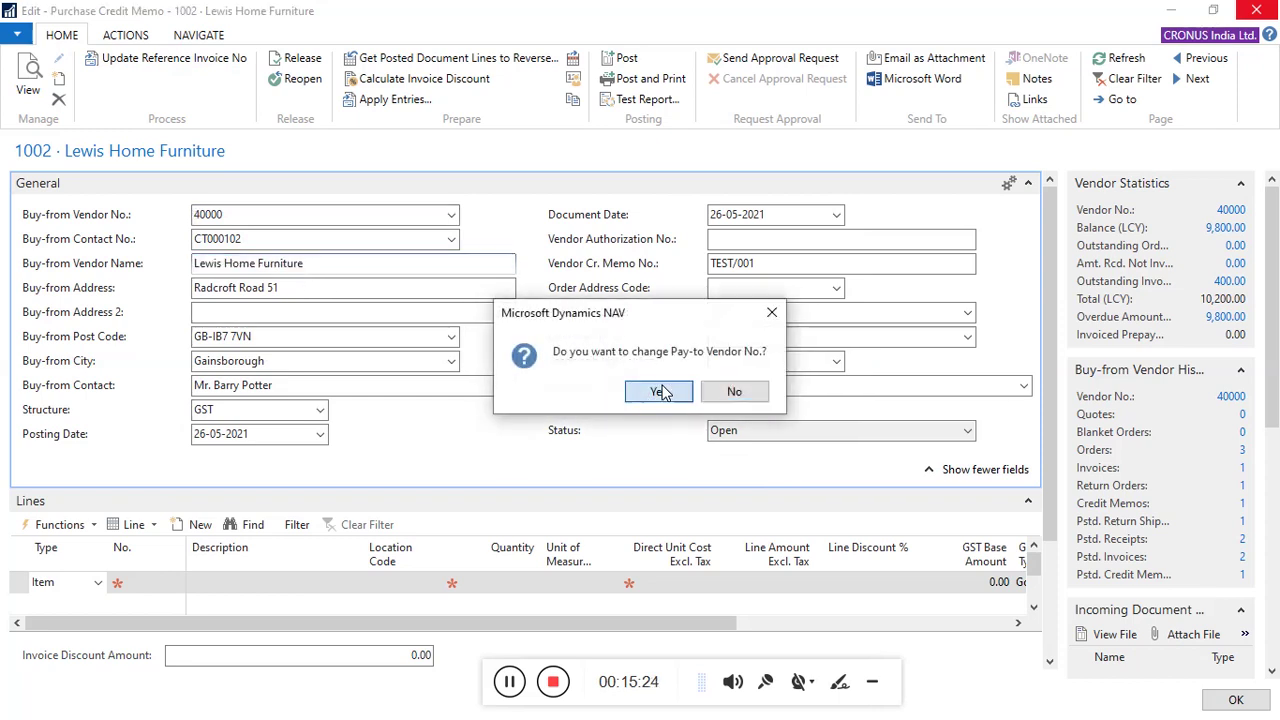
click(661, 392)
click(362, 292)
click(351, 344)
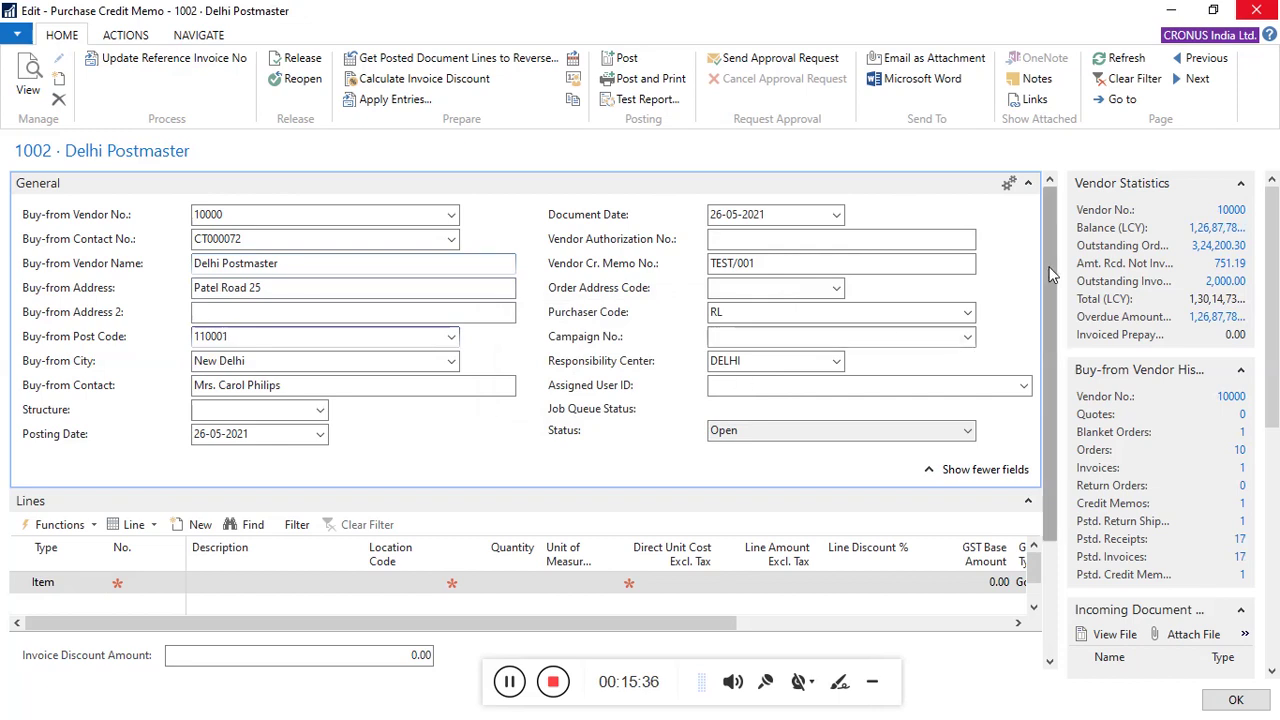
scroll(1047, 357, down, 2)
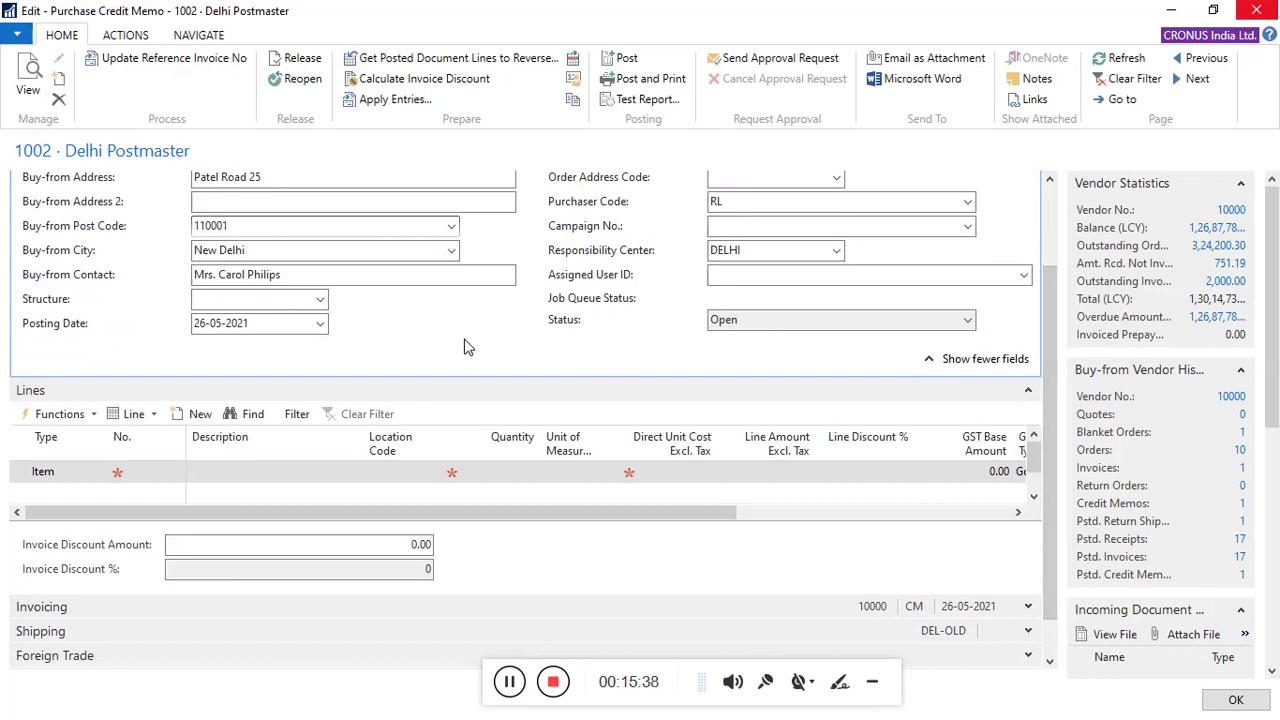
drag(1047, 365, 1041, 273)
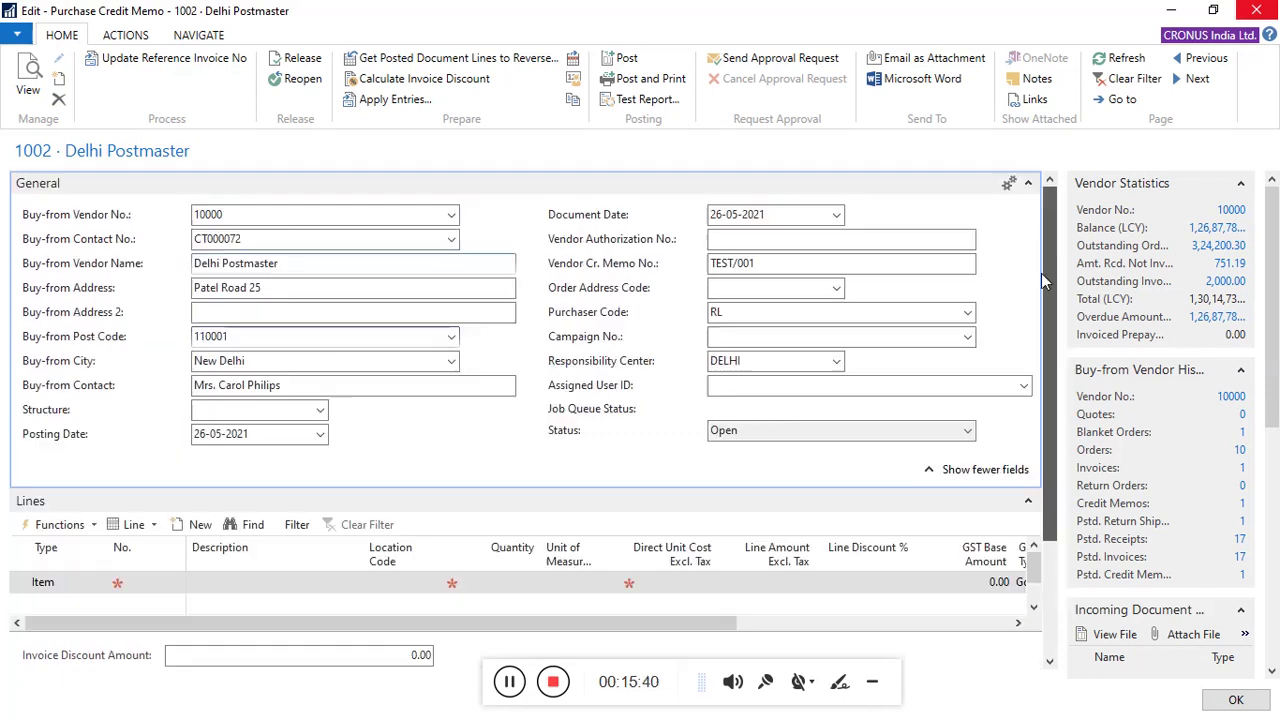
Open the posted document lines to reverse for Delhi Postmaster and examine the item lines of posted invoice NDPINV/003.
click(118, 40)
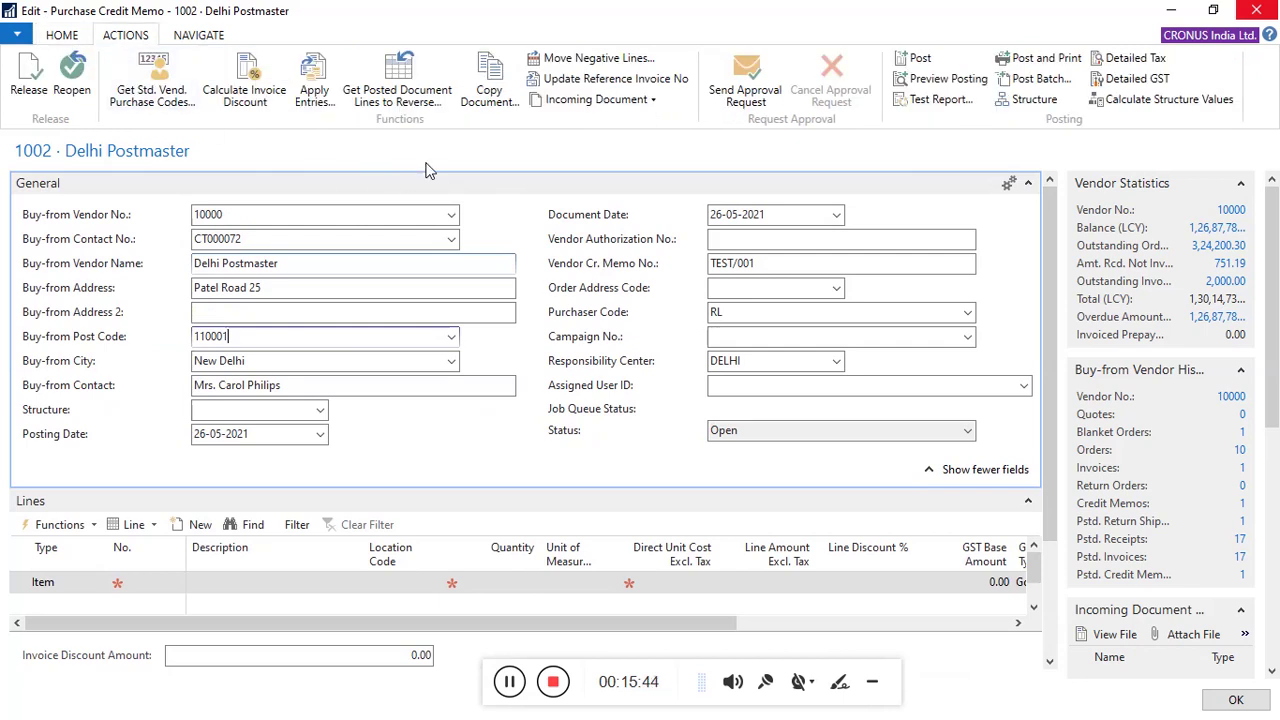
click(400, 100)
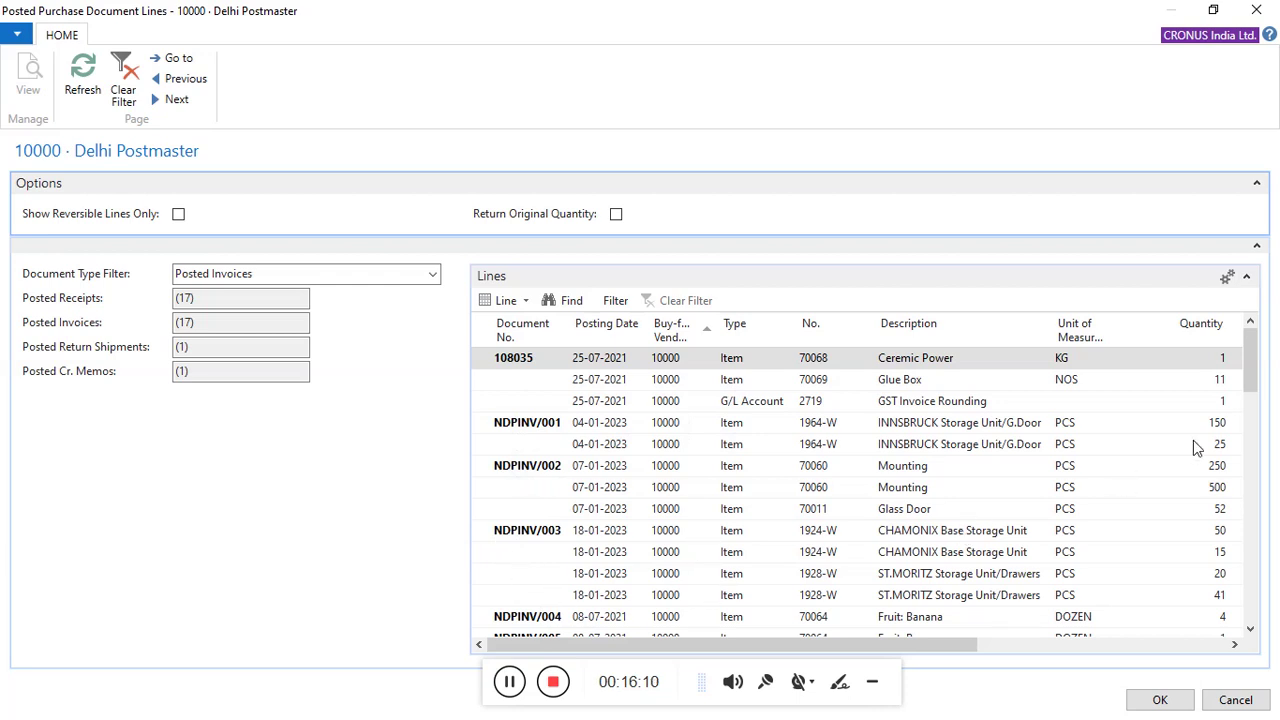
drag(1249, 374, 1248, 424)
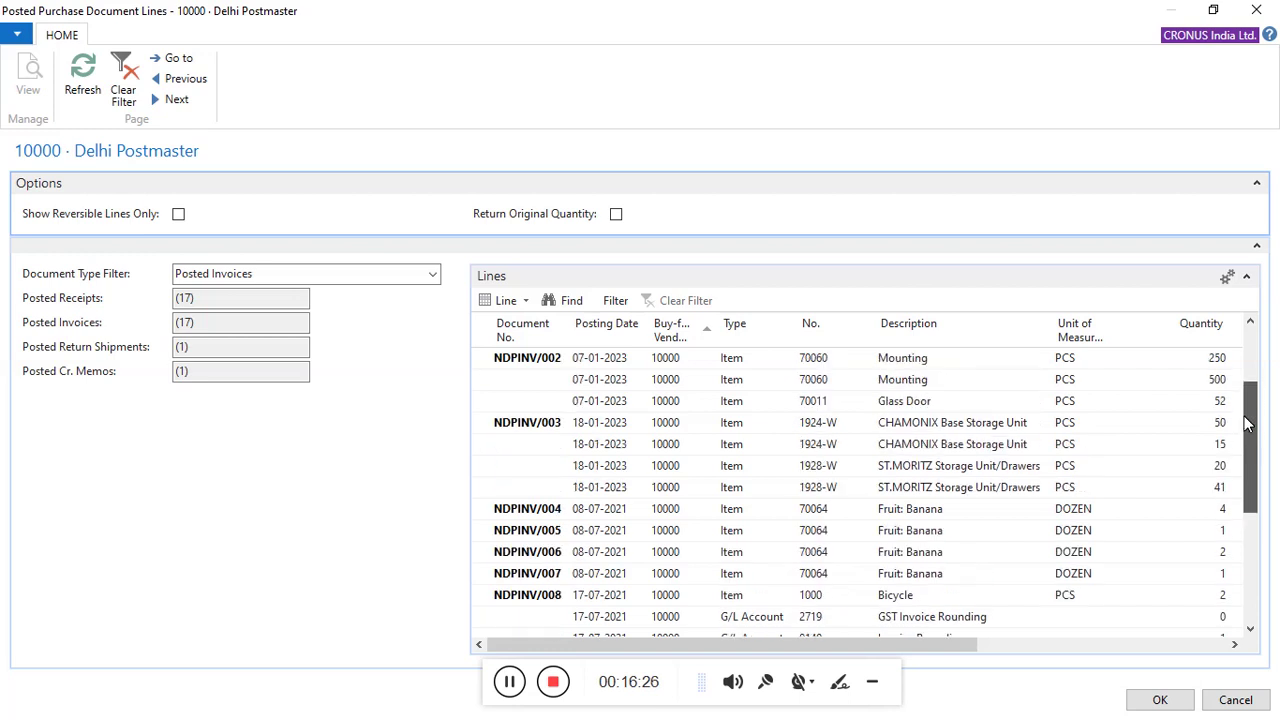
click(499, 431)
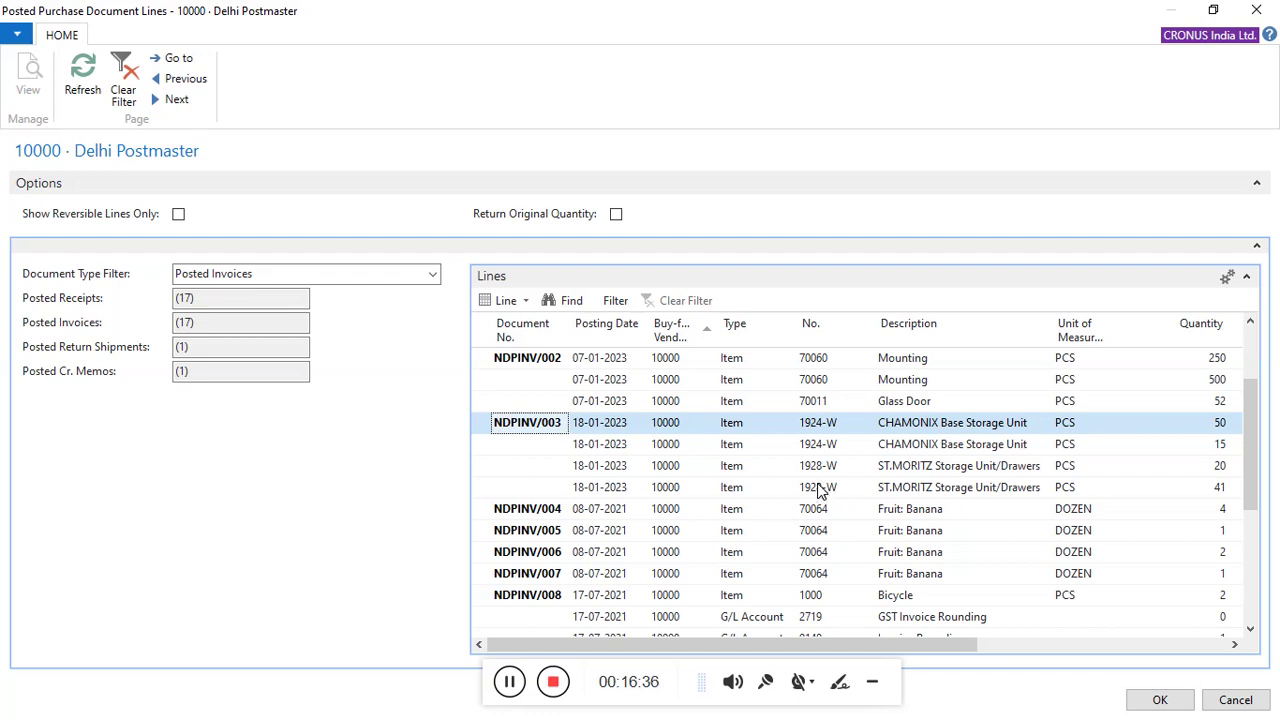
click(852, 474)
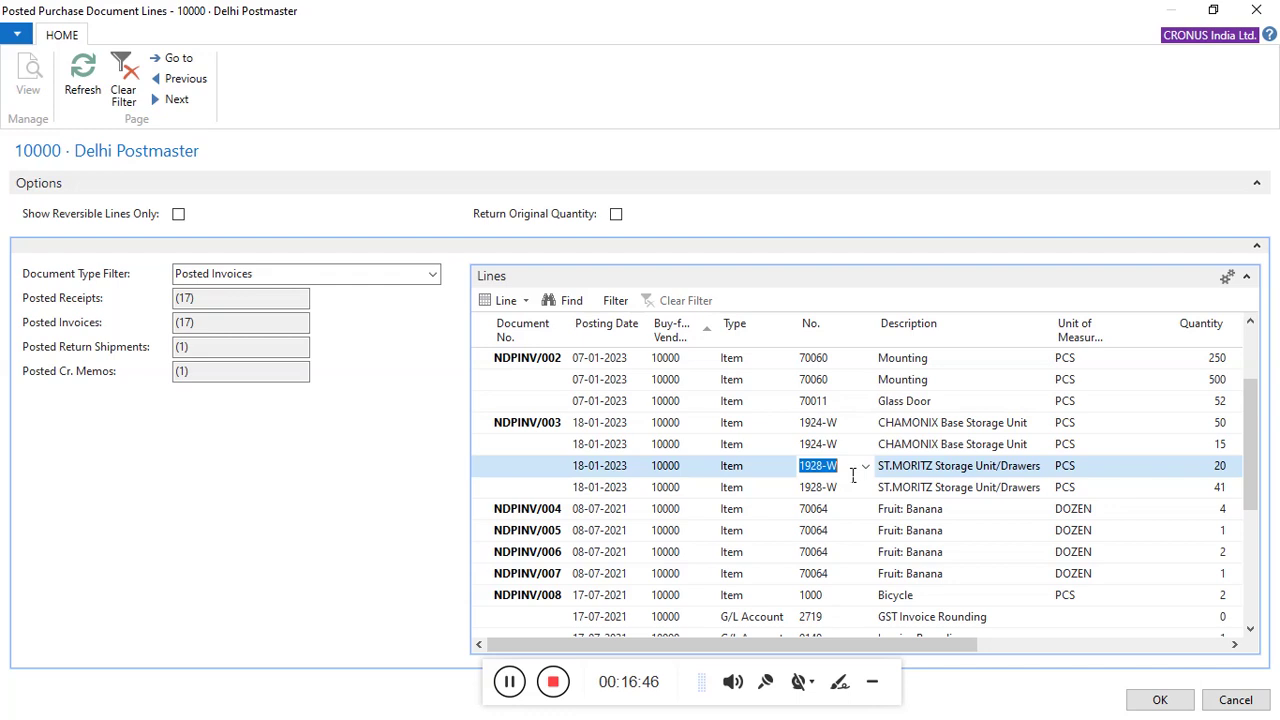
Check the quantity columns of the two 1928-W lines of posted invoice NDPINV/003 and copy both lines into the credit memo.
drag(911, 646, 988, 662)
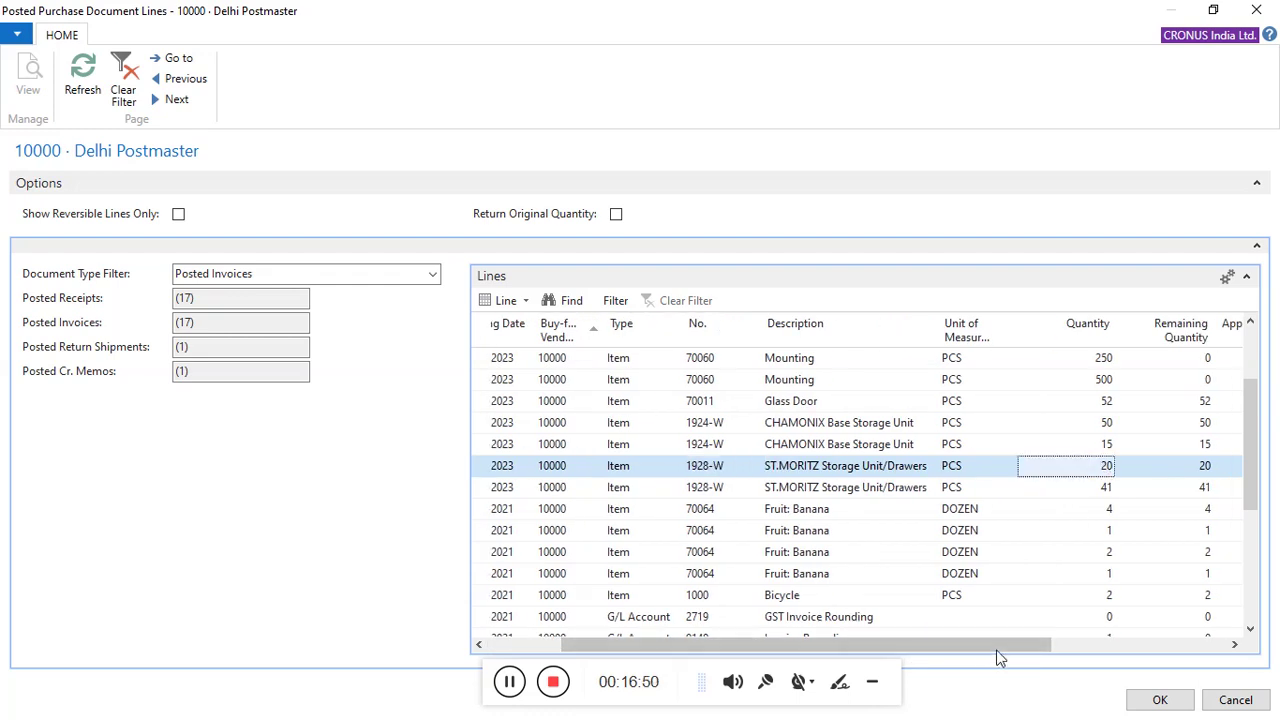
drag(1000, 648, 1159, 658)
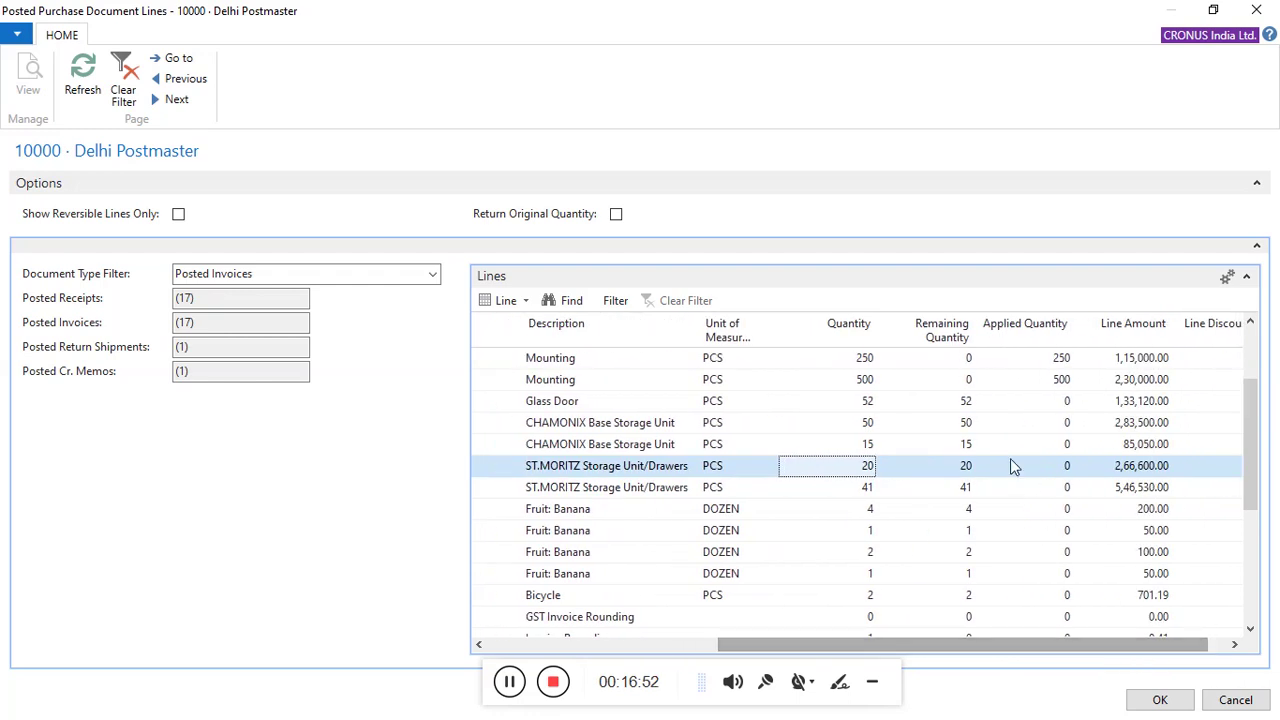
click(968, 467)
key(shift+Down)
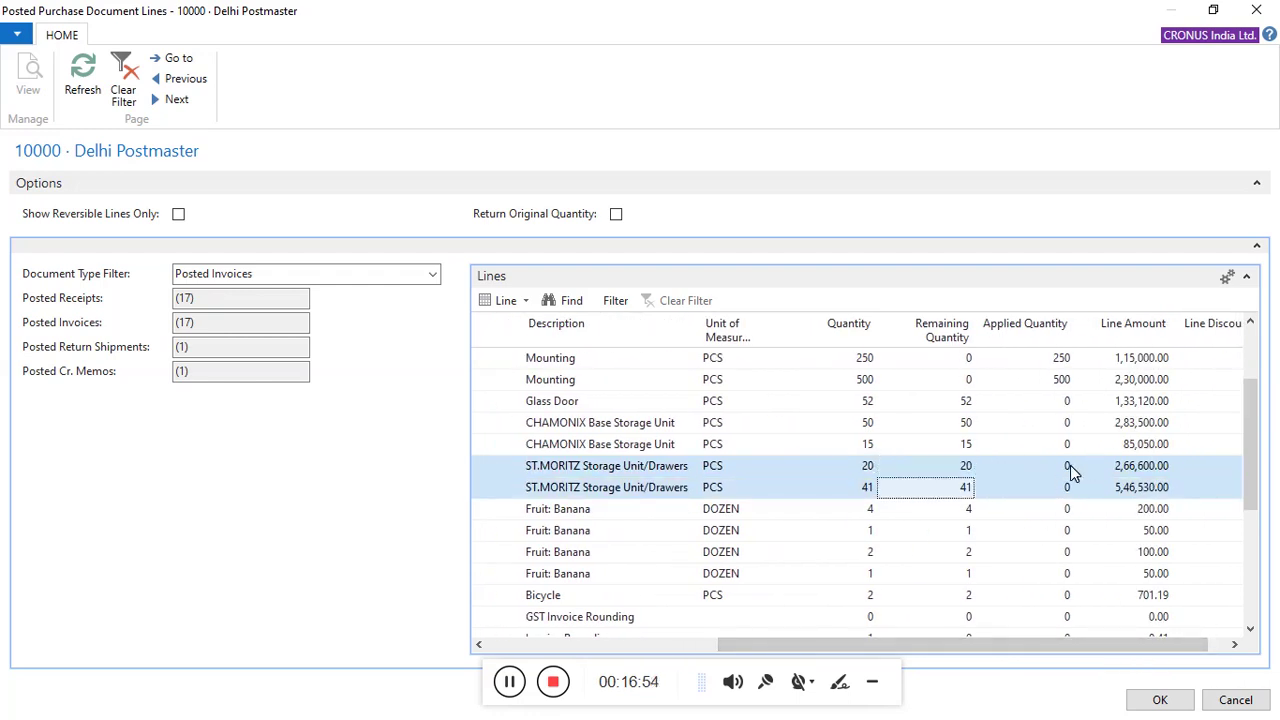
click(1070, 465)
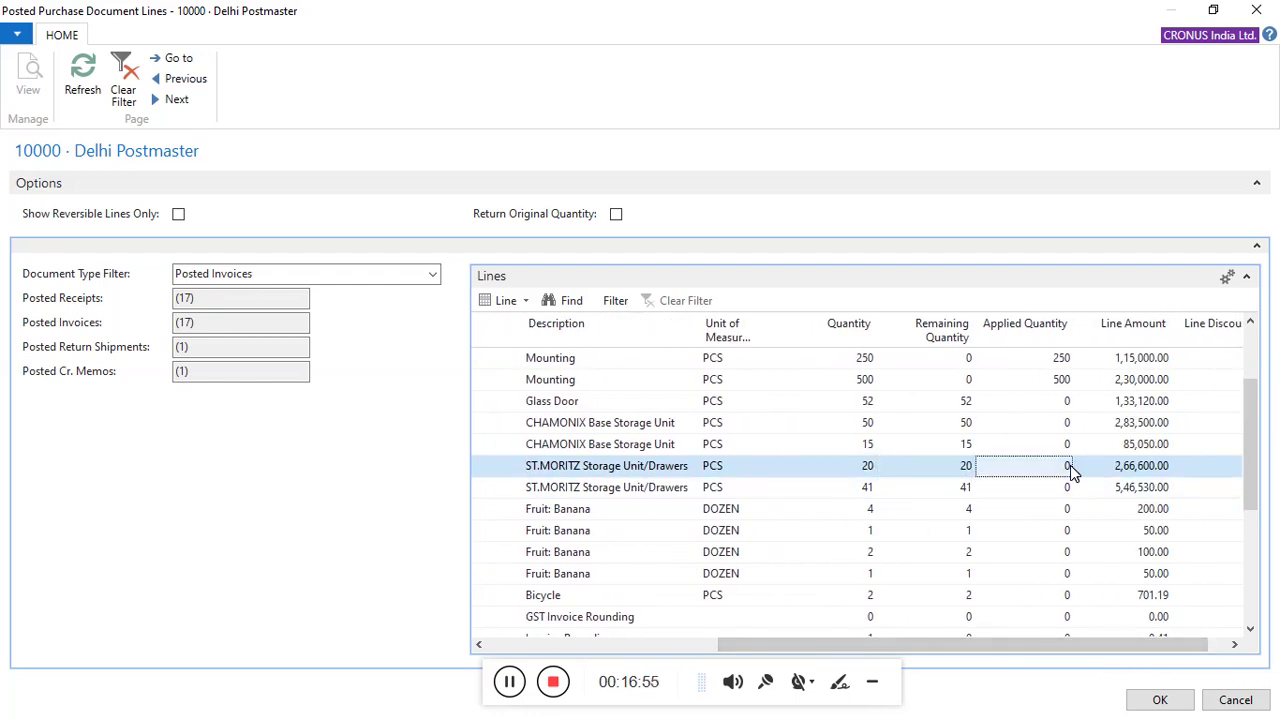
click(912, 470)
drag(783, 652, 568, 650)
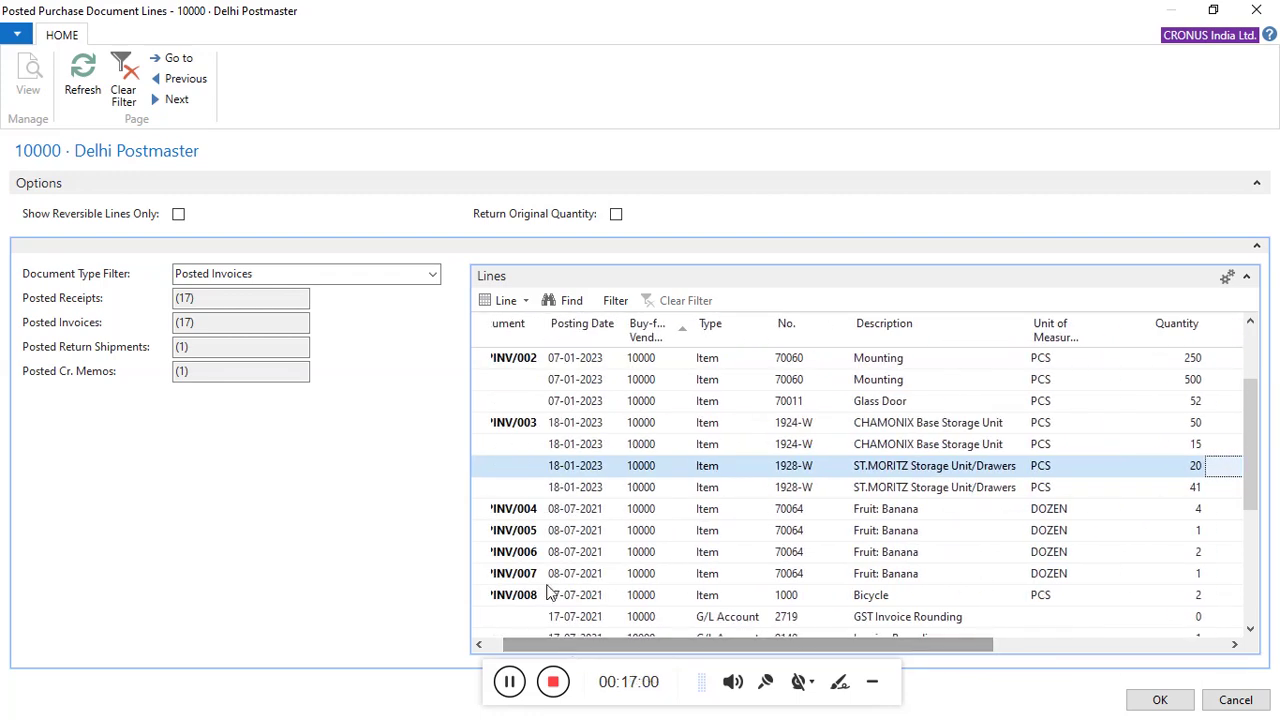
shift+click(507, 487)
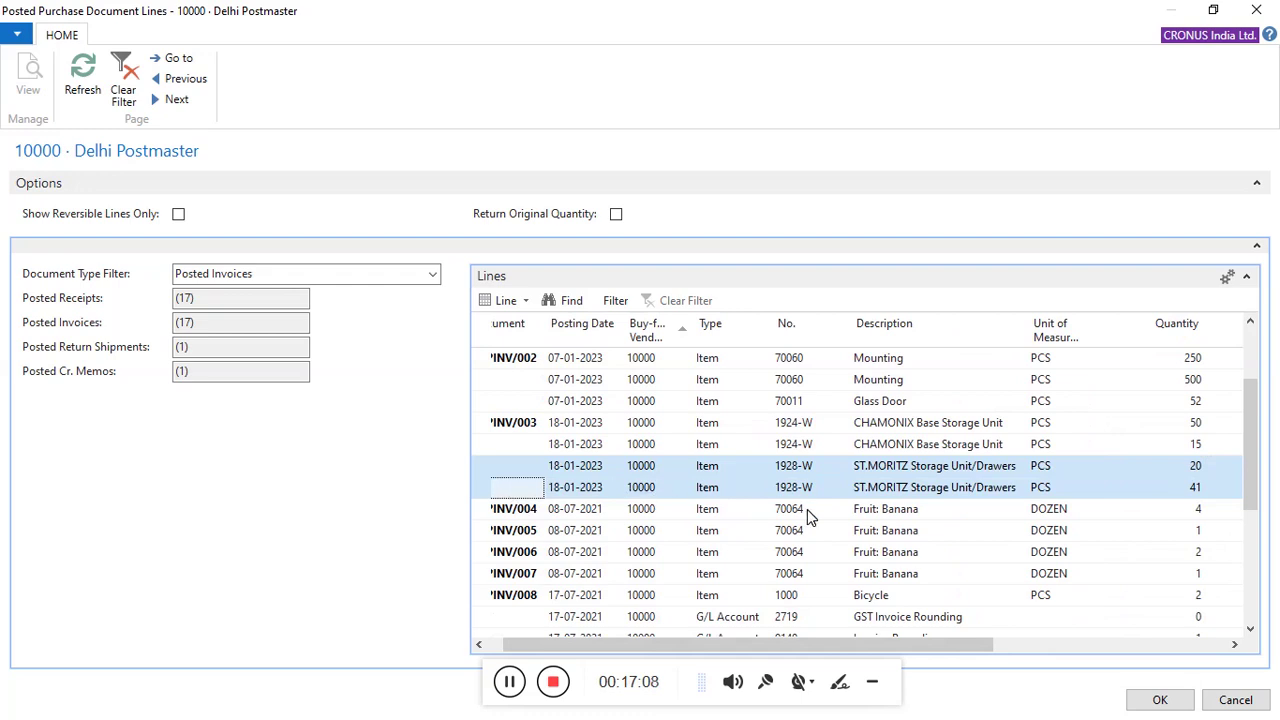
mouse_move(865, 644)
mouse_down()
mouse_move(918, 660)
mouse_move(1046, 658)
mouse_move(862, 654)
mouse_up()
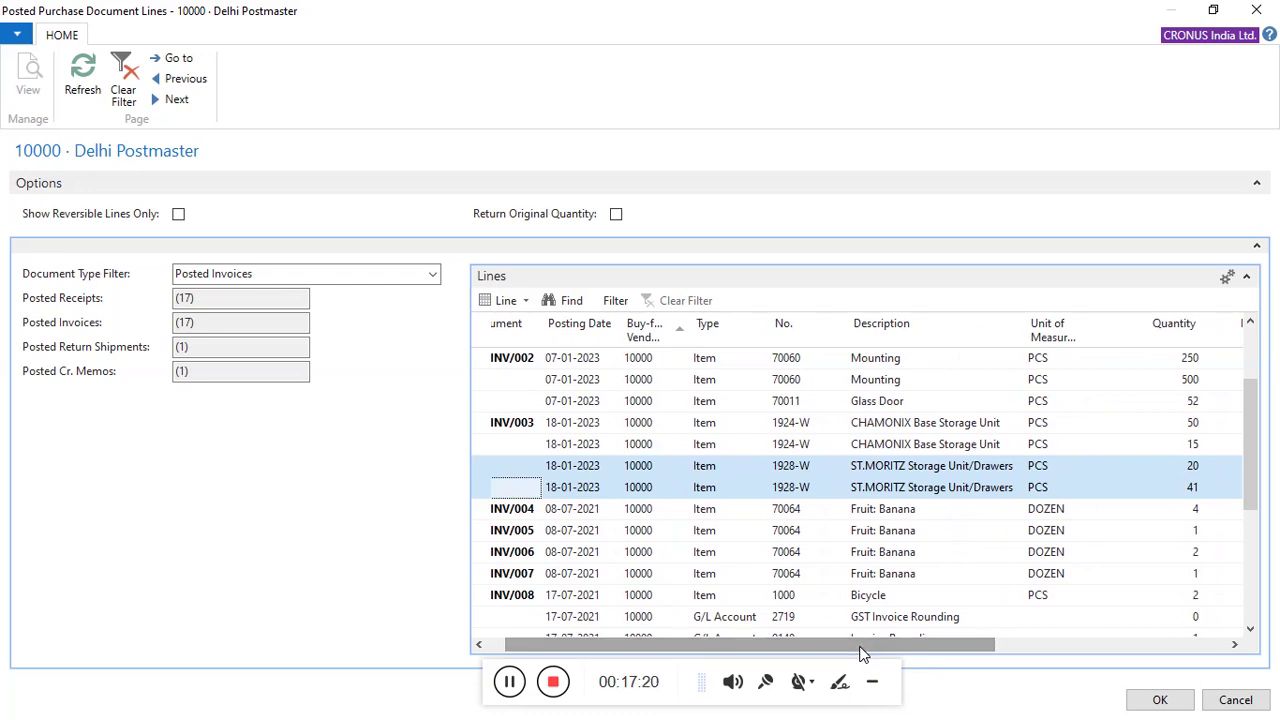
drag(862, 654, 897, 654)
click(1158, 699)
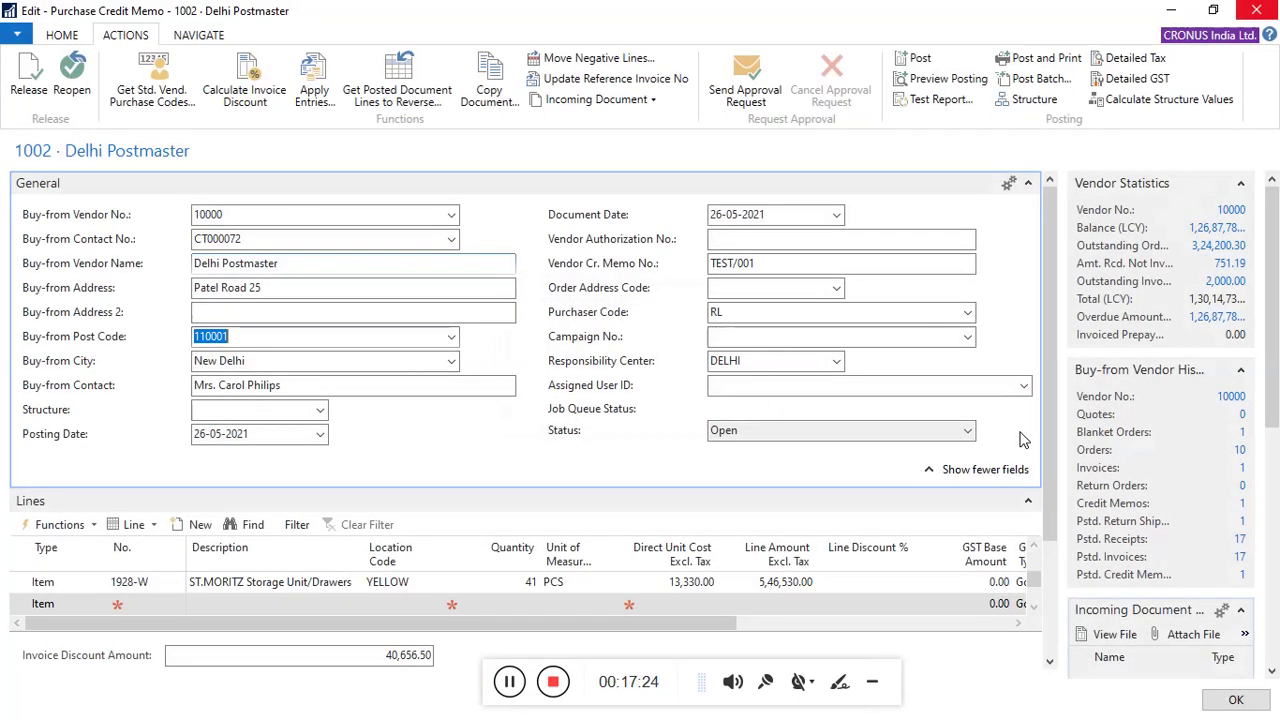
Collapse the General section and inspect the copied lines' invoice and receipt references and direct unit cost.
click(1033, 184)
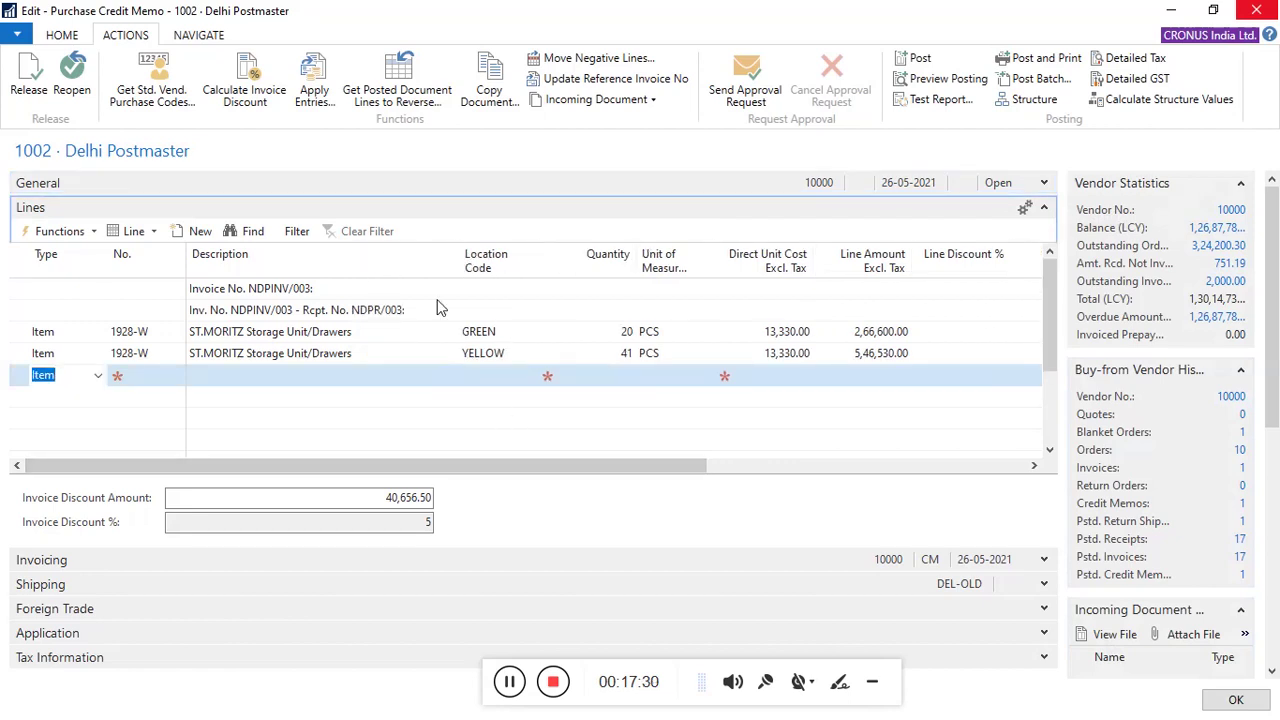
click(399, 316)
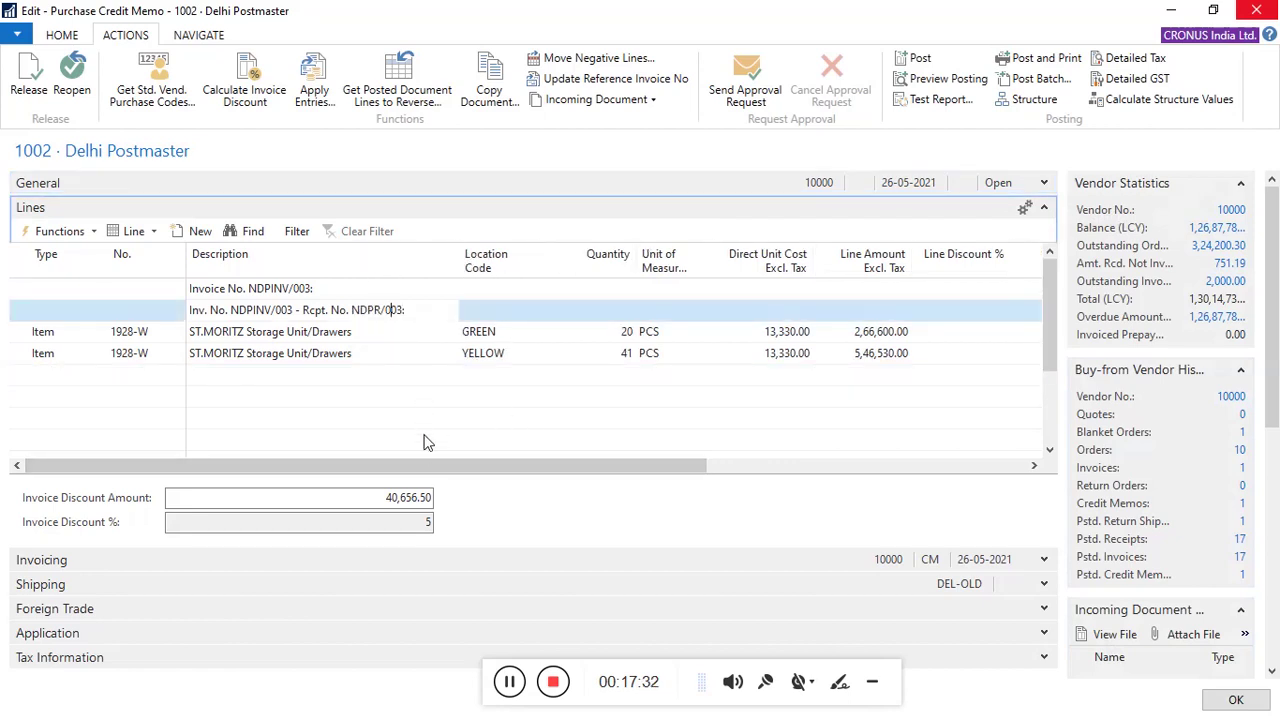
drag(421, 469, 343, 485)
click(762, 331)
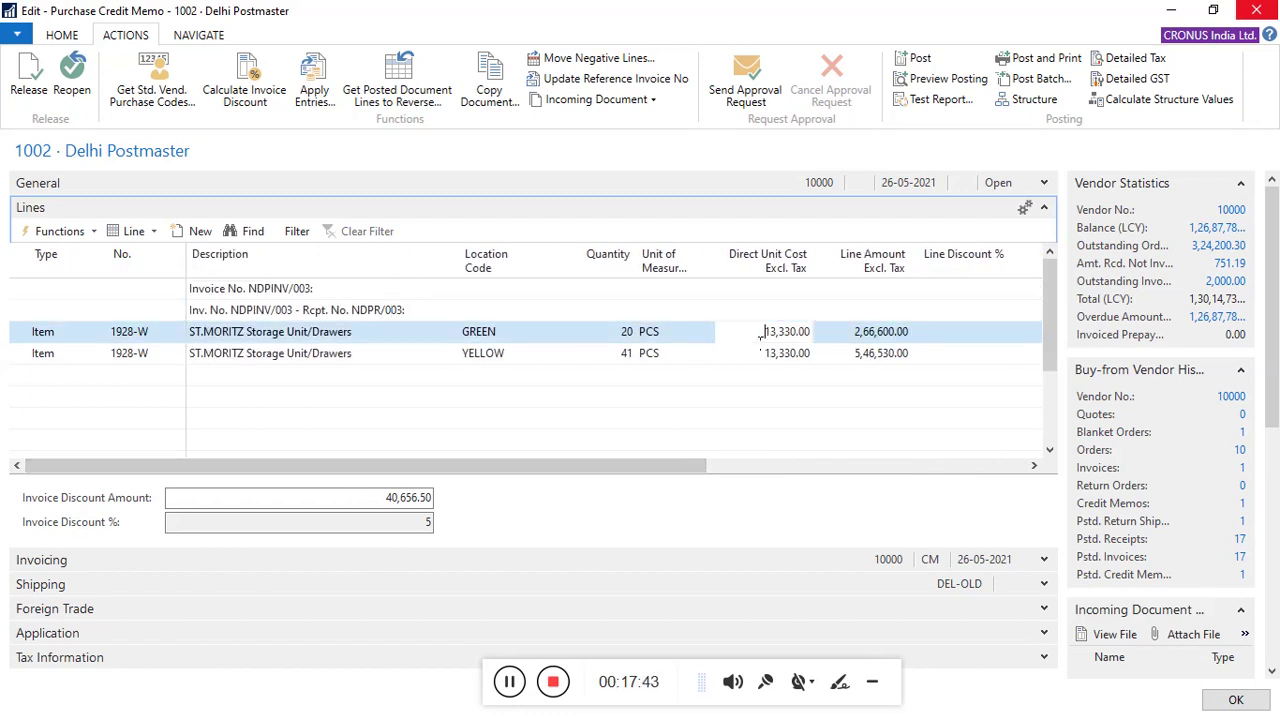
Set the quantity of the 1928-W line at location GREEN to 10.
click(624, 338)
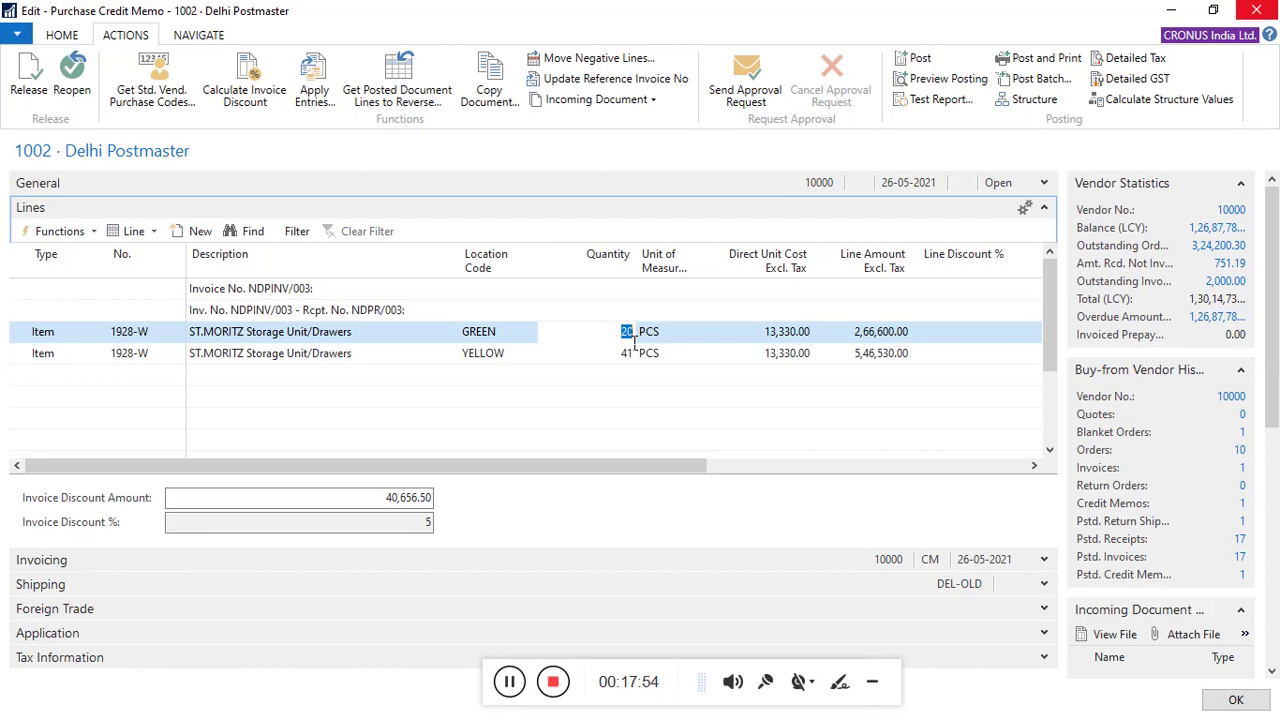
click(170, 339)
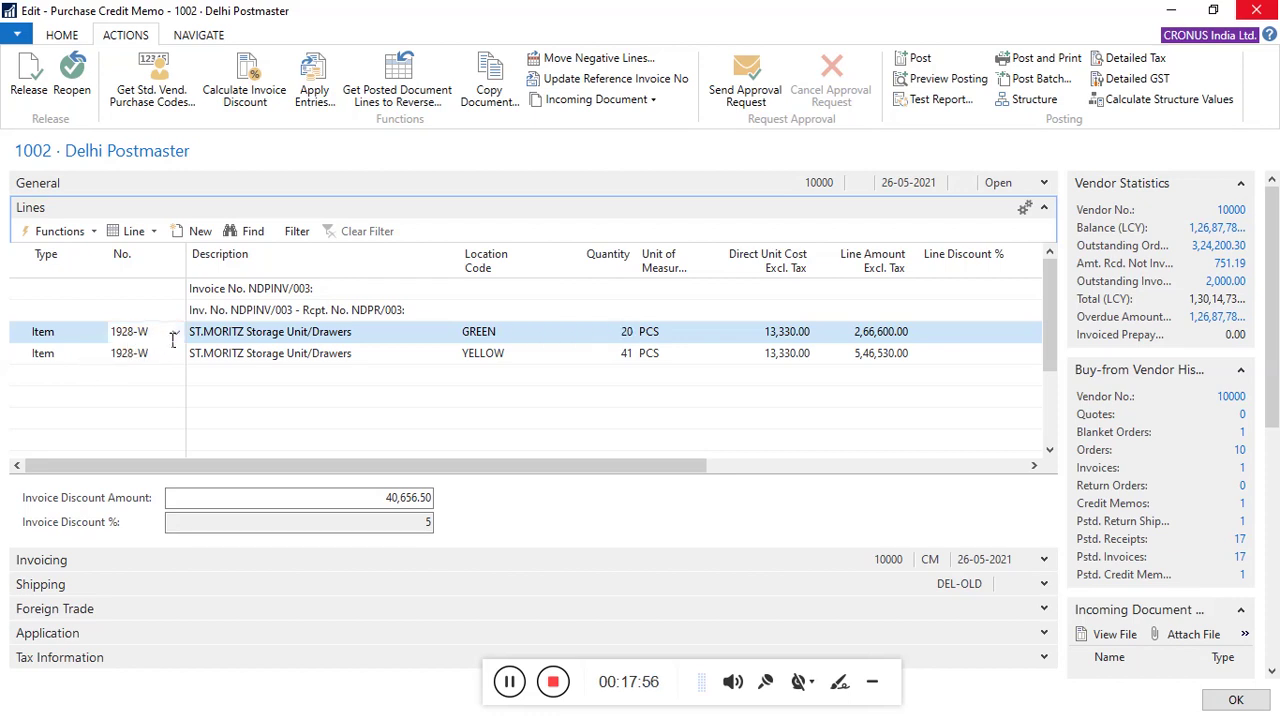
click(626, 332)
text(10)
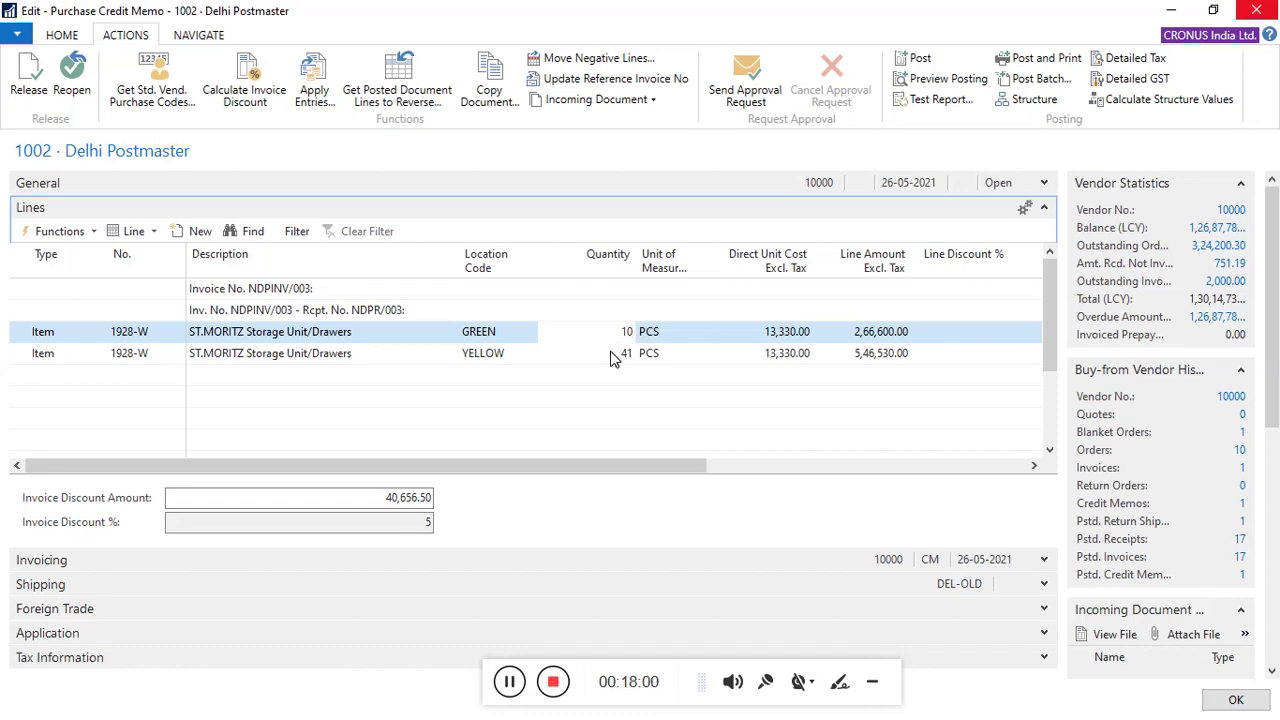
click(620, 353)
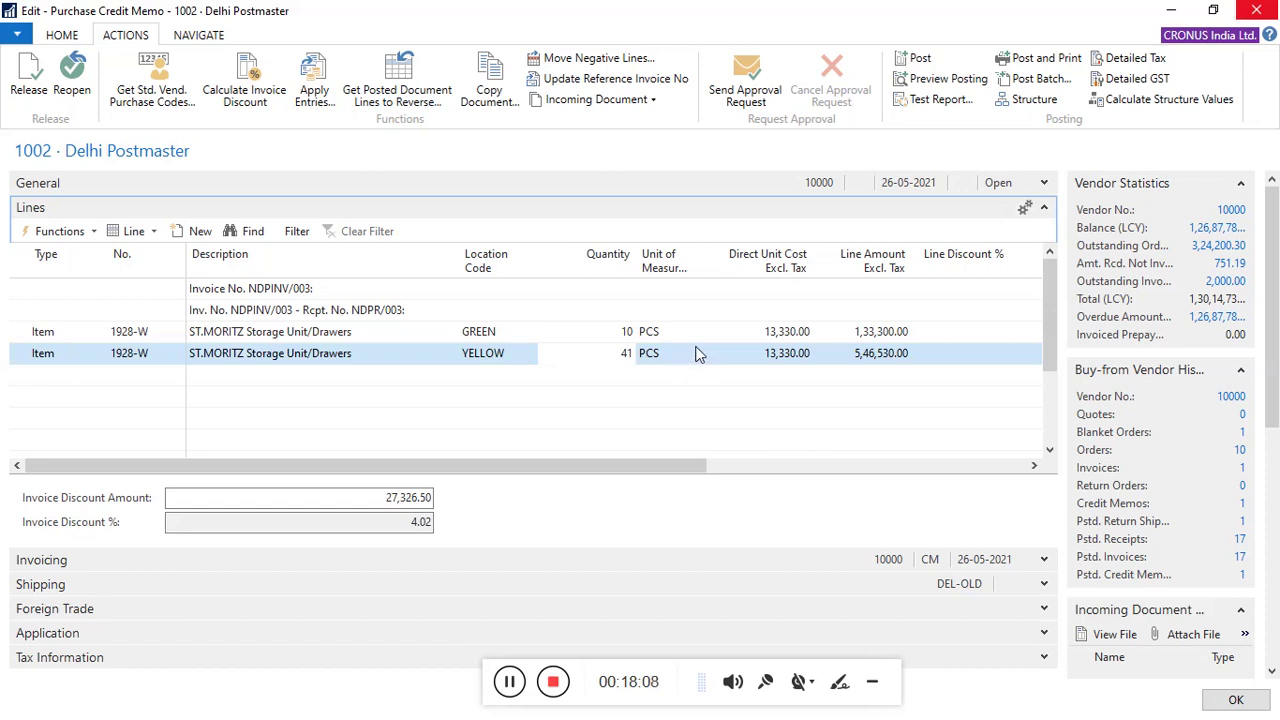
Set the direct unit cost of the 1928-W line at location YELLOW to 13,350.
click(757, 363)
drag(757, 363, 820, 366)
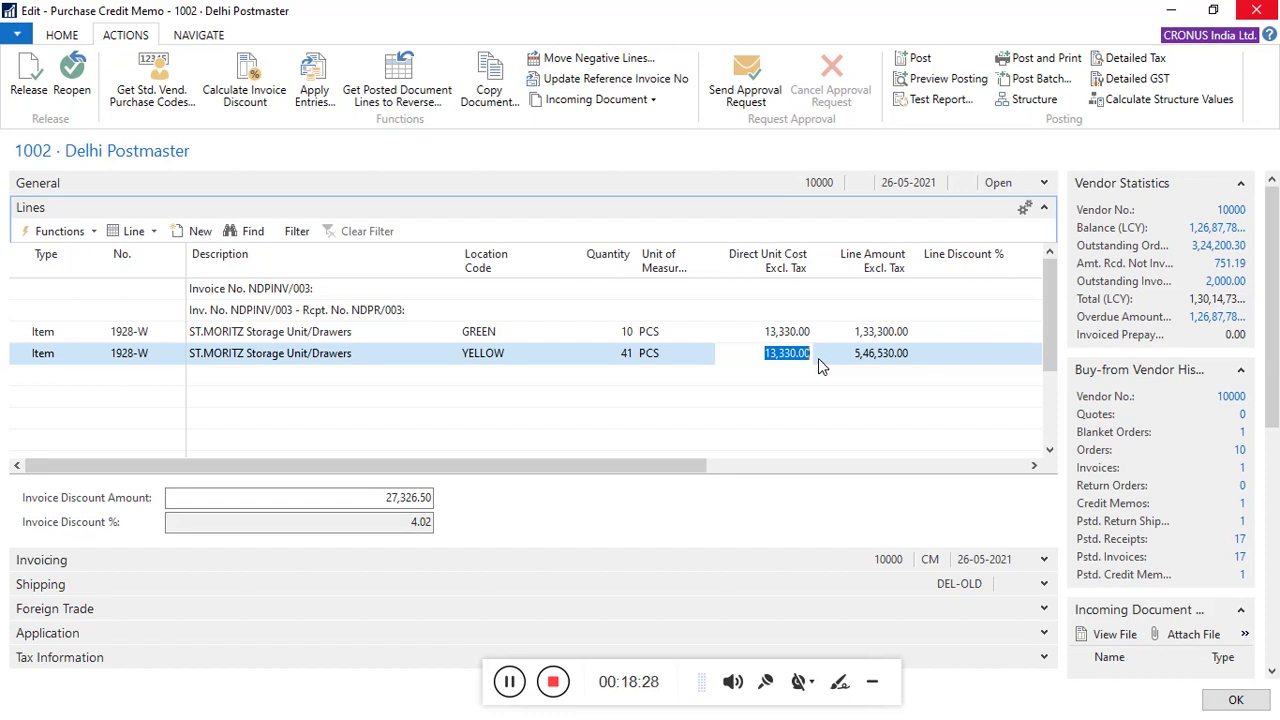
text(13,)
text(350)
click(880, 364)
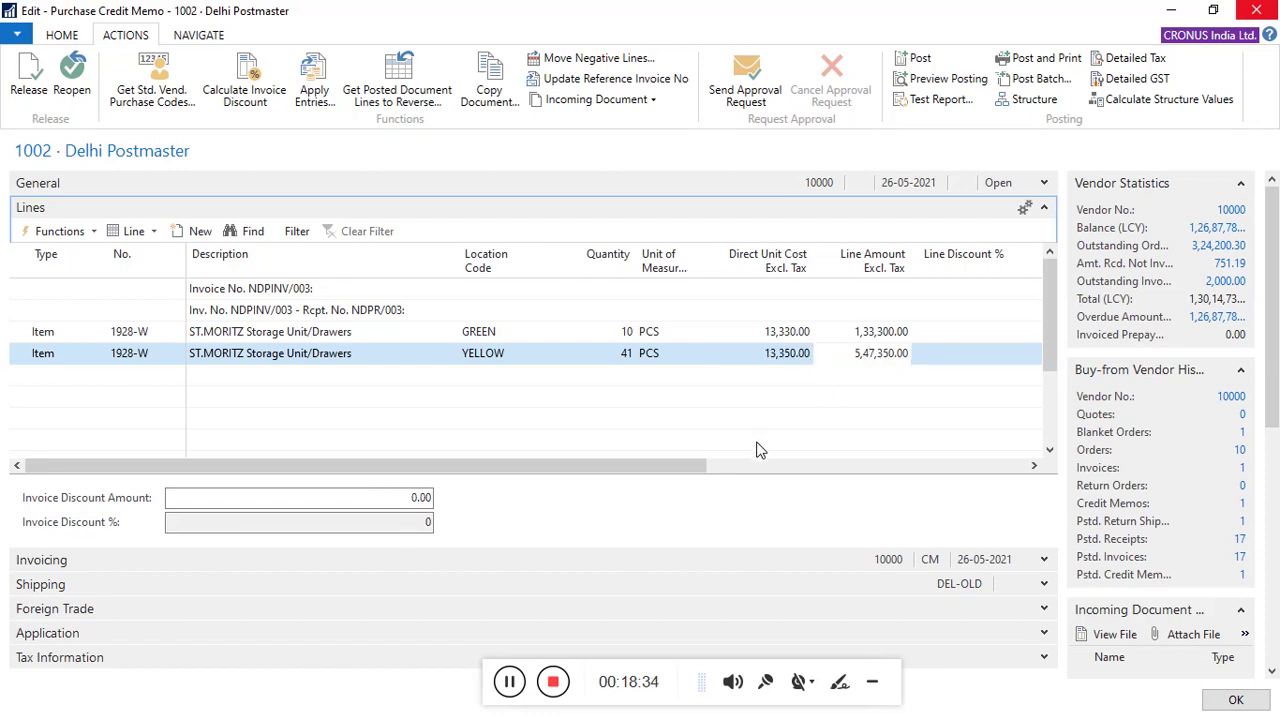
drag(689, 466, 500, 466)
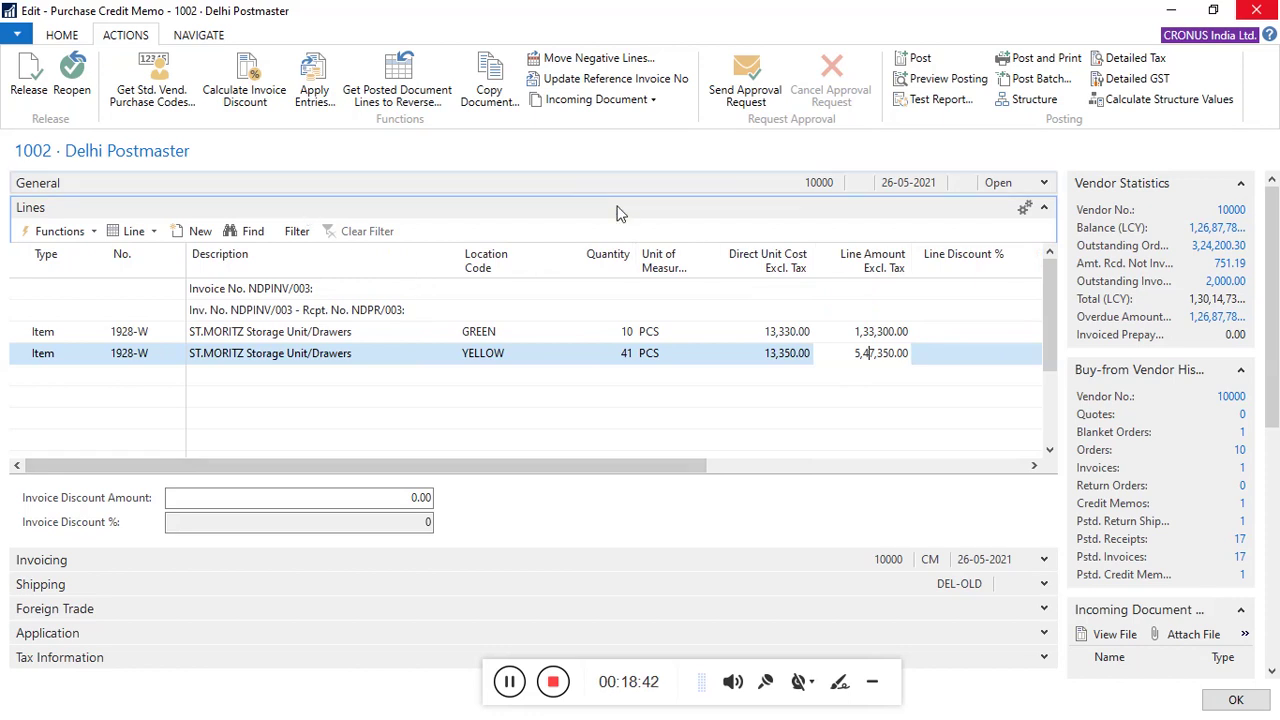
Preview the credit memo's posting, examine the accounts and amounts of its G/L entries, and close the preview.
click(948, 79)
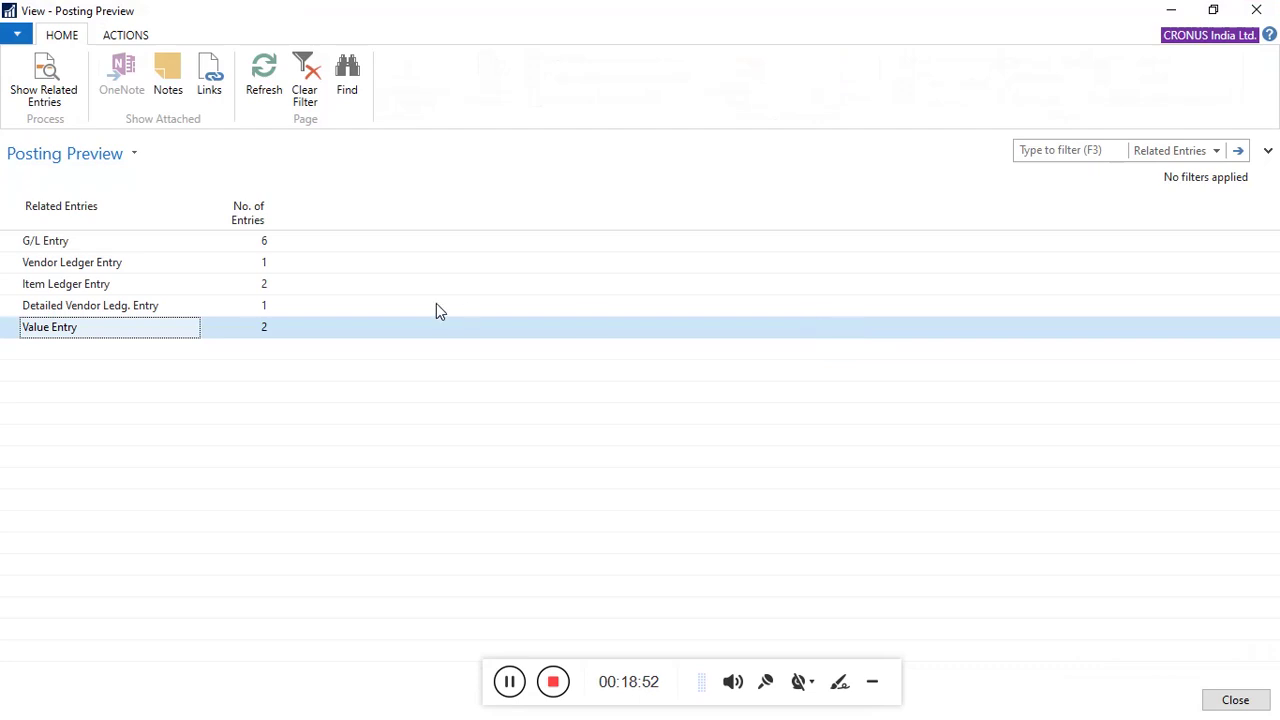
click(268, 242)
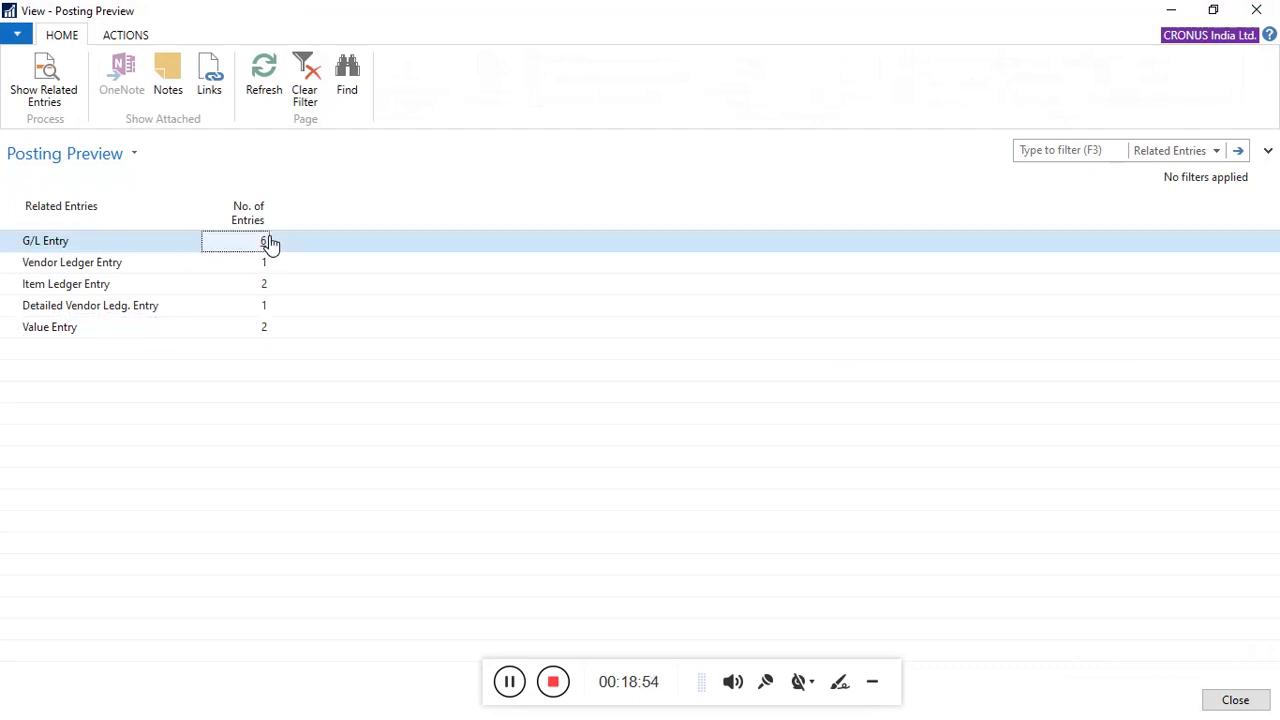
click(268, 242)
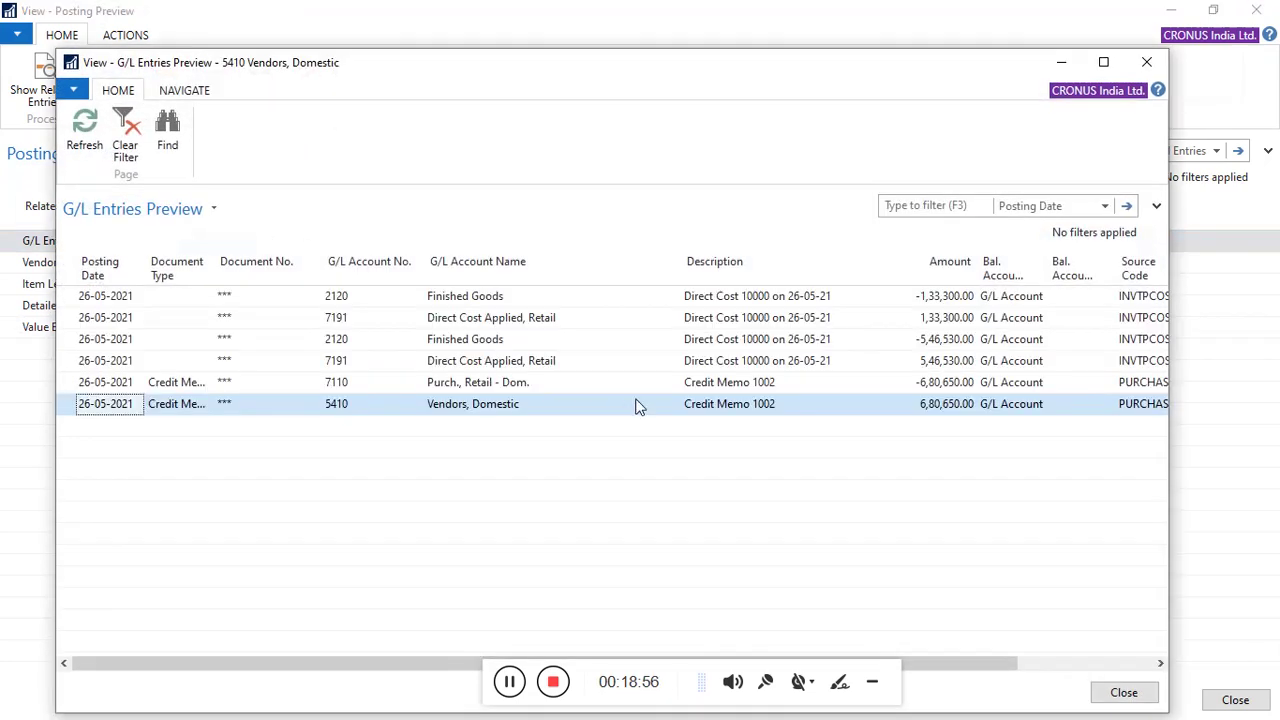
click(1040, 662)
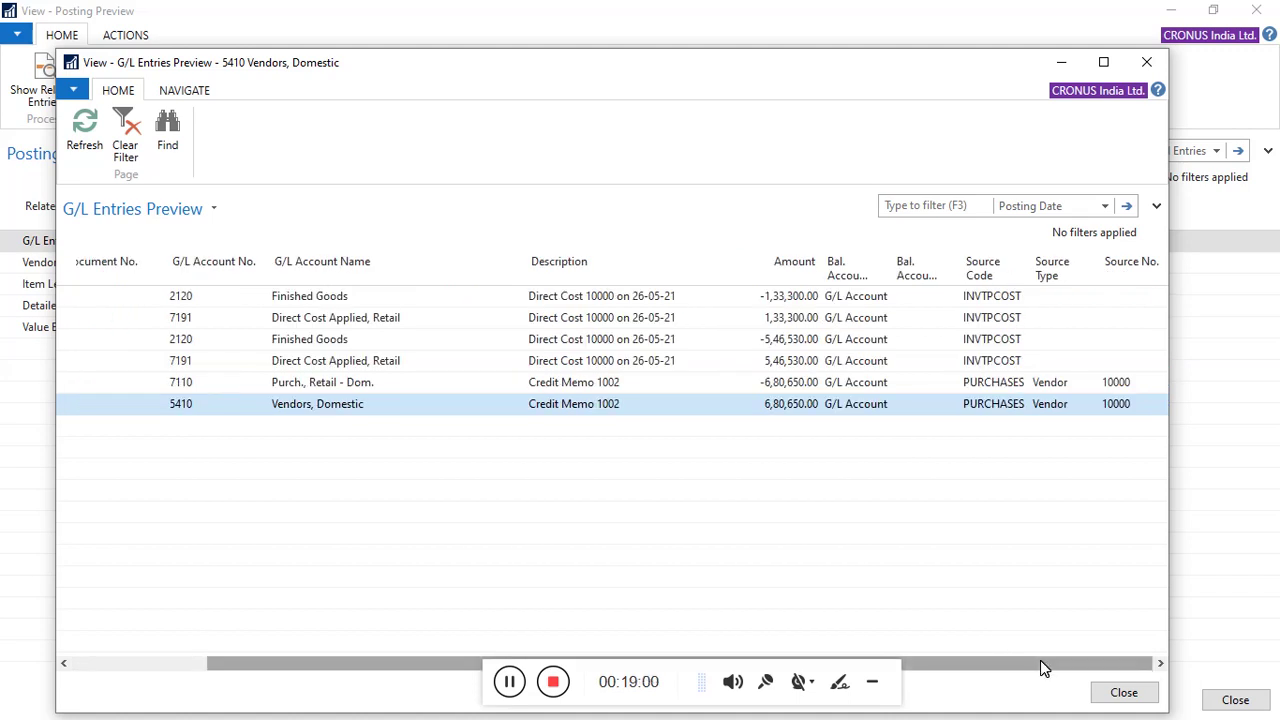
drag(1040, 662, 900, 662)
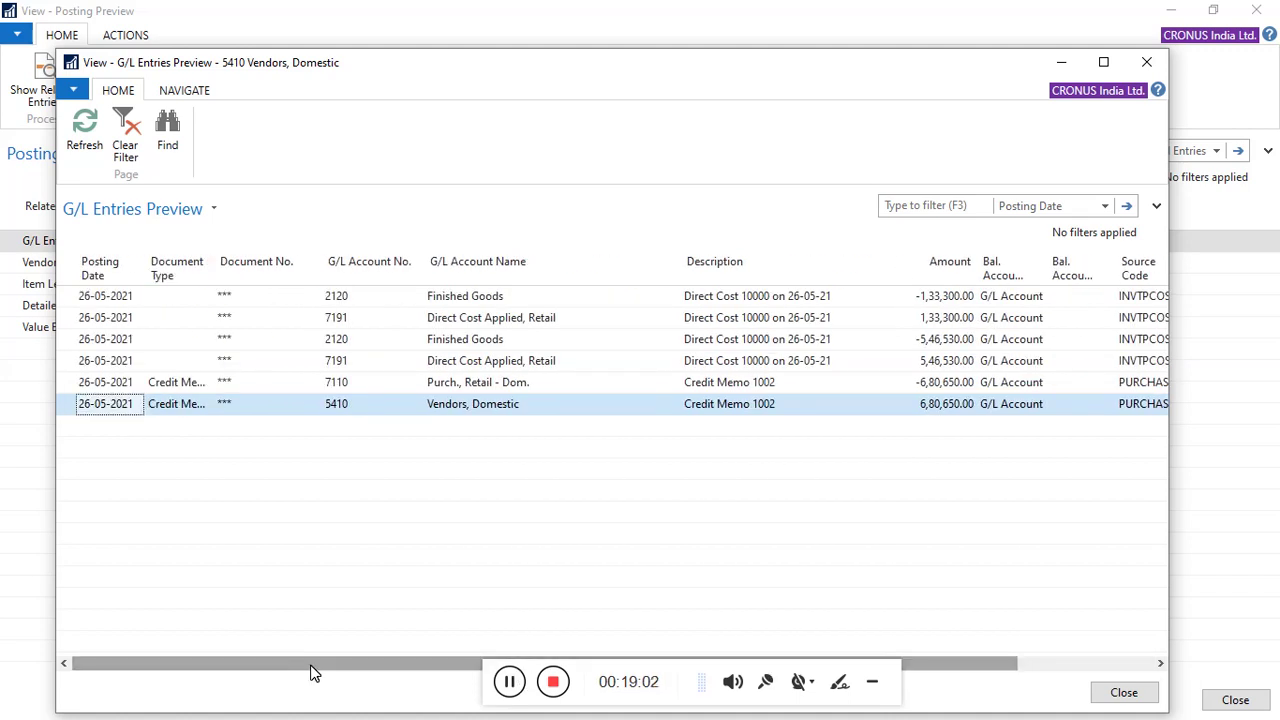
drag(310, 672, 592, 674)
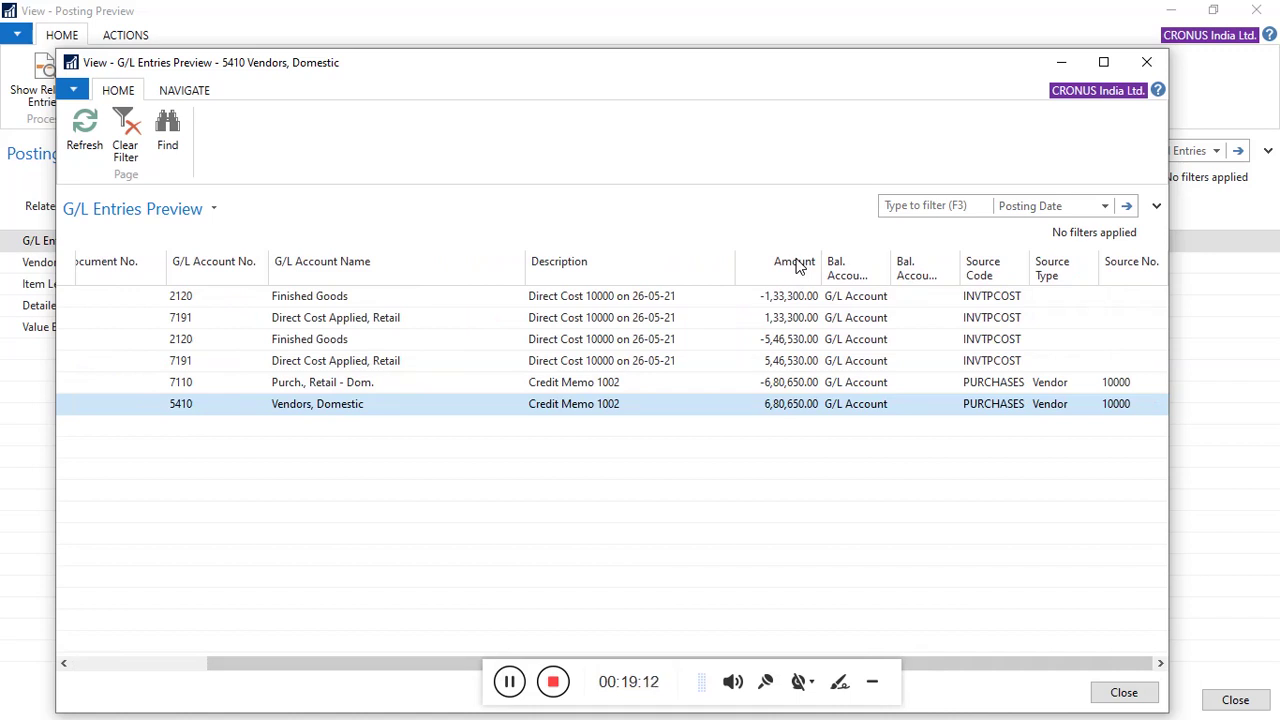
click(1146, 64)
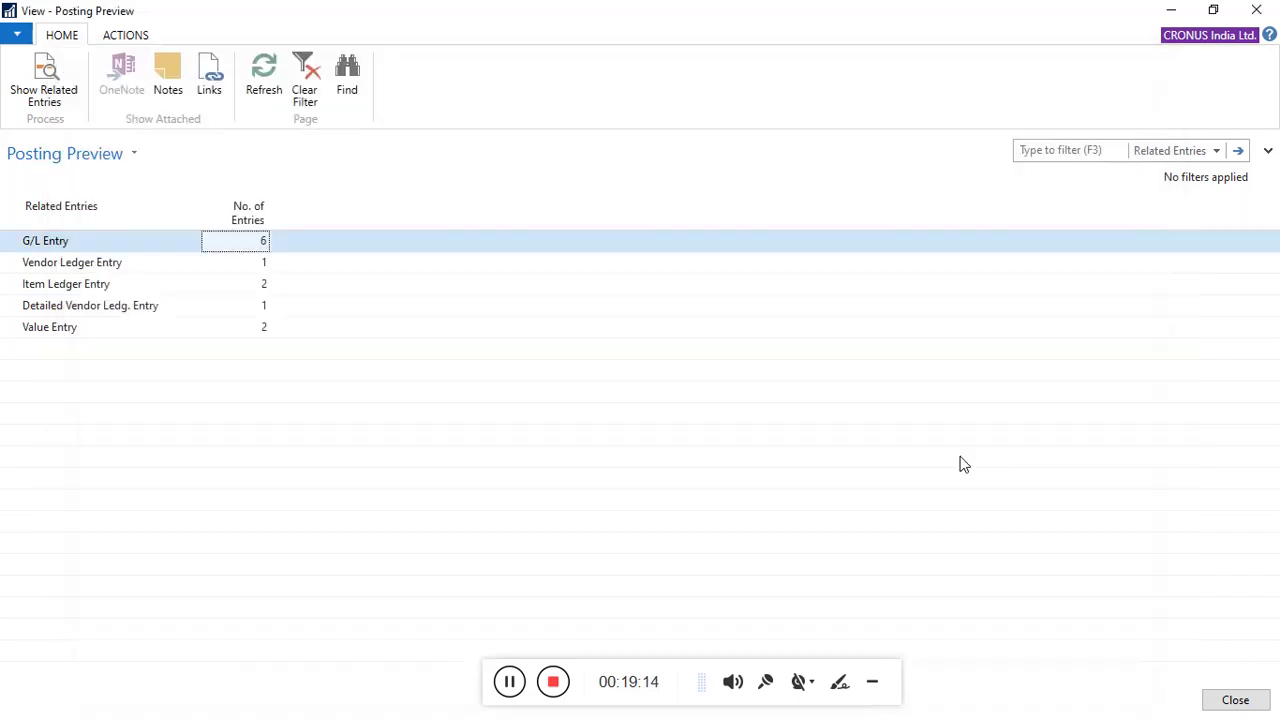
click(1230, 697)
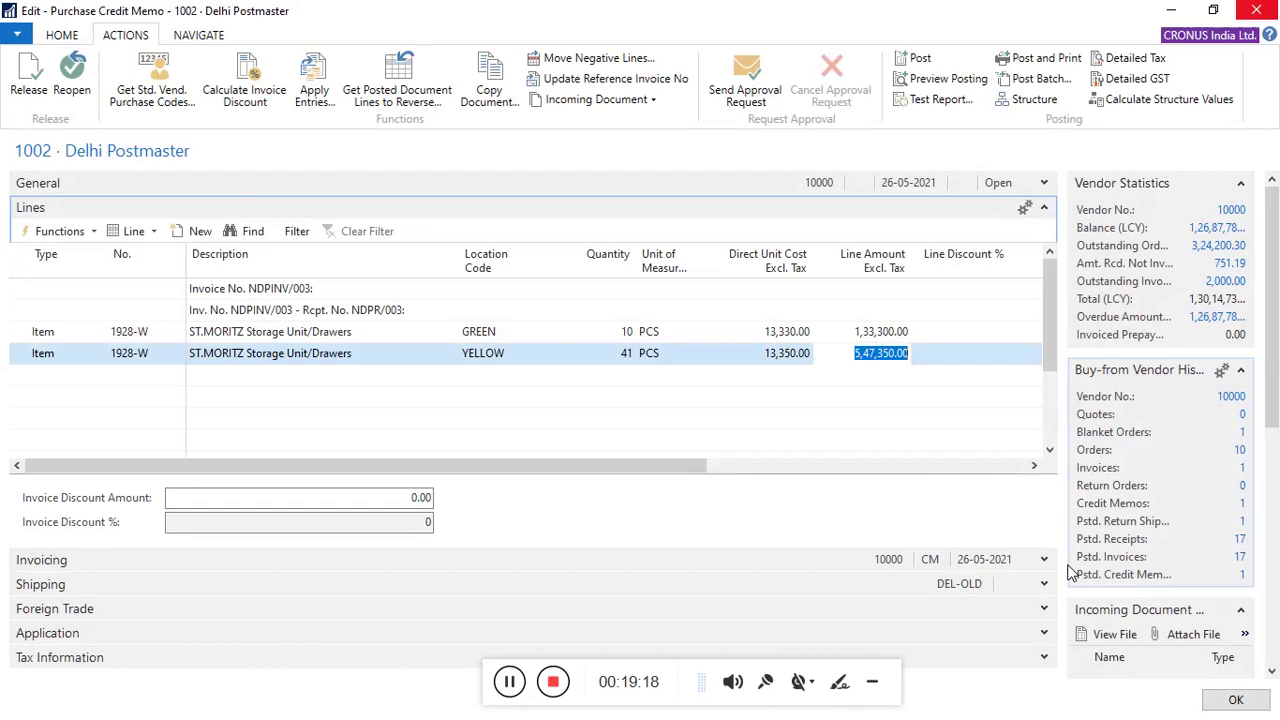
Review the lines' GST columns, and post and print the credit memo, saving the printout to the Desktop as the PDF "DEbit Note".
drag(672, 466, 1025, 480)
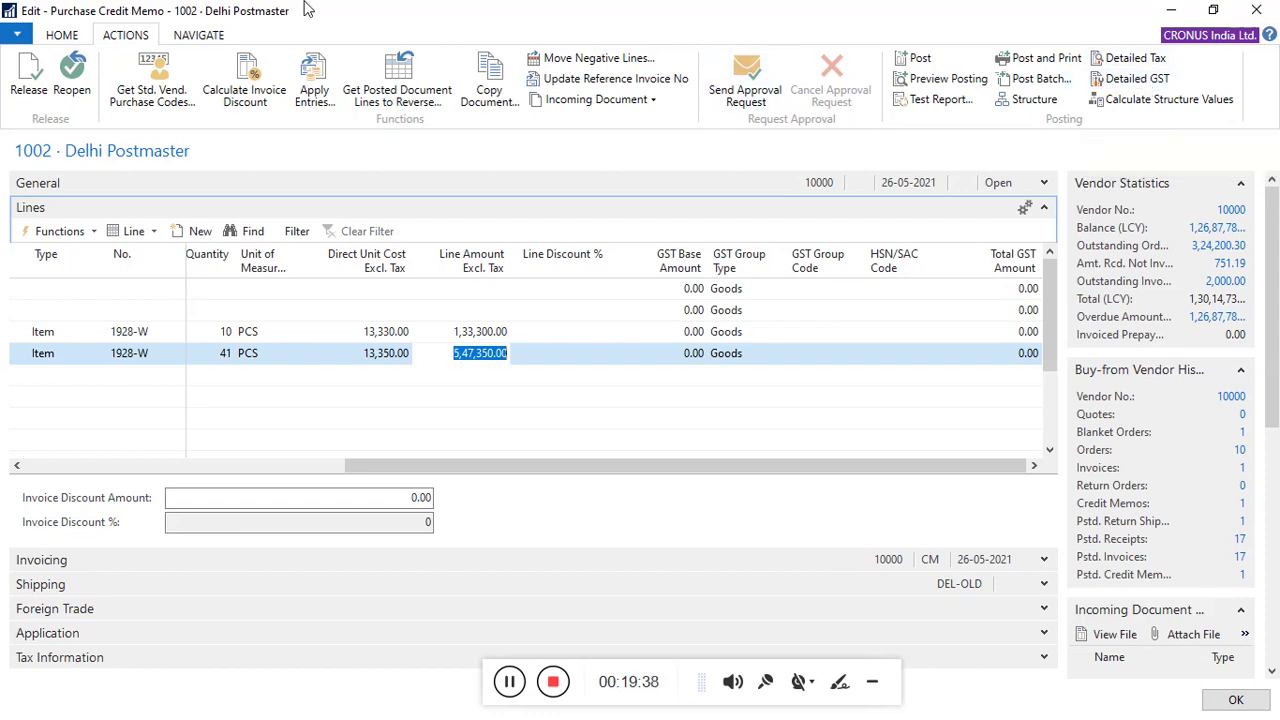
click(200, 38)
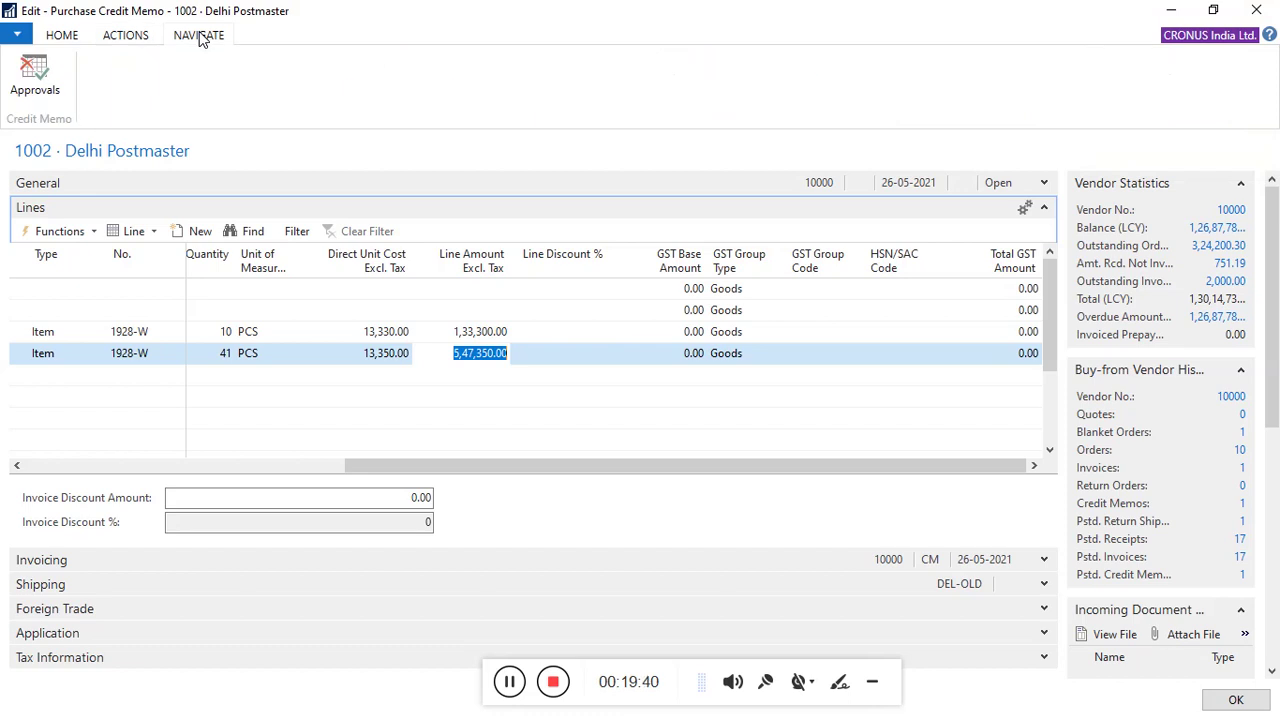
click(88, 40)
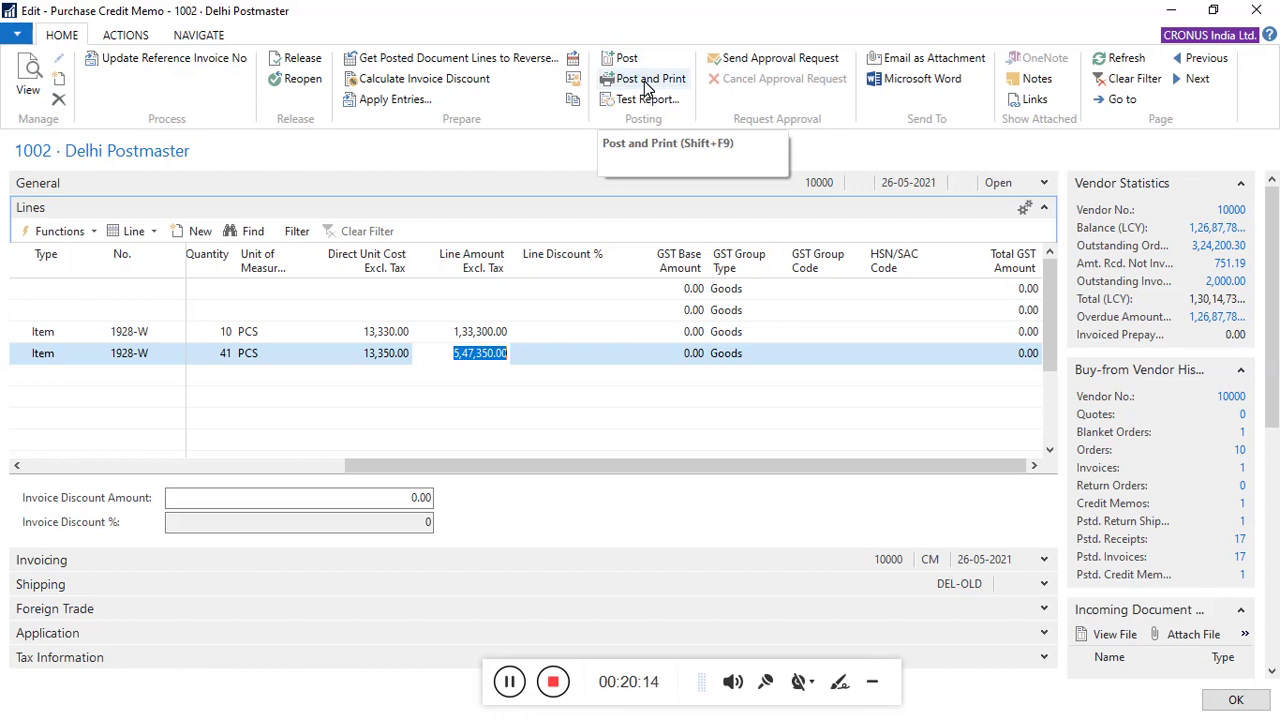
click(646, 88)
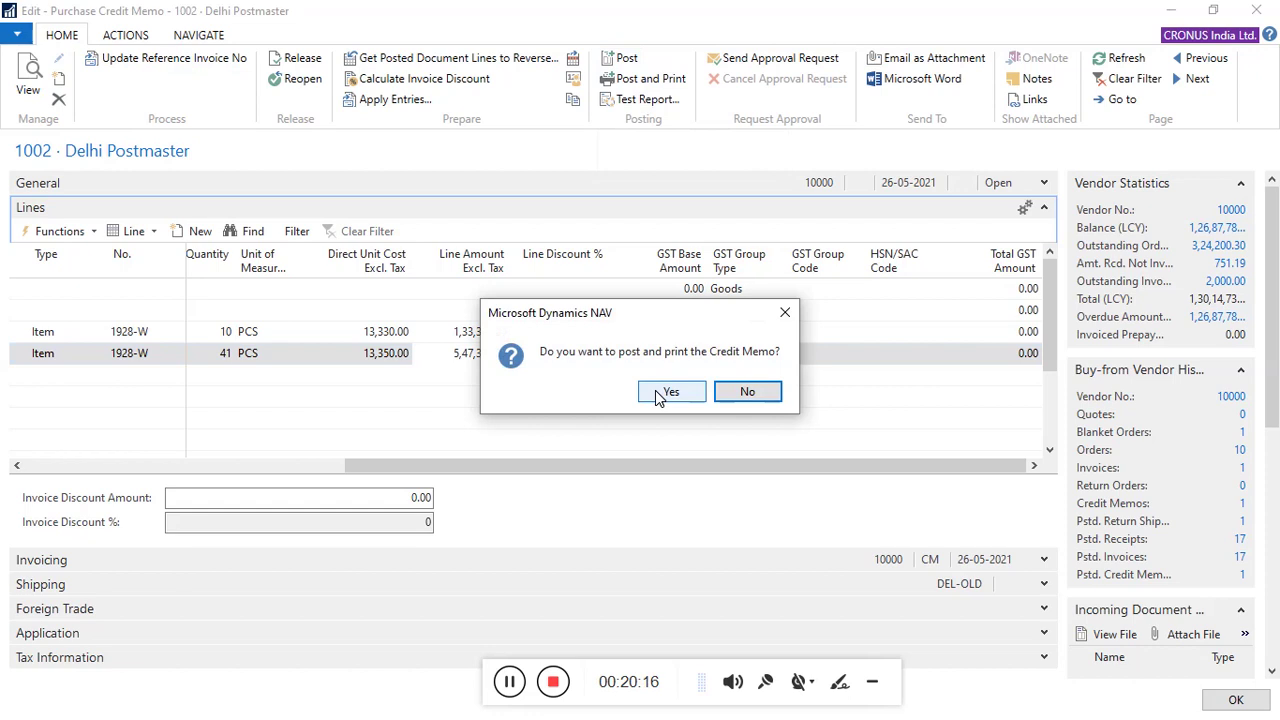
click(666, 397)
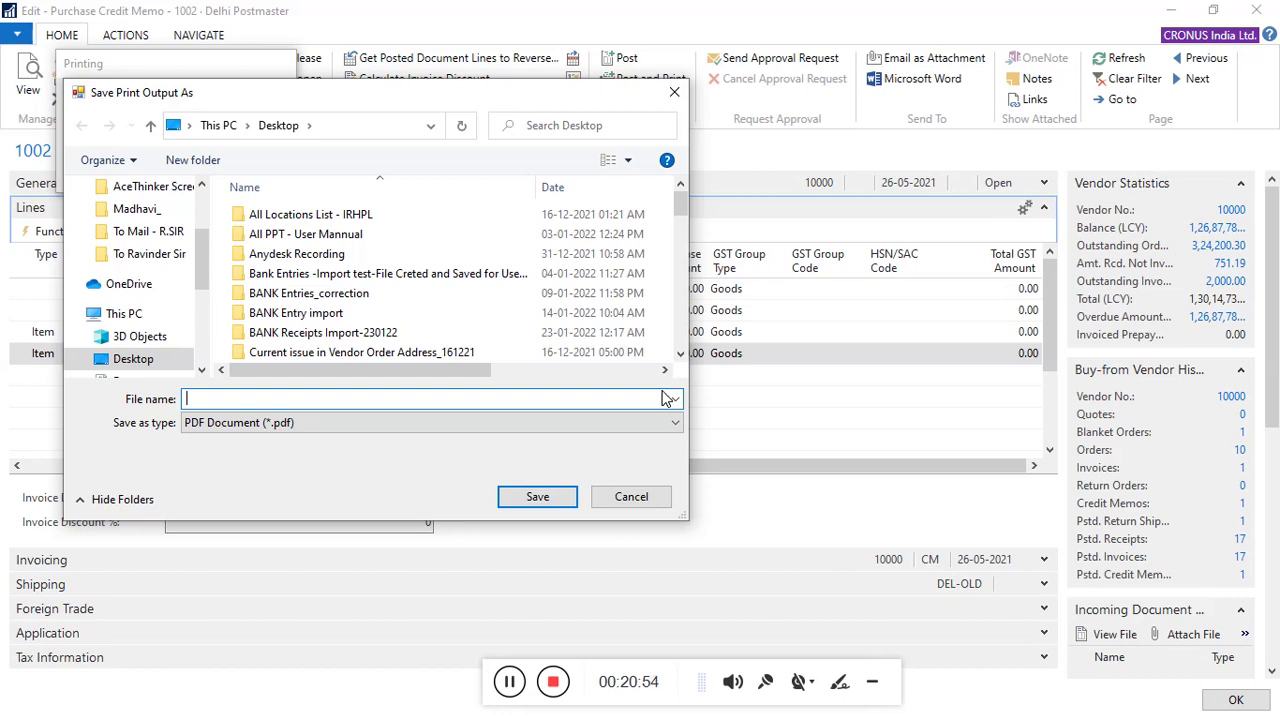
text(D)
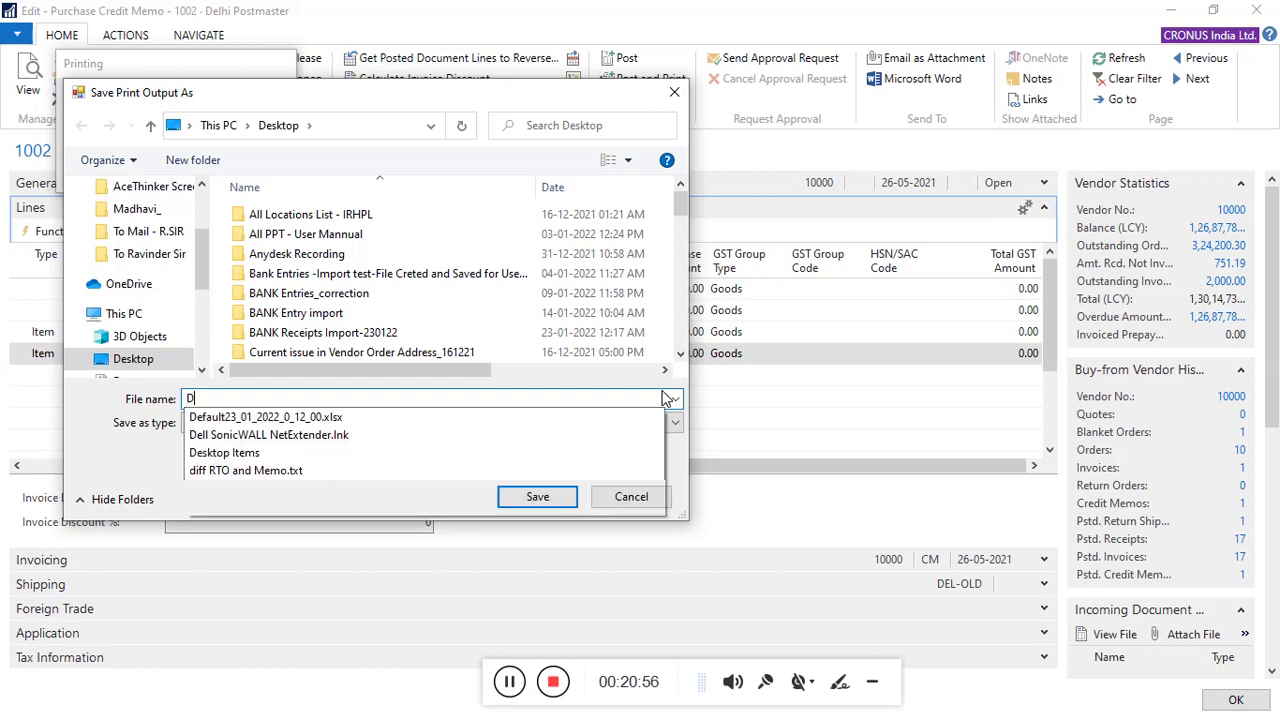
text(Ebit Note)
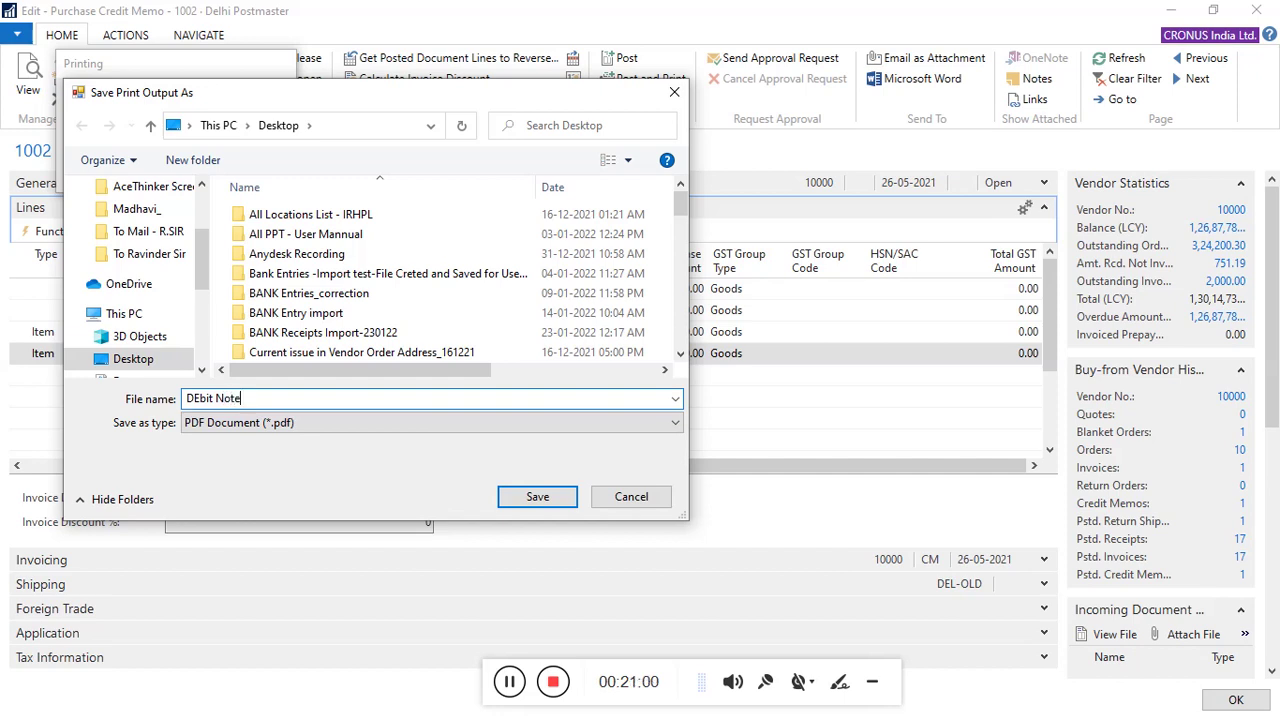
click(564, 494)
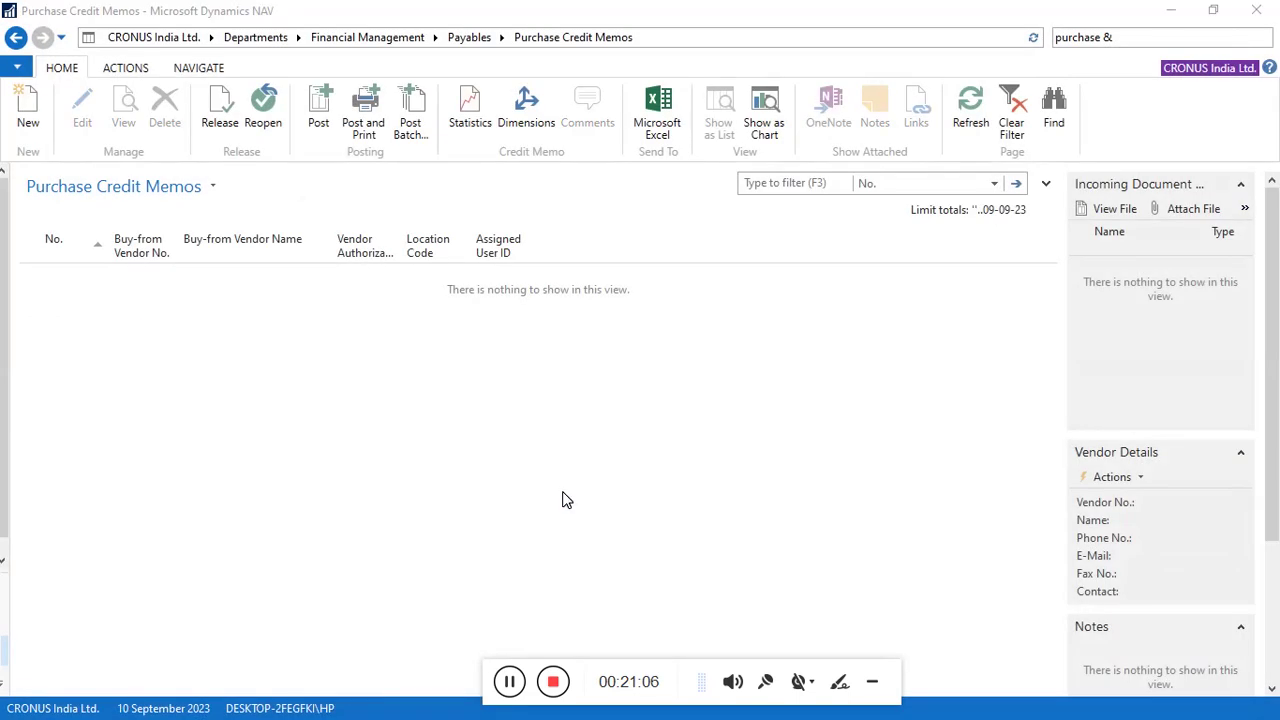
Search the pages for "posted purchase credit me" and open the Posted Purchase Credit Memos list under Financial Management/Payables/History.
click(1126, 42)
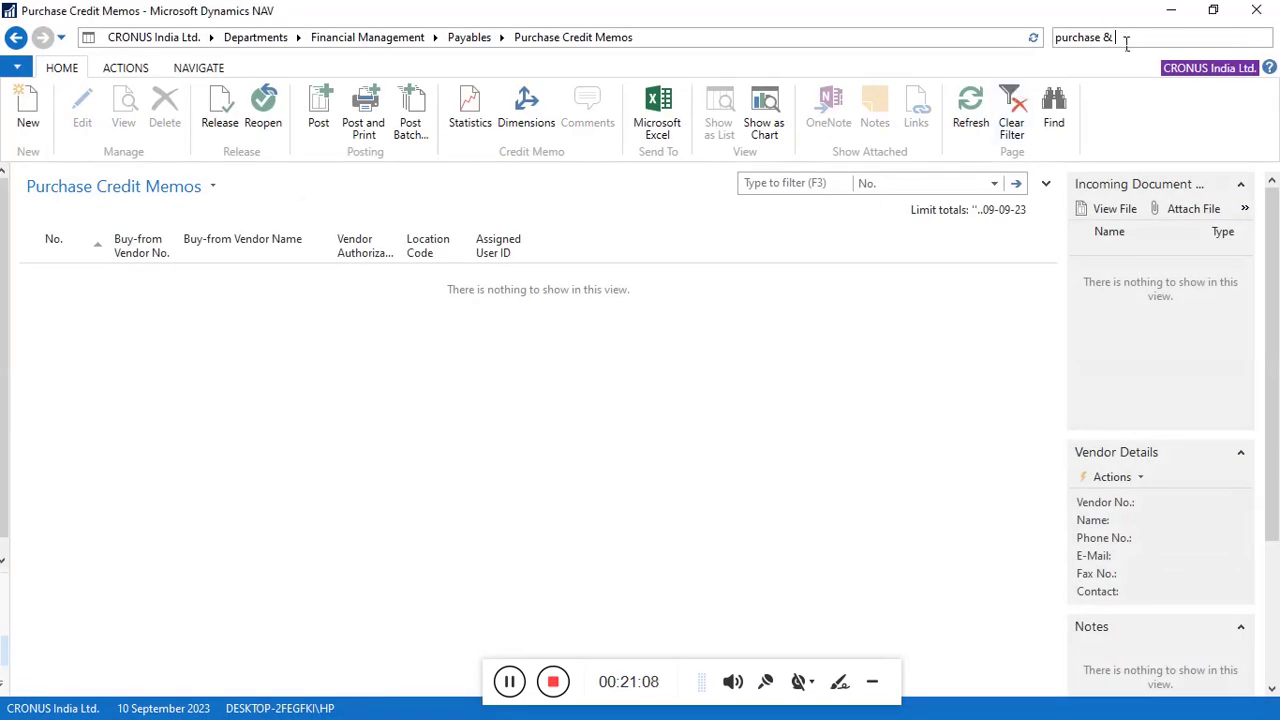
key(ctrl+a)
text(posted)
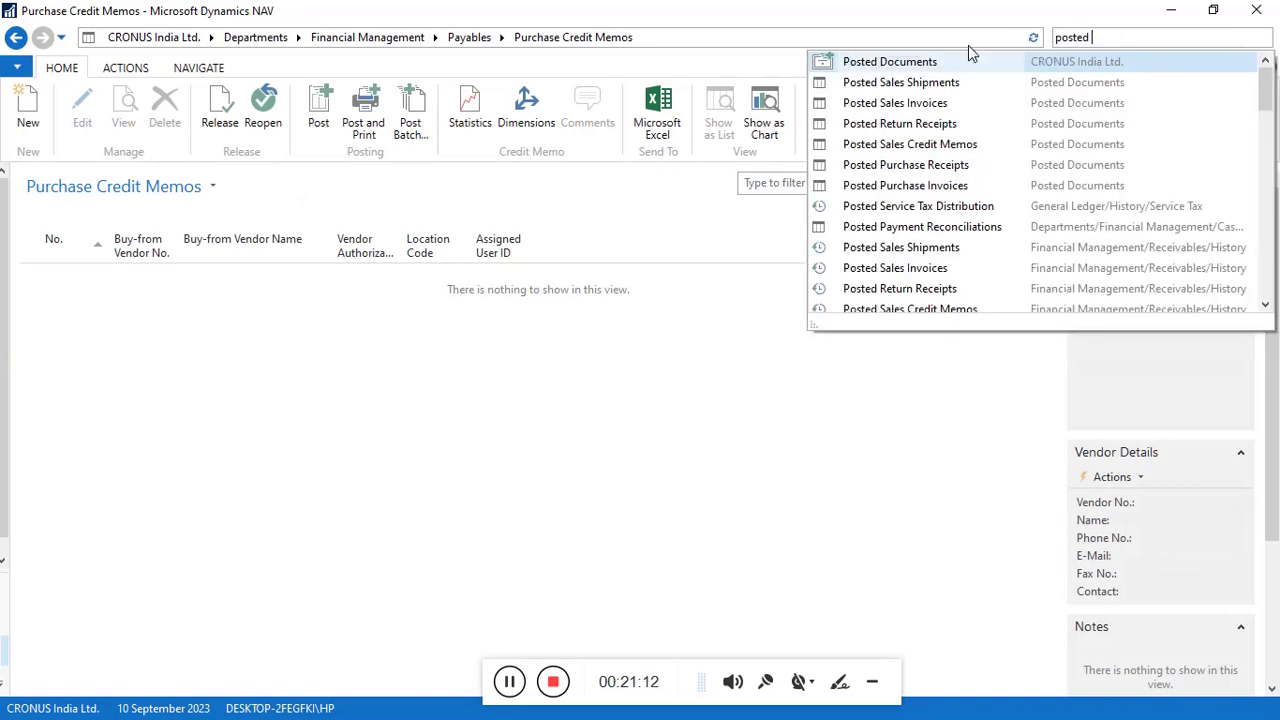
text( purchase c)
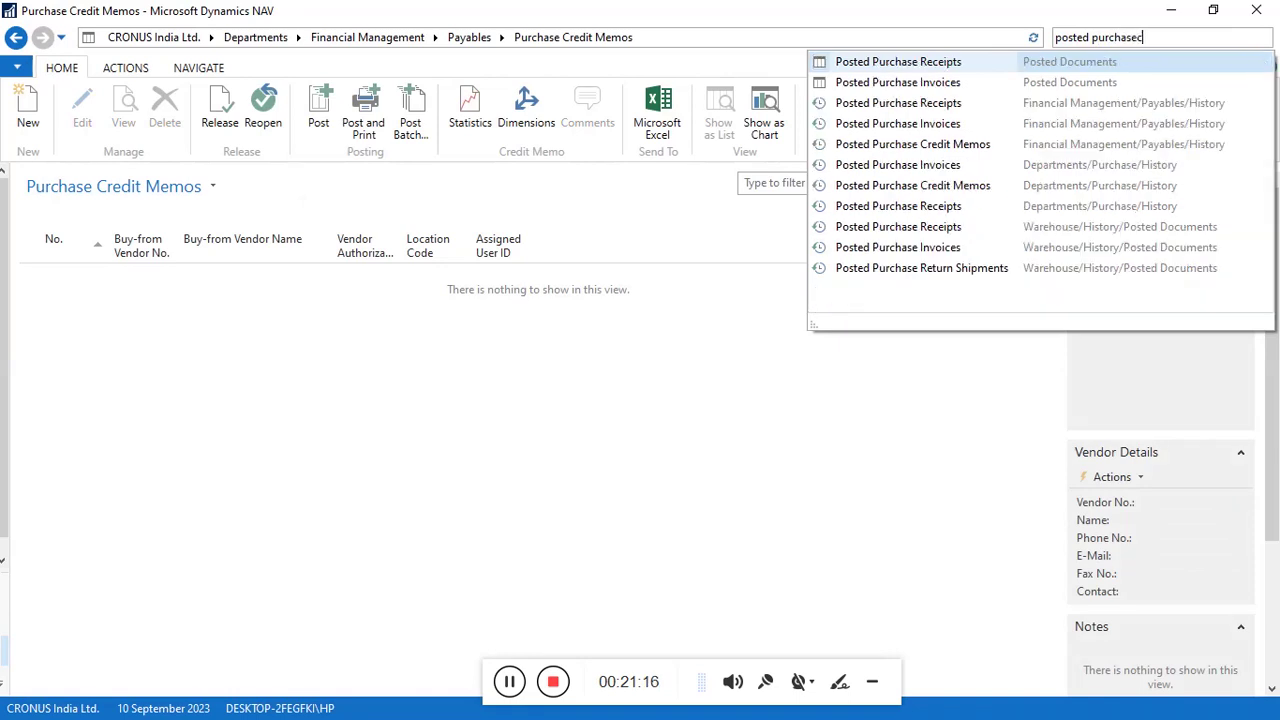
text(redit me)
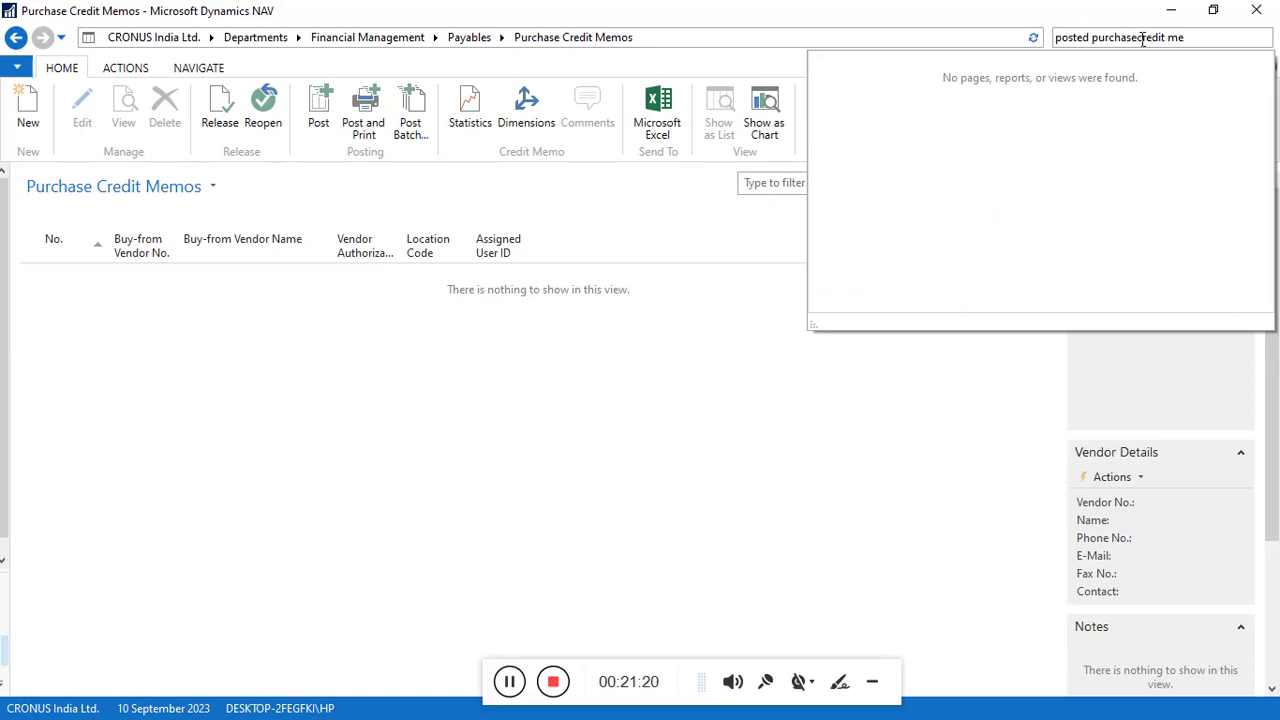
click(1140, 38)
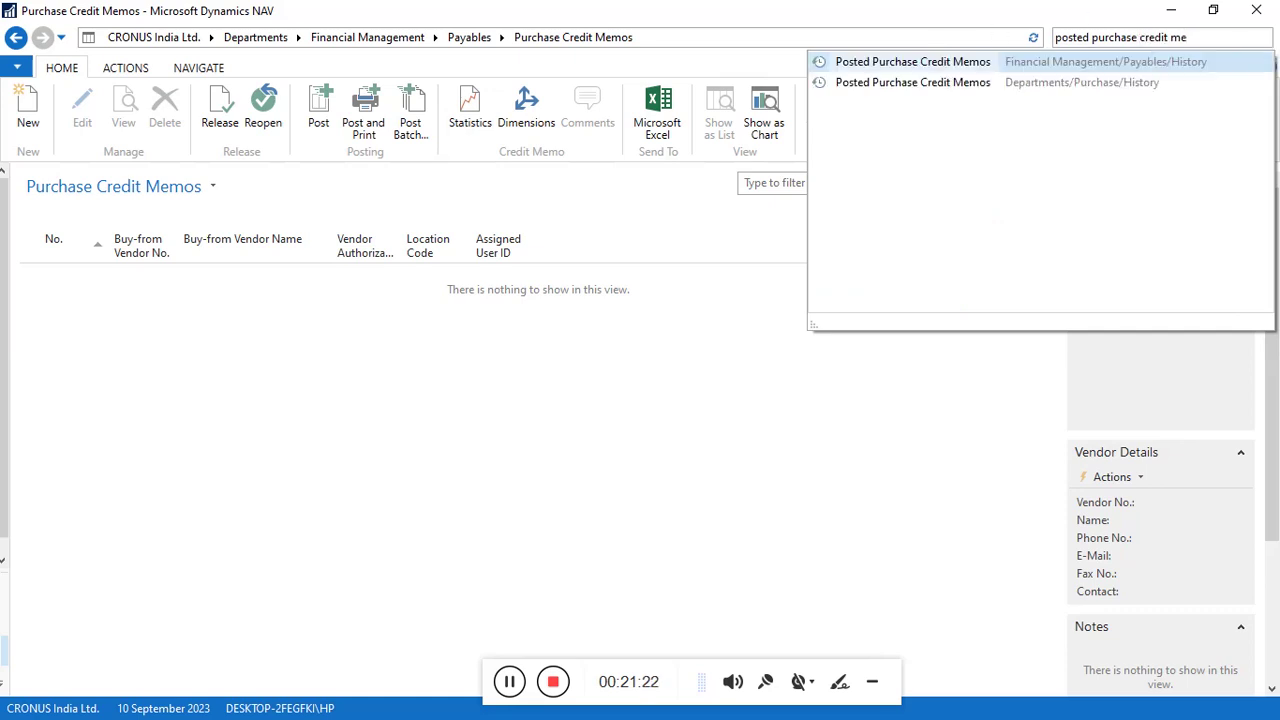
click(987, 68)
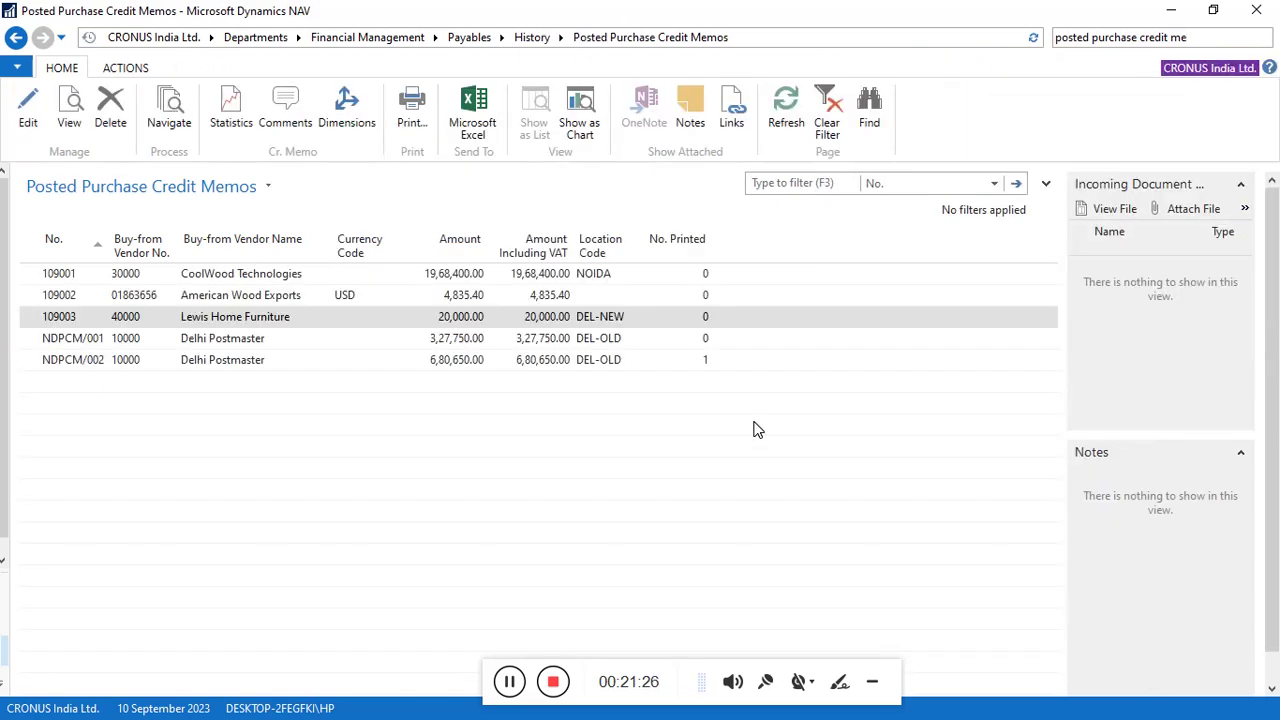
Filter the posted purchase credit memos by Posting Date, using the date shorthand "t".
click(267, 188)
click(180, 233)
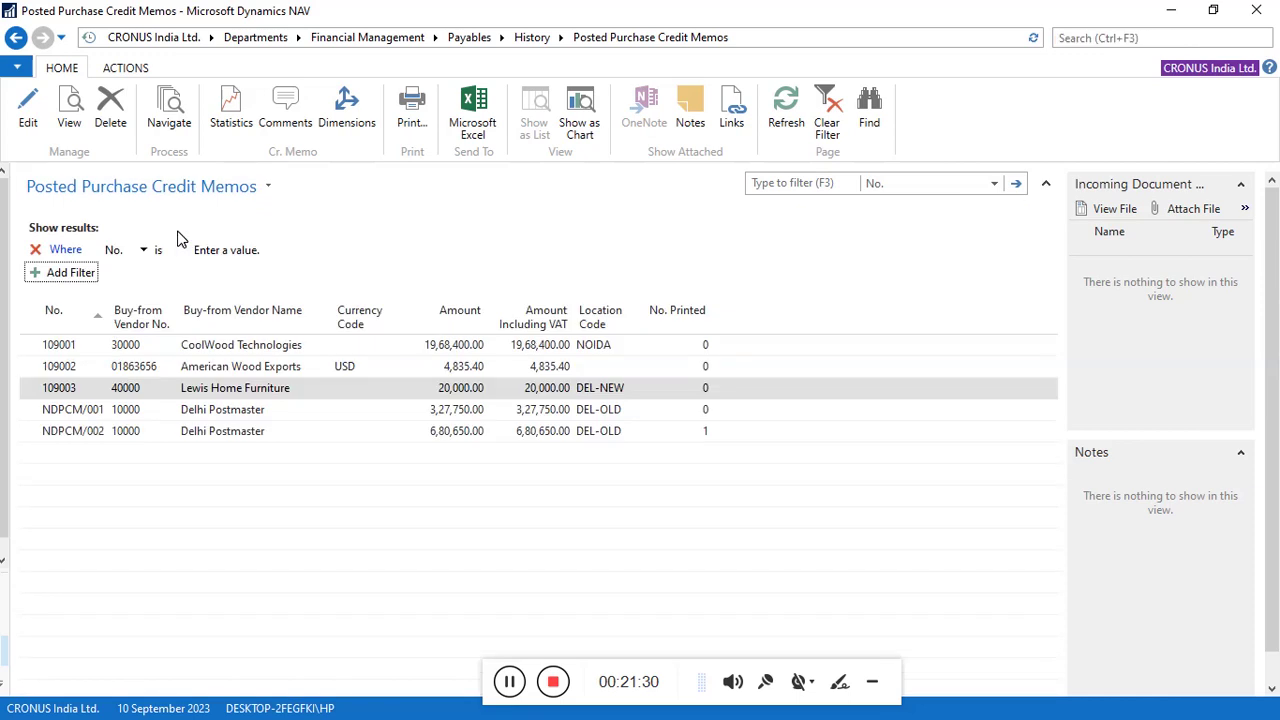
click(146, 250)
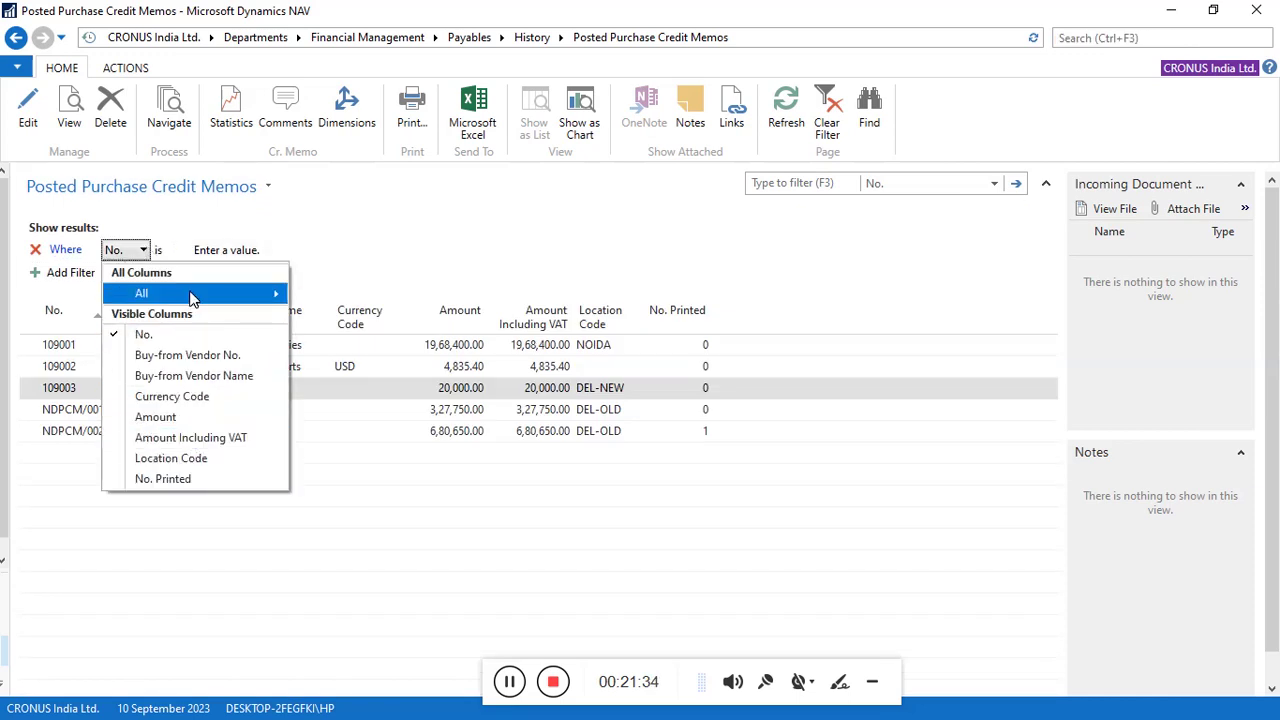
mouse_move(192, 294)
scroll(358, 302, down, 13)
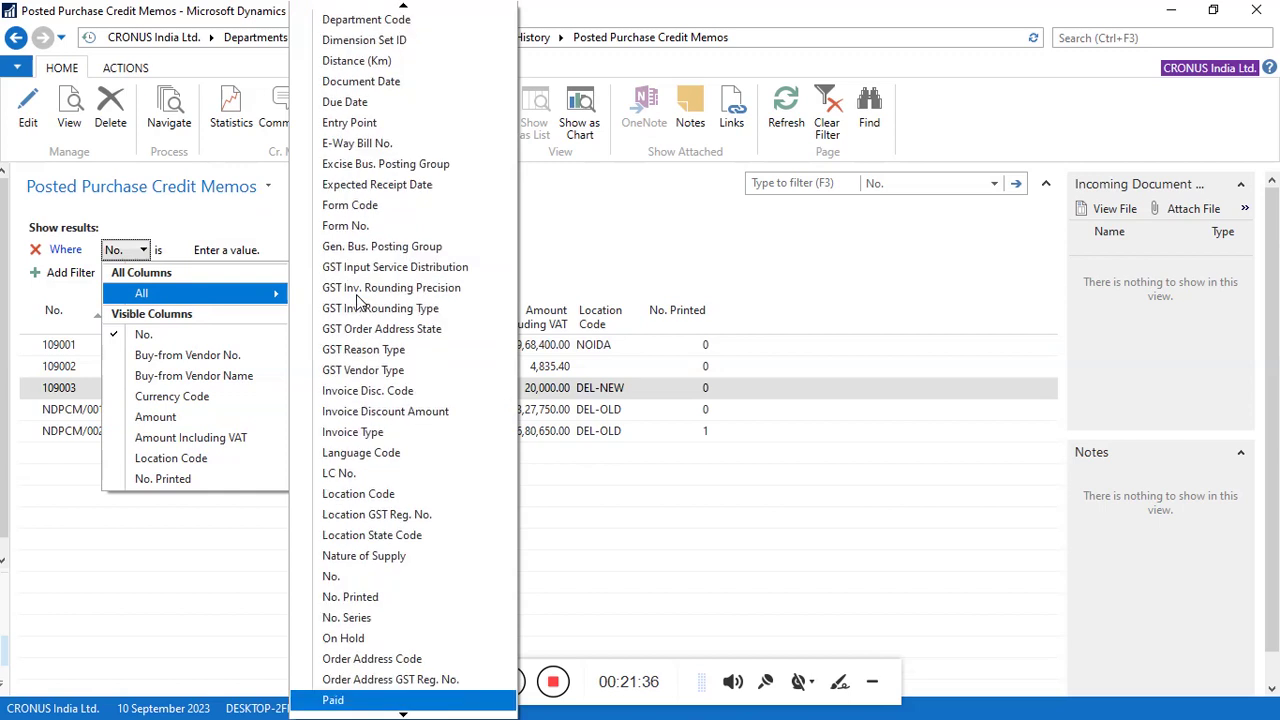
scroll(358, 302, down, 5)
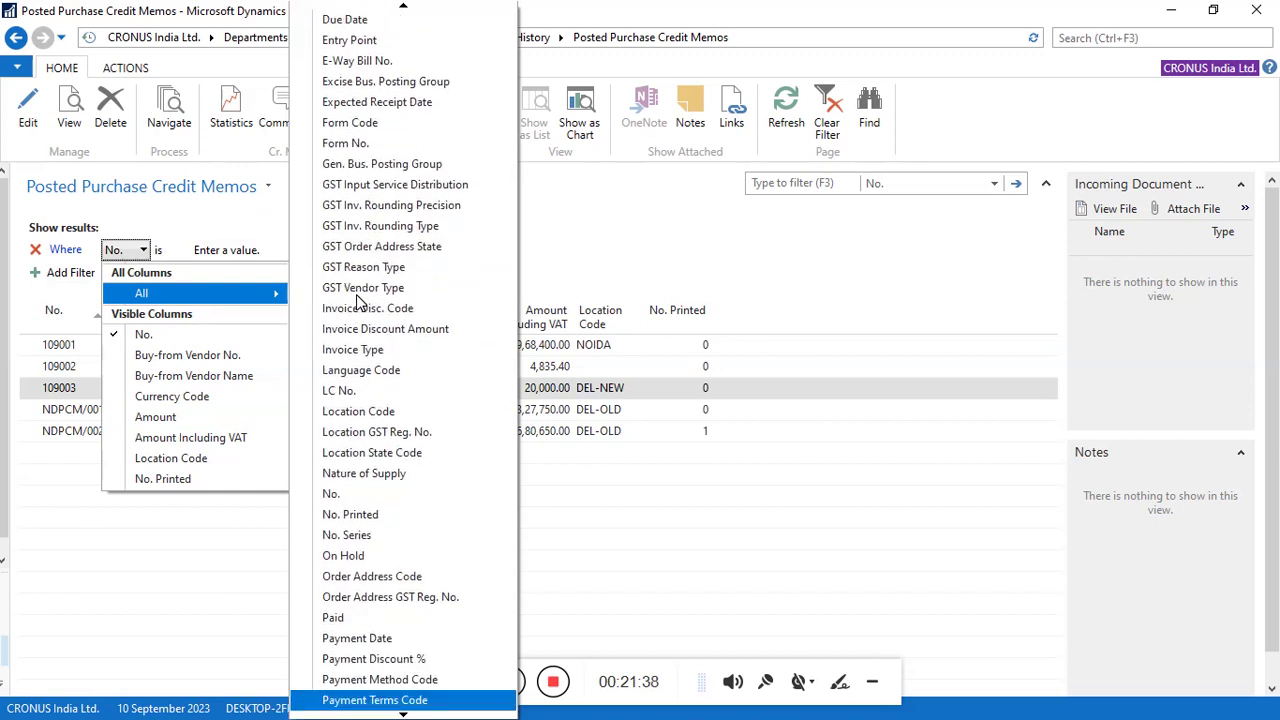
scroll(358, 302, down, 4)
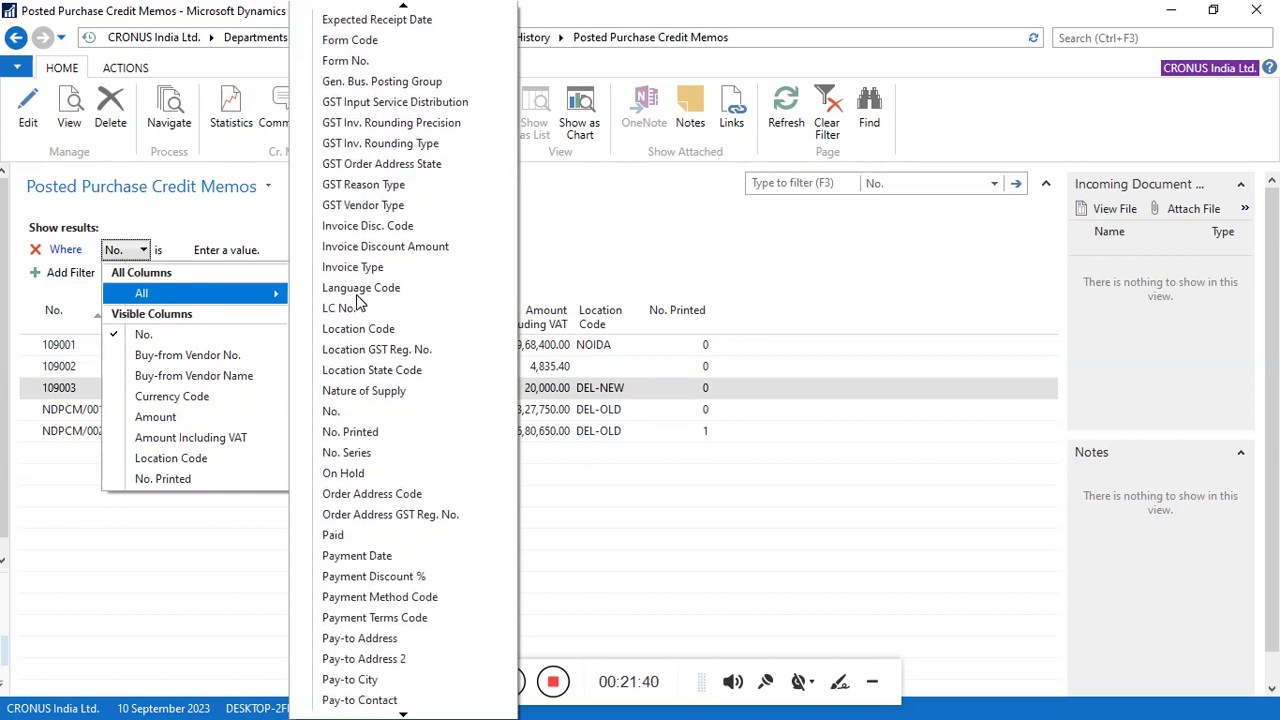
scroll(358, 302, down, 5)
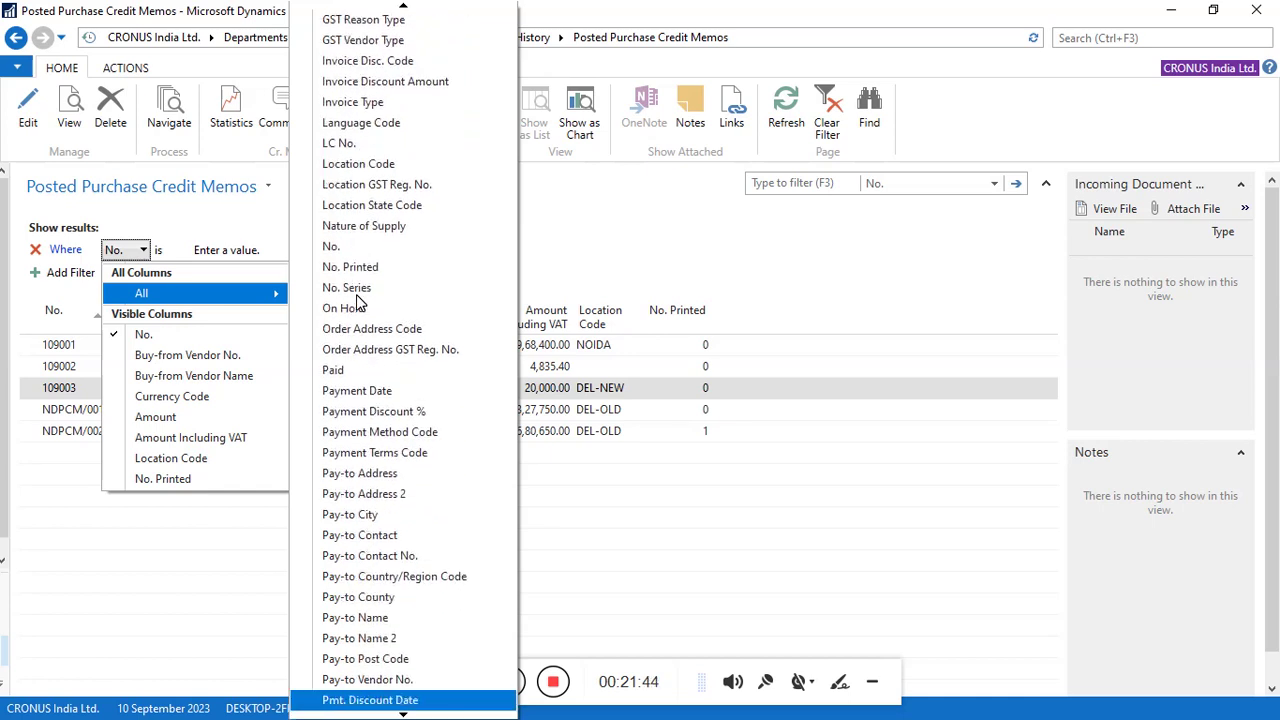
scroll(358, 302, down, 1)
scroll(358, 302, down, 3)
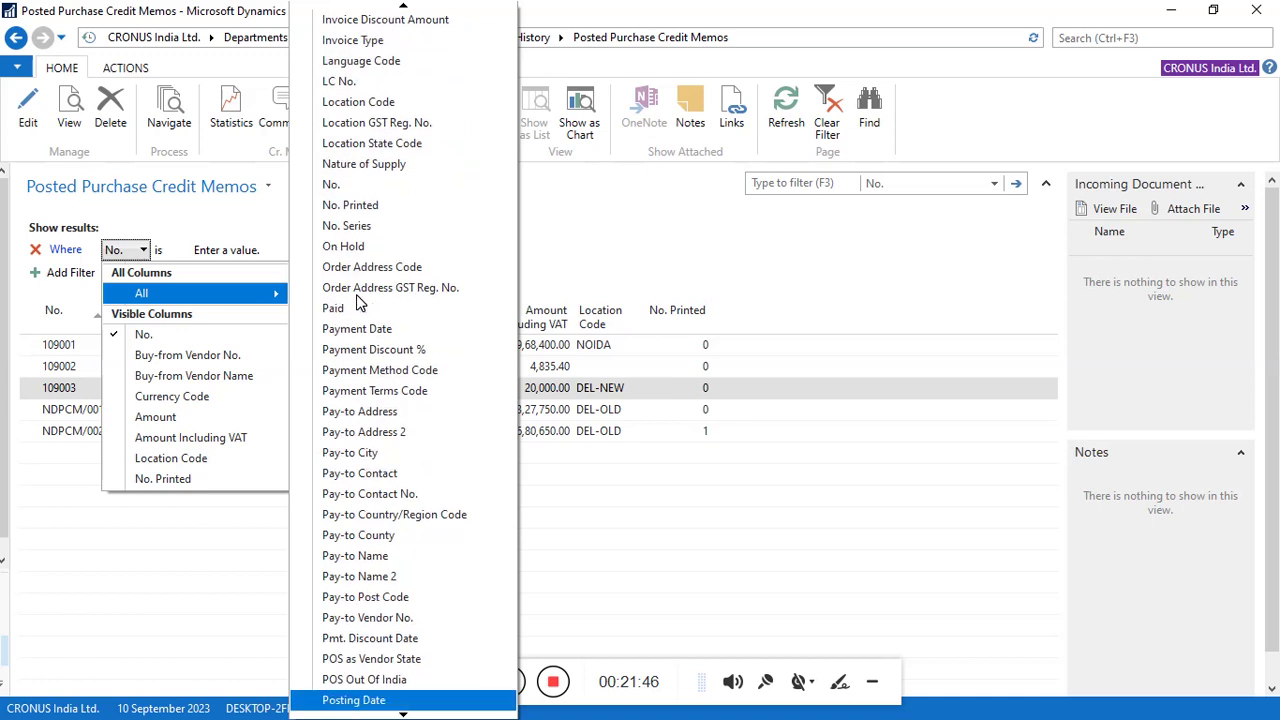
scroll(358, 302, down, 1)
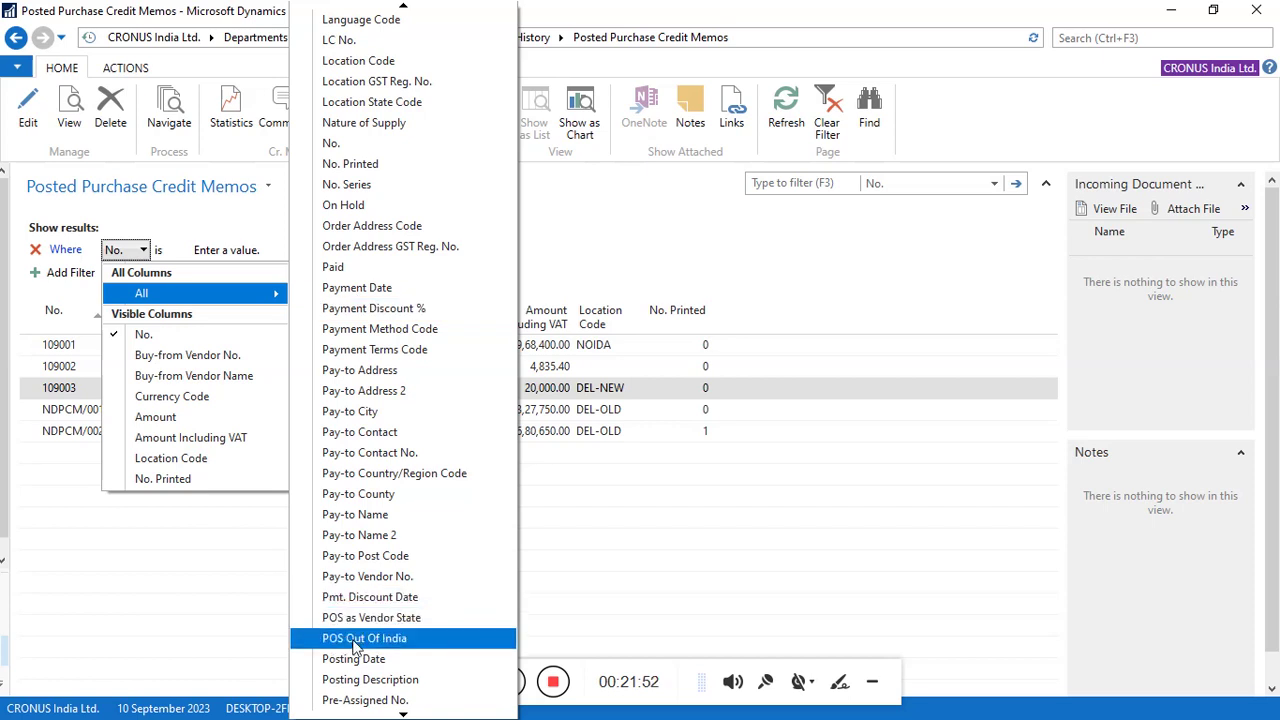
click(353, 659)
click(286, 257)
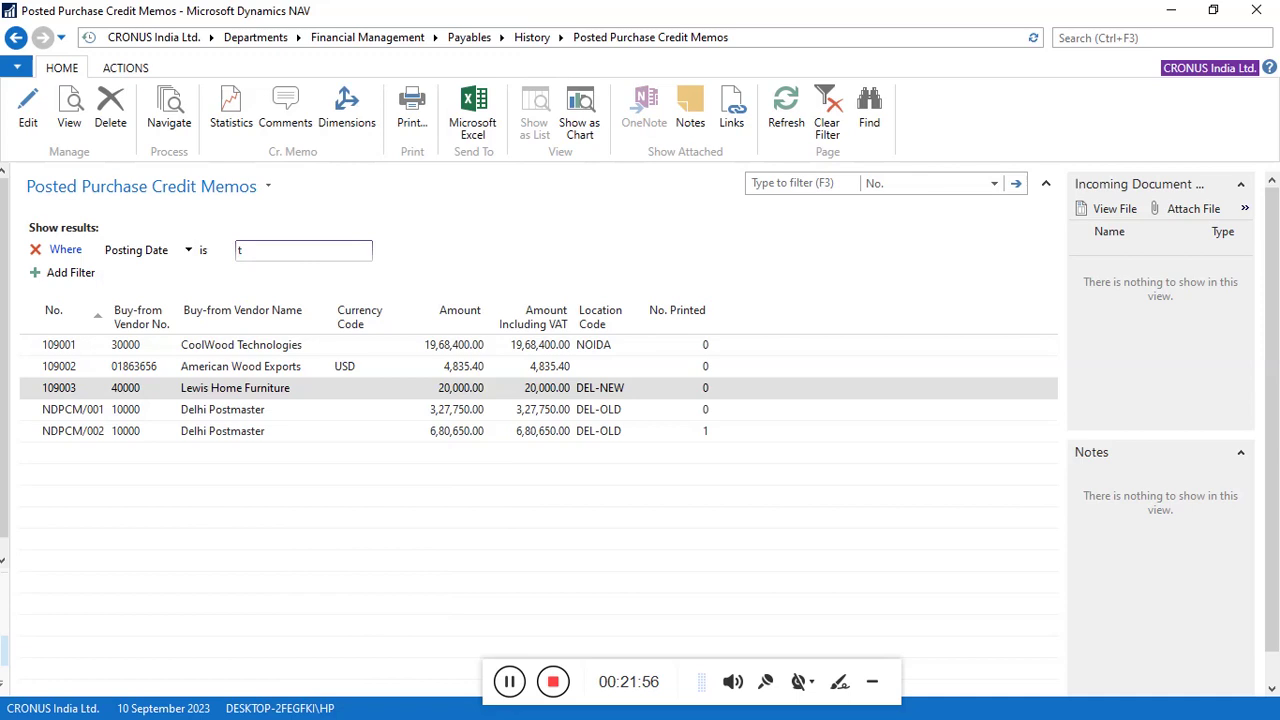
text(t)
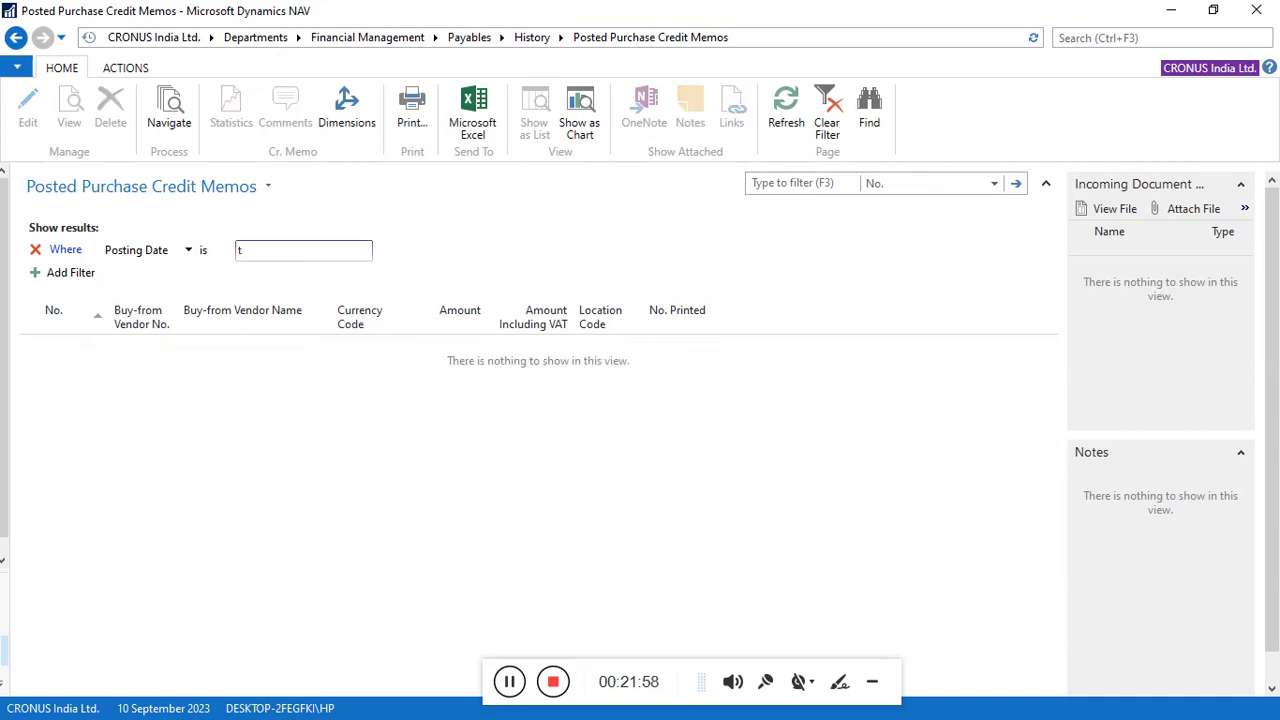
click(773, 189)
Try the posting date 24-01-22 as the filter, check the quick filter's column choices, and remove the Posting Date filter.
click(255, 258)
text(240122)
click(774, 188)
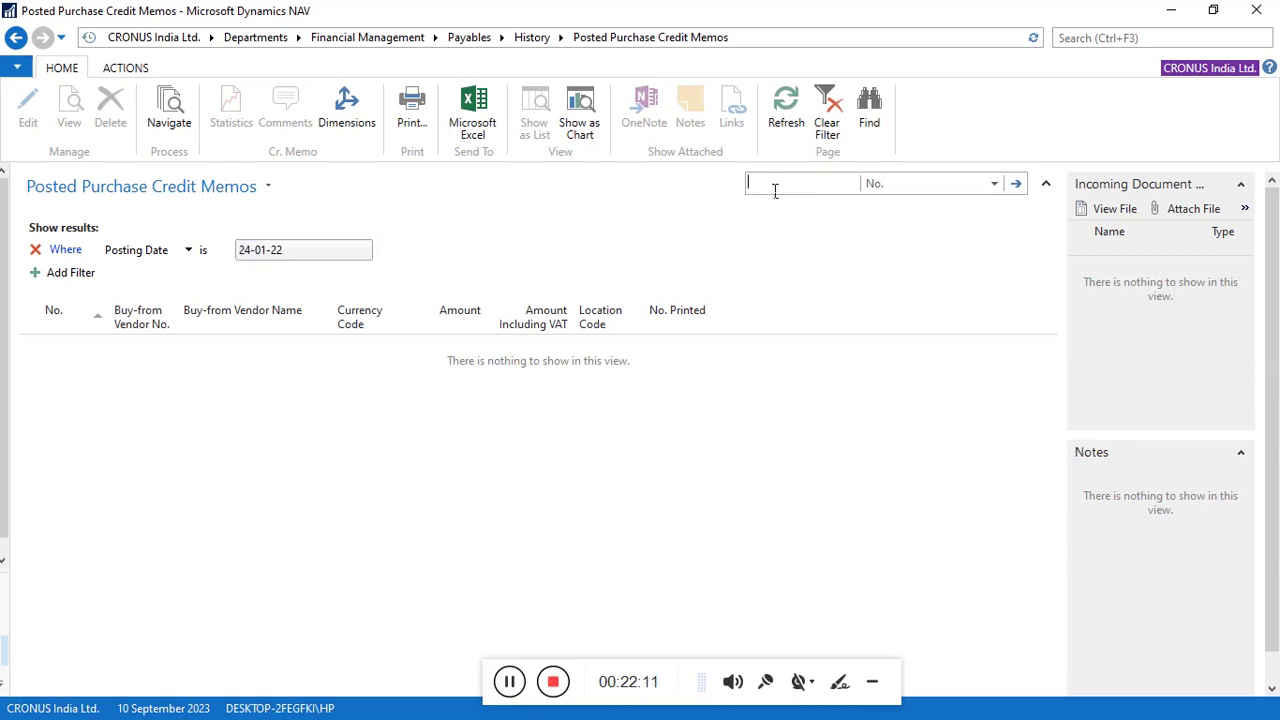
click(911, 194)
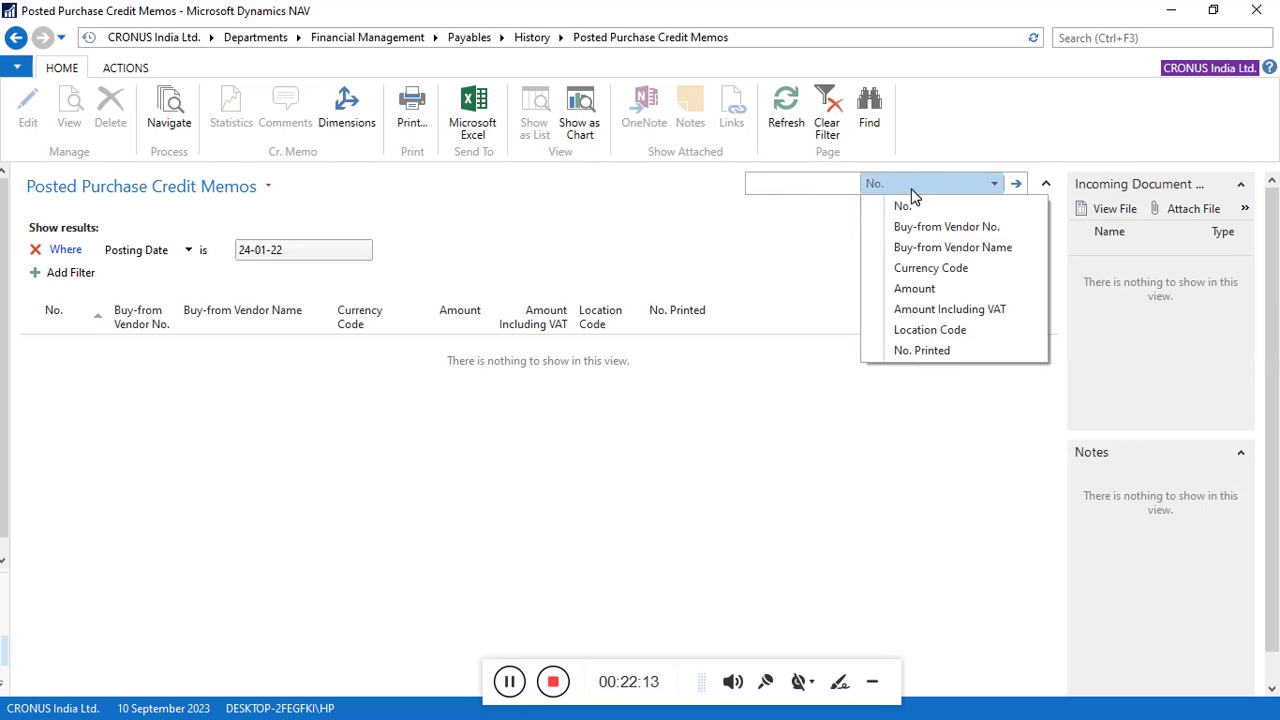
click(686, 252)
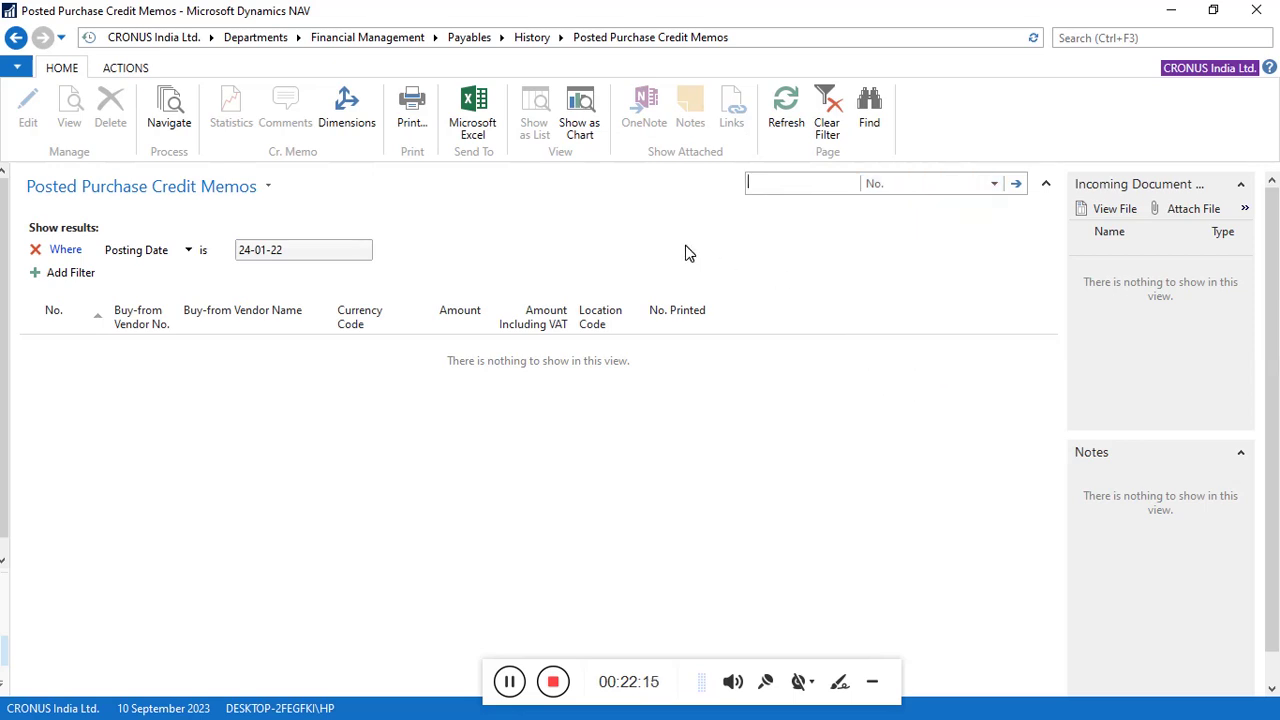
click(36, 251)
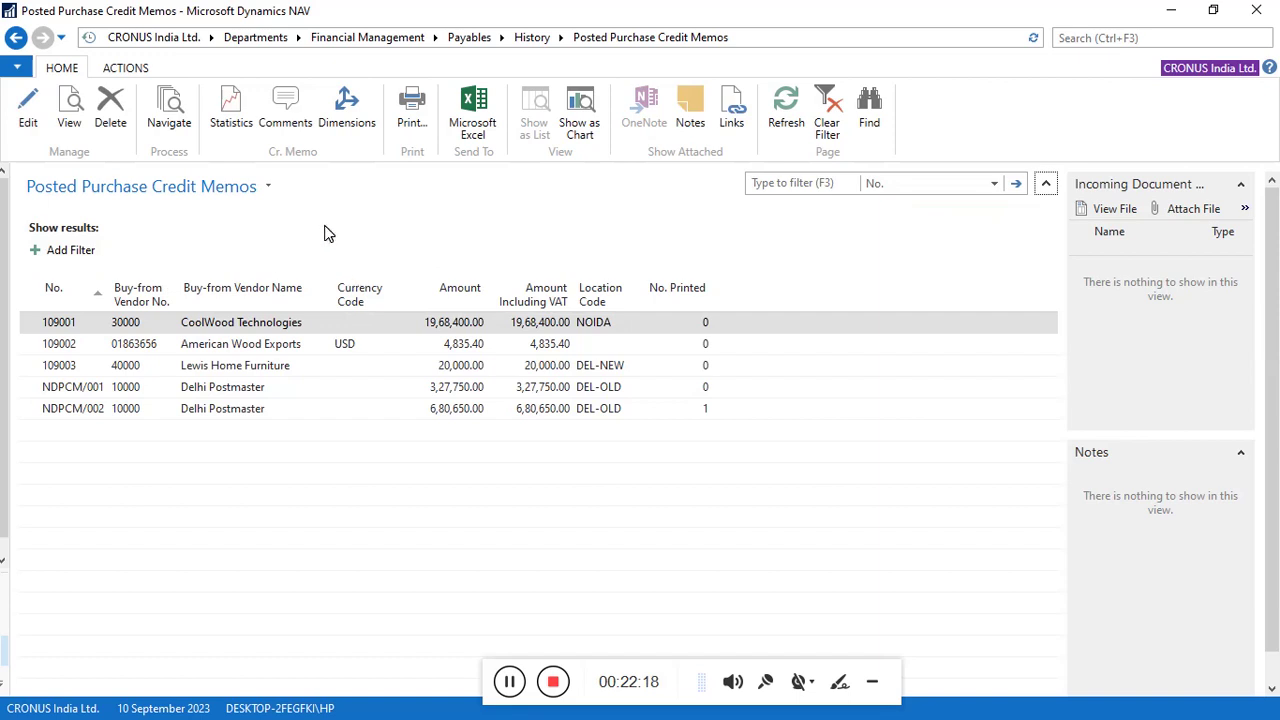
Open the Delhi Postmaster credit memo NDPCM/002 in a maximized window and review the dates in its General section.
click(280, 412)
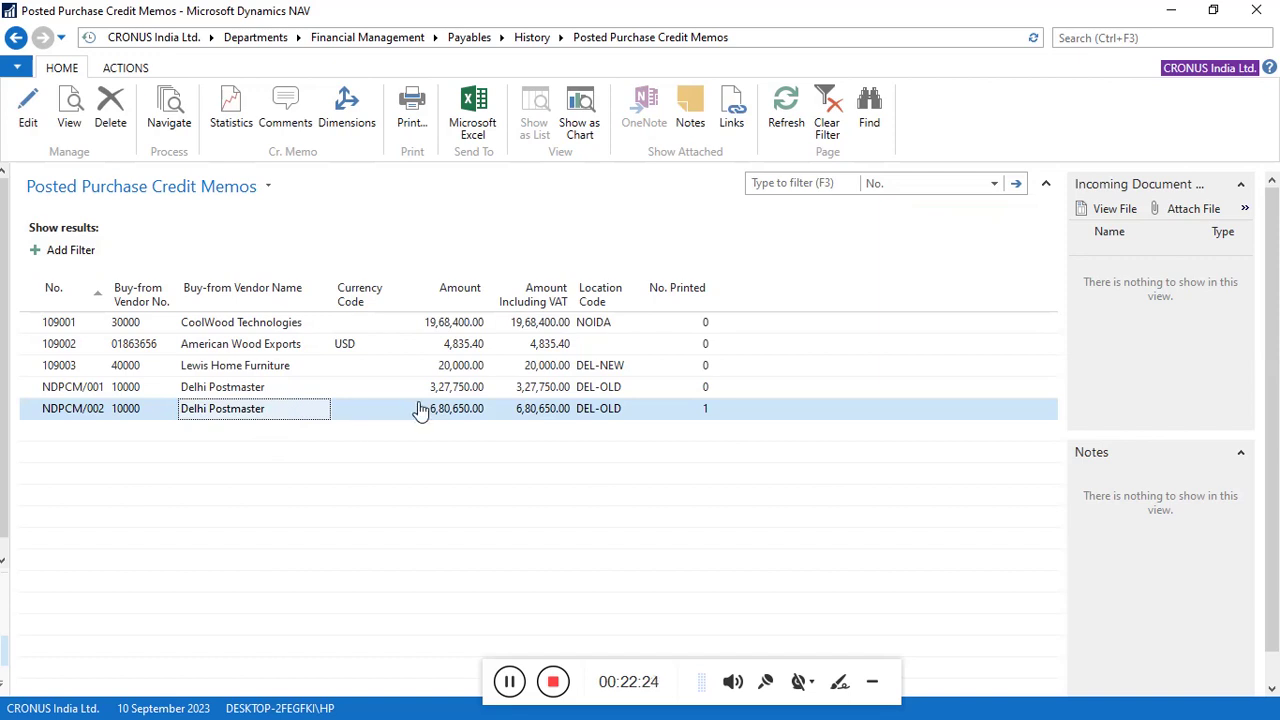
double_click(676, 410)
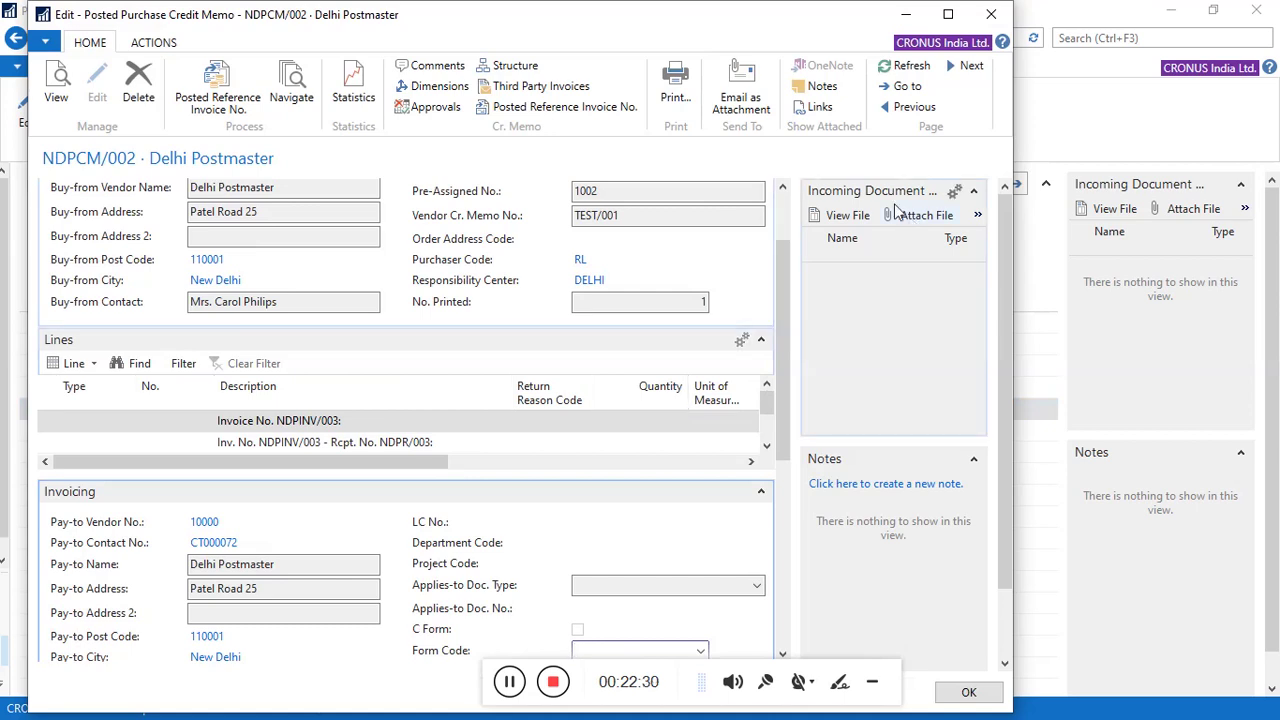
click(949, 15)
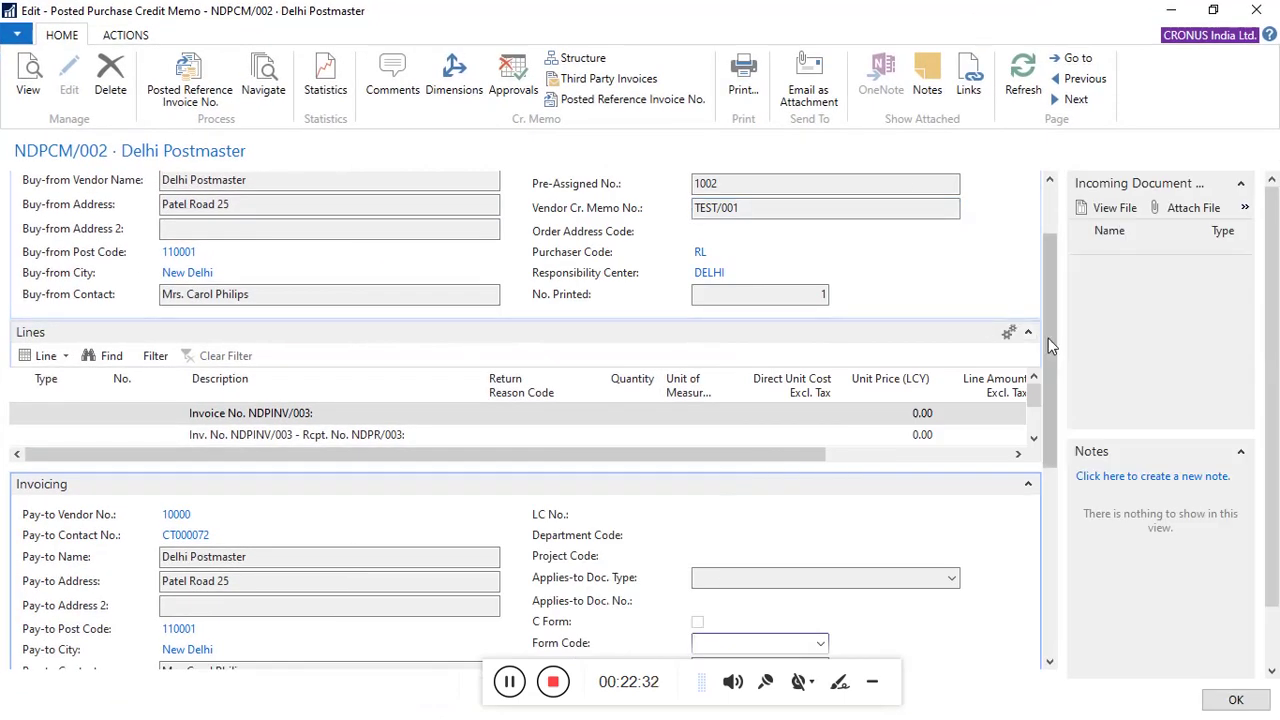
drag(1044, 337, 1050, 272)
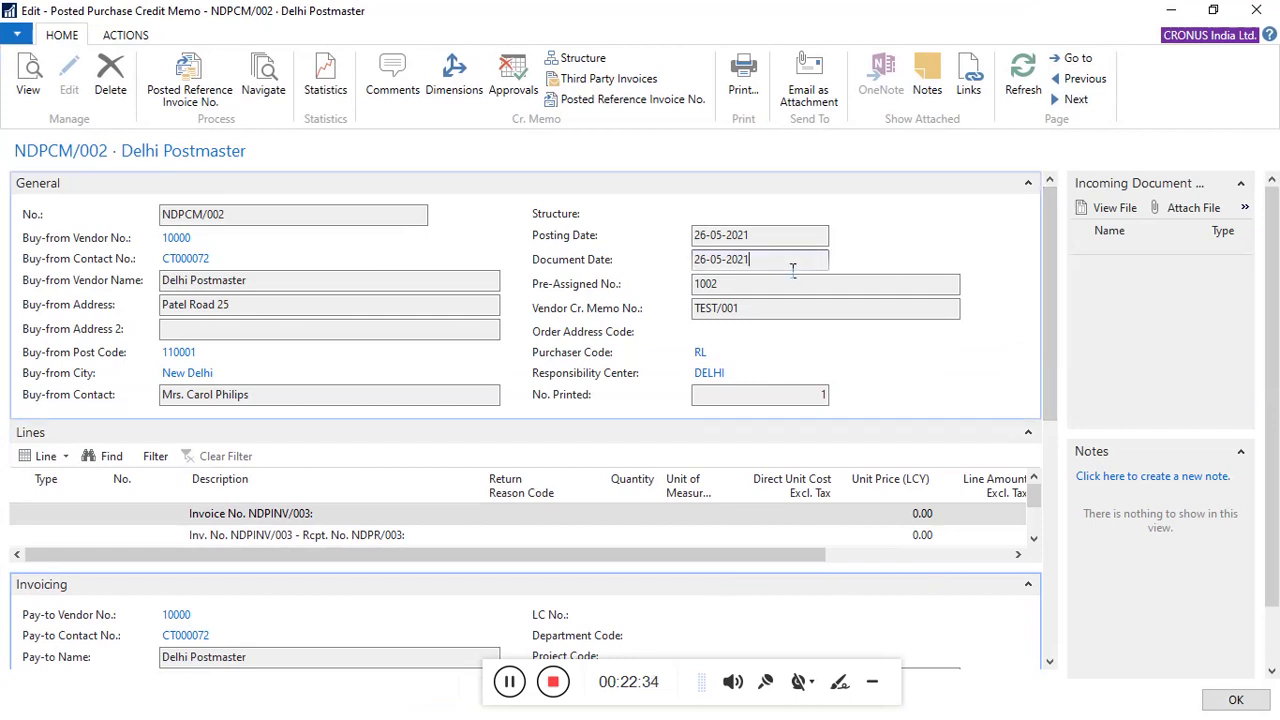
click(740, 260)
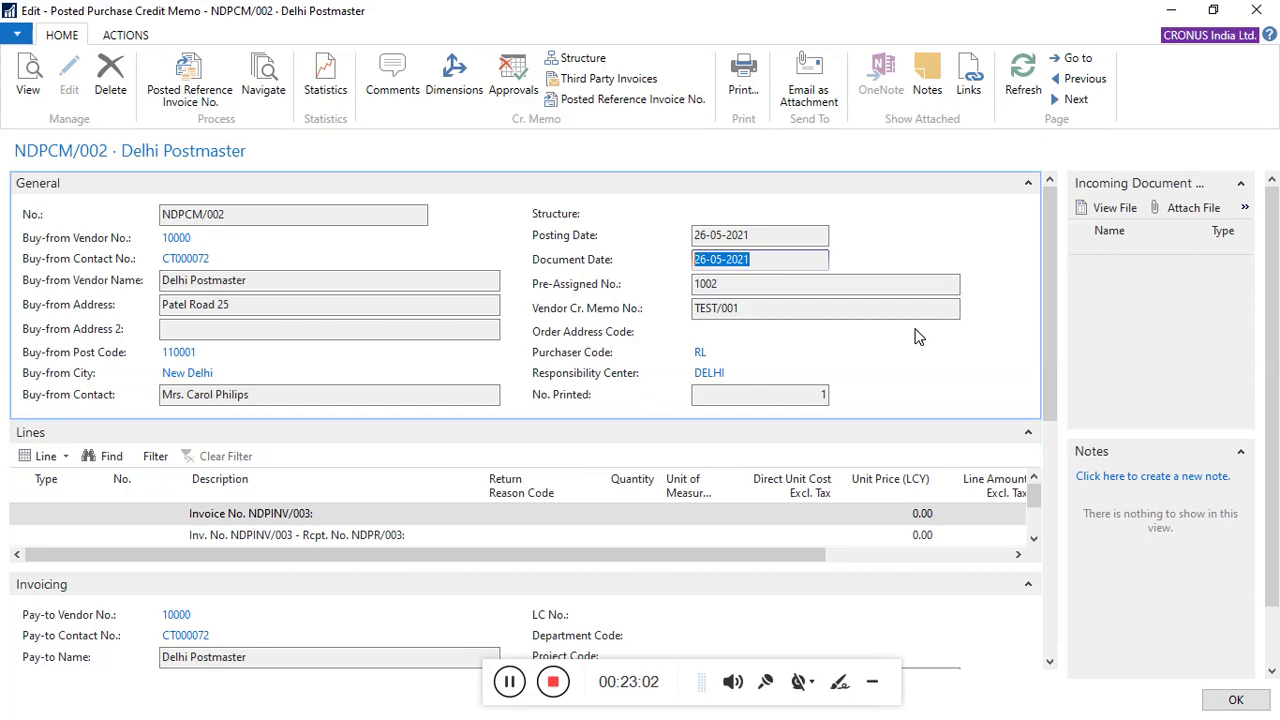
Examine the general amounts and vendor balance in the statistics of credit memo NDPCM/002, and close the statistics.
click(329, 90)
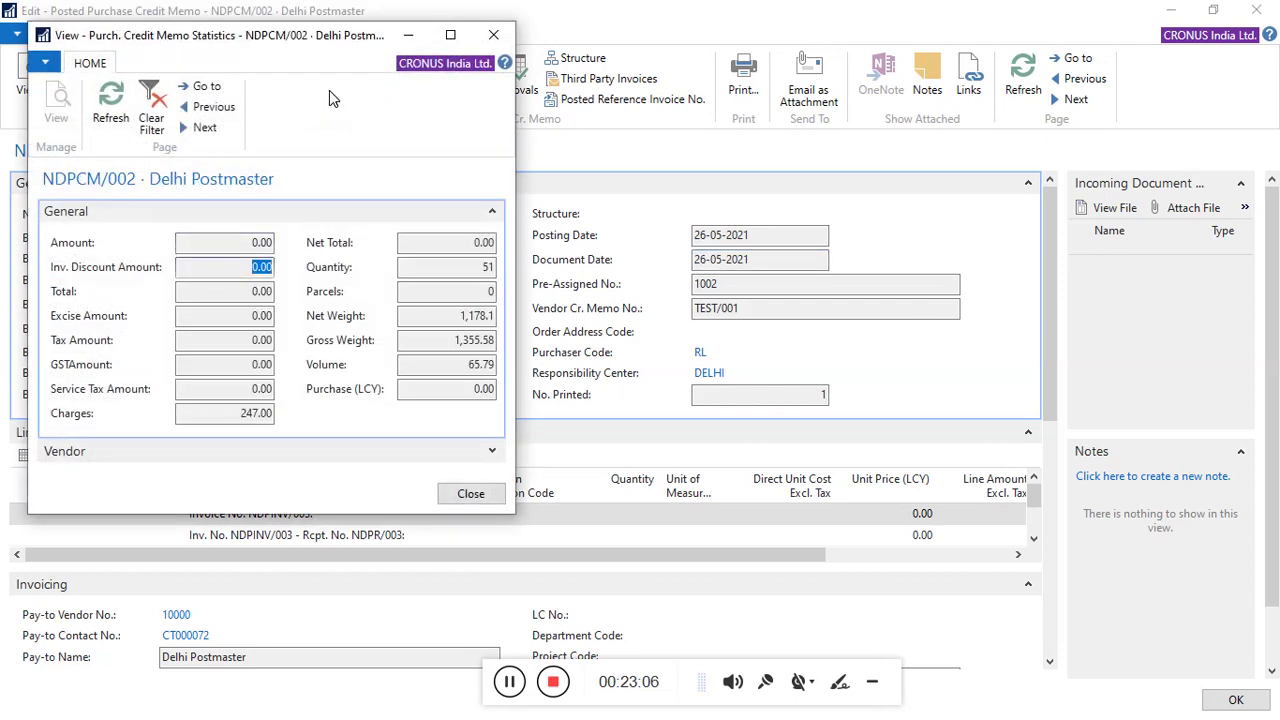
click(492, 452)
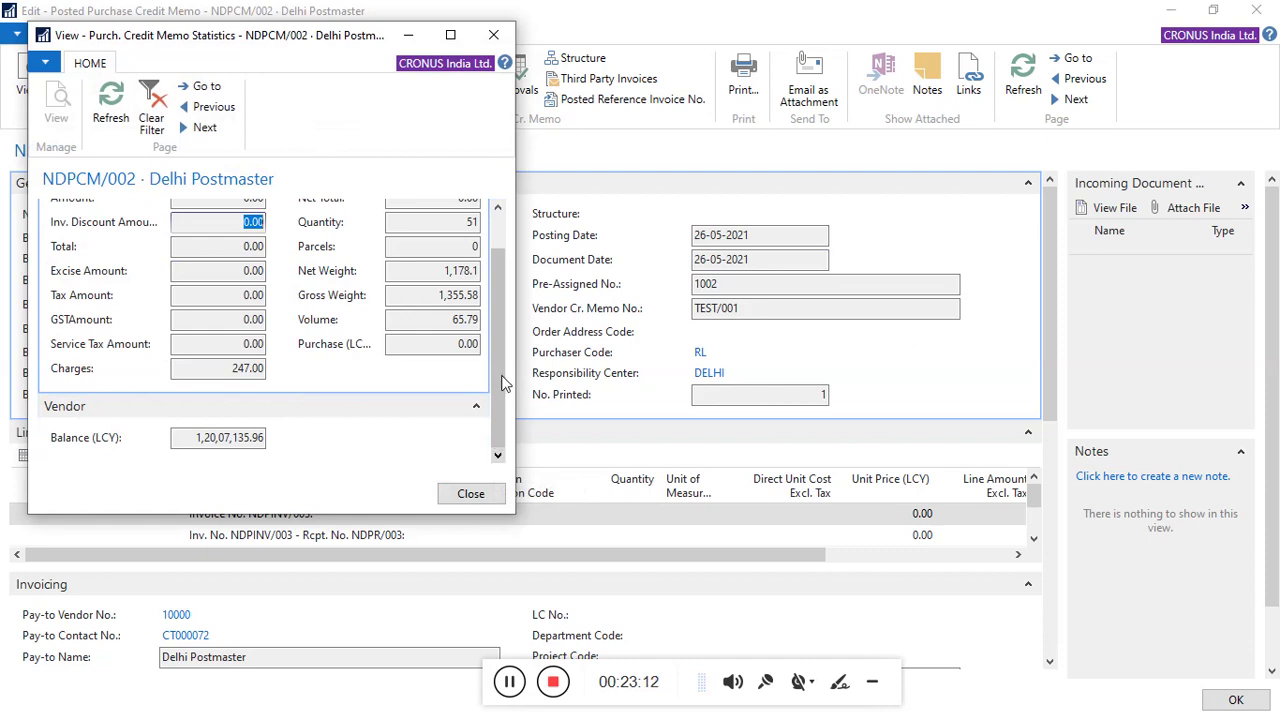
scroll(503, 383, up, 2)
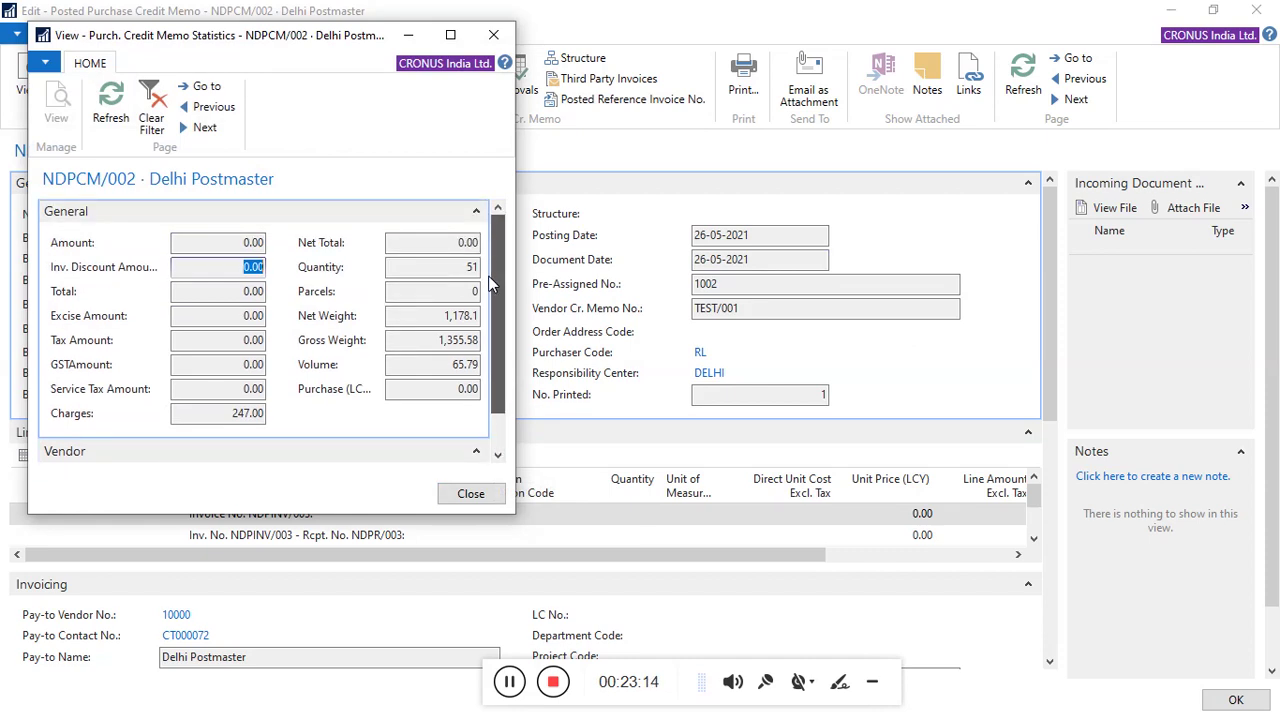
click(494, 38)
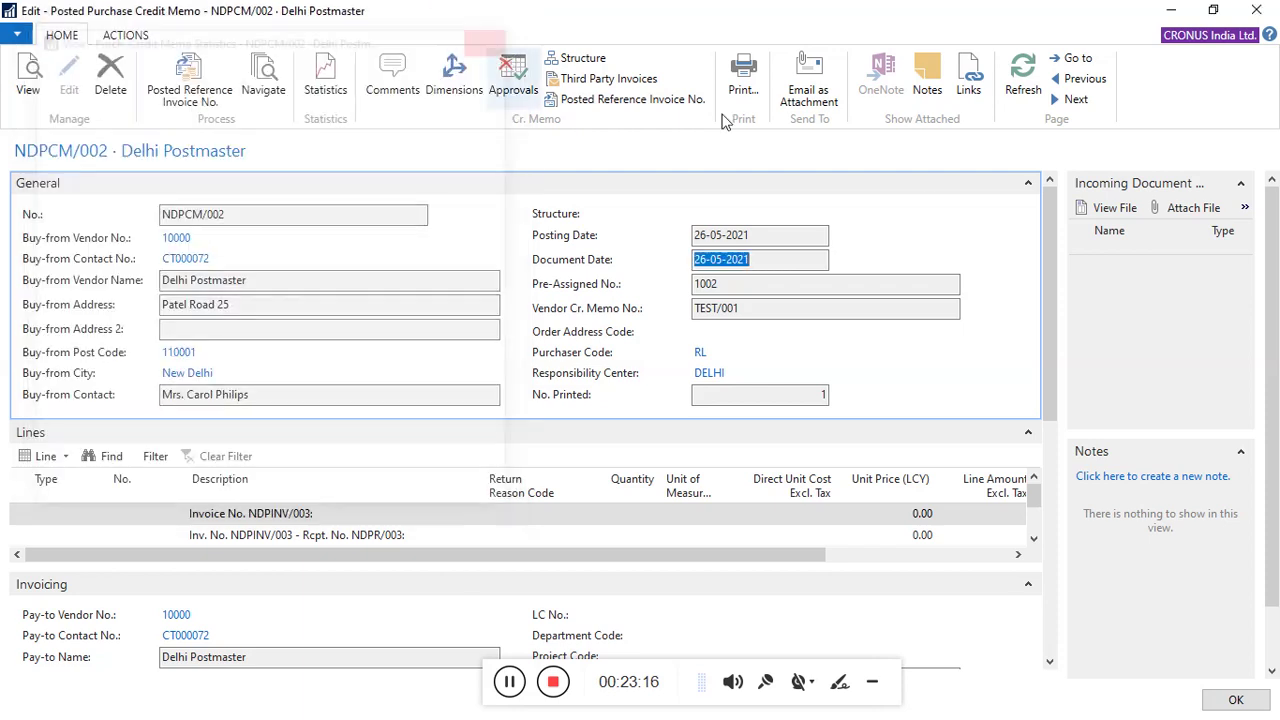
Go to the previous posted credit memo, NDPCM/001, and check its statistics for the amount, discount and GST.
click(1080, 82)
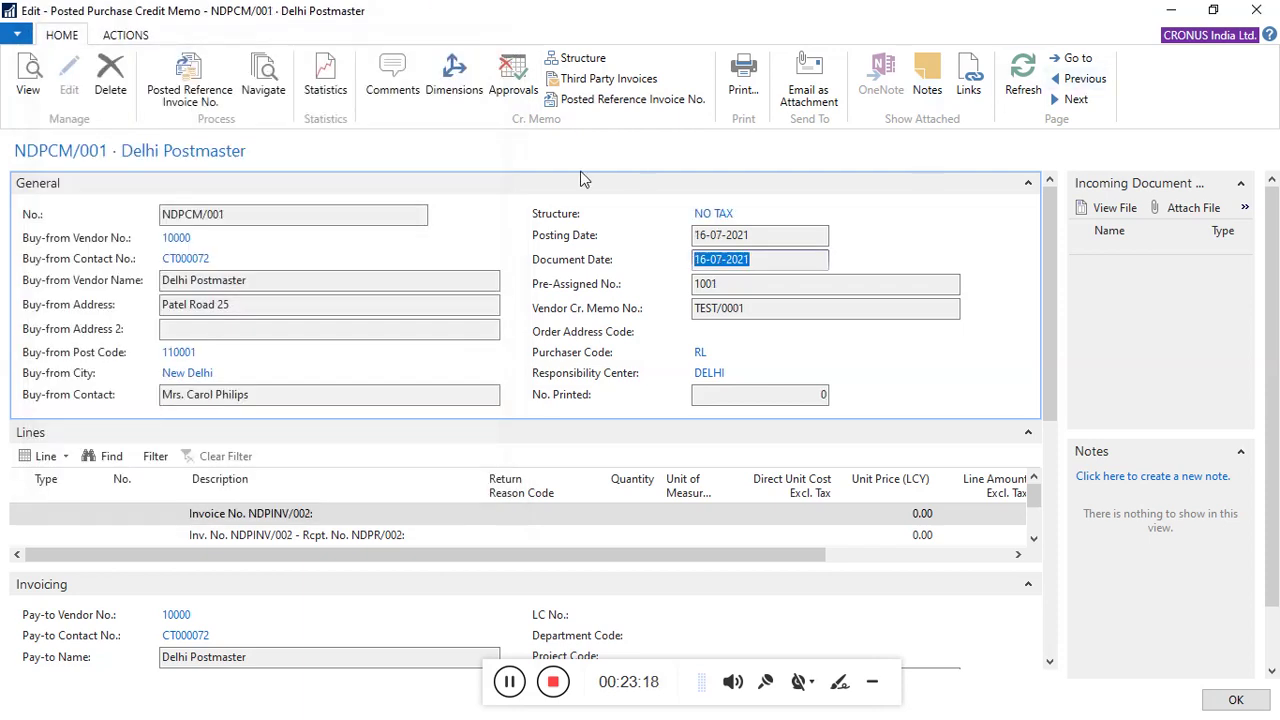
click(325, 90)
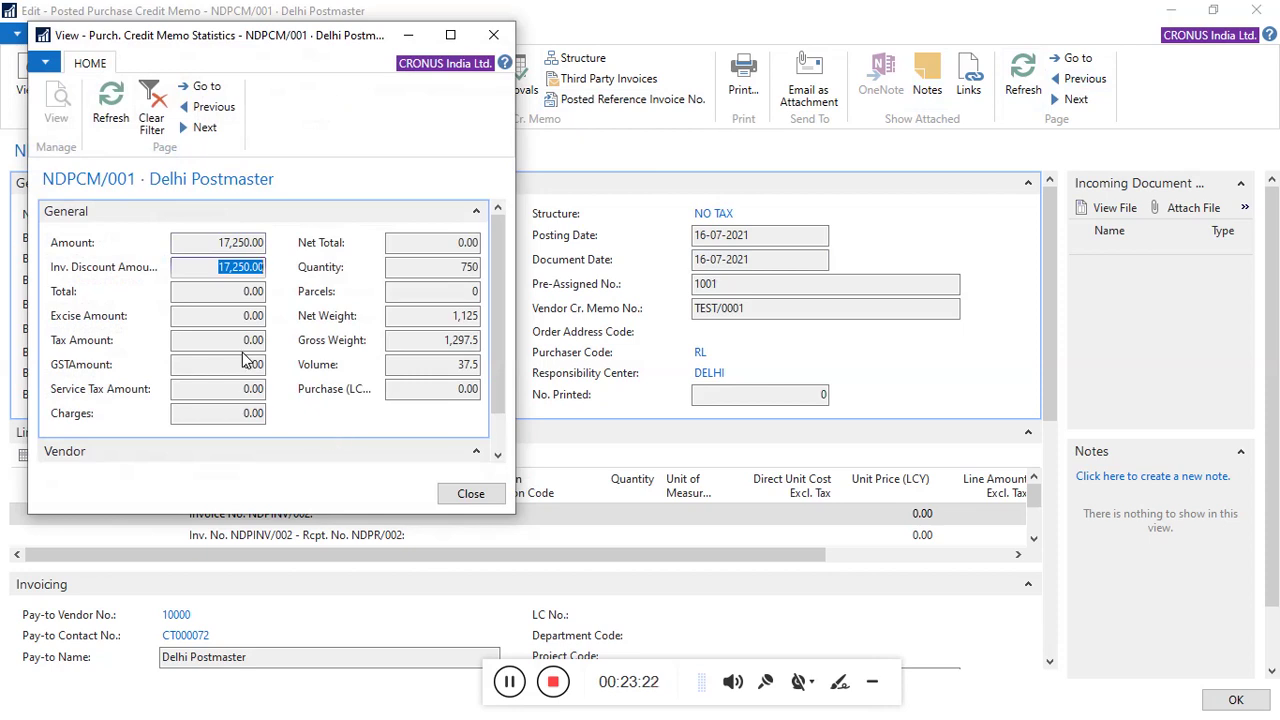
click(492, 37)
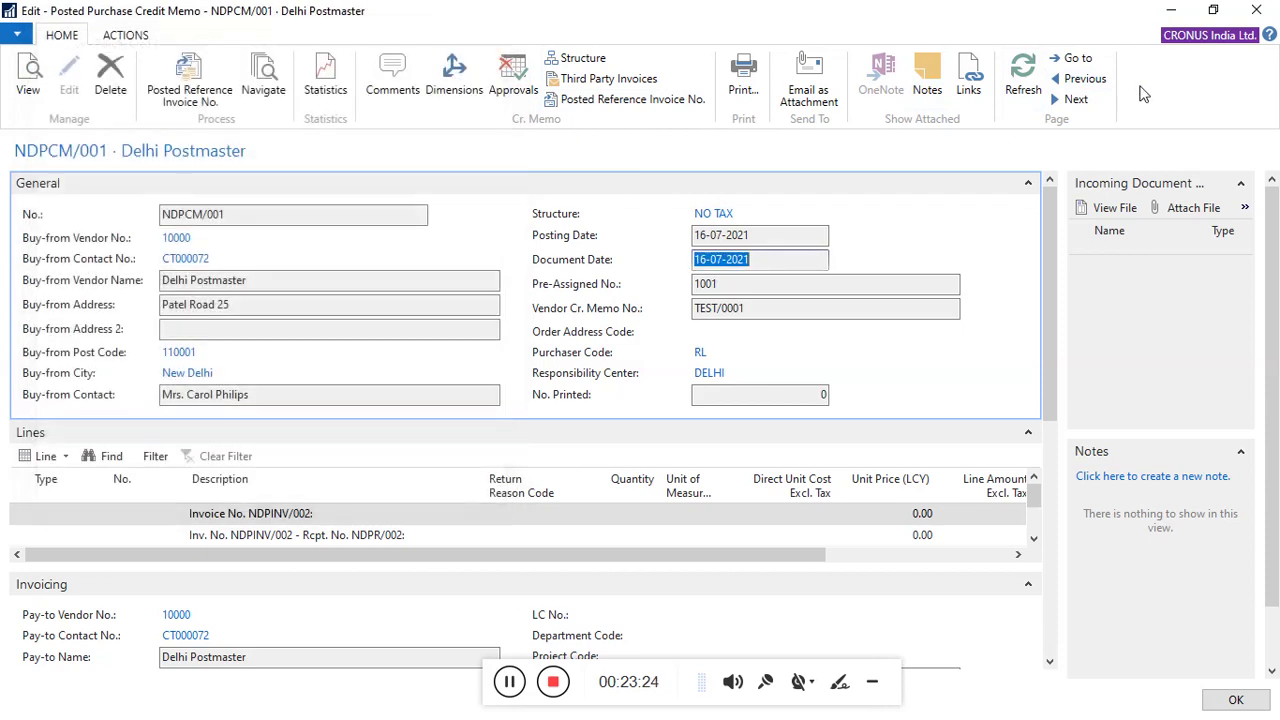
Go to Lewis Home Furniture credit memo 109003, examine the amount and GST amount in its statistics, and close them.
click(1060, 80)
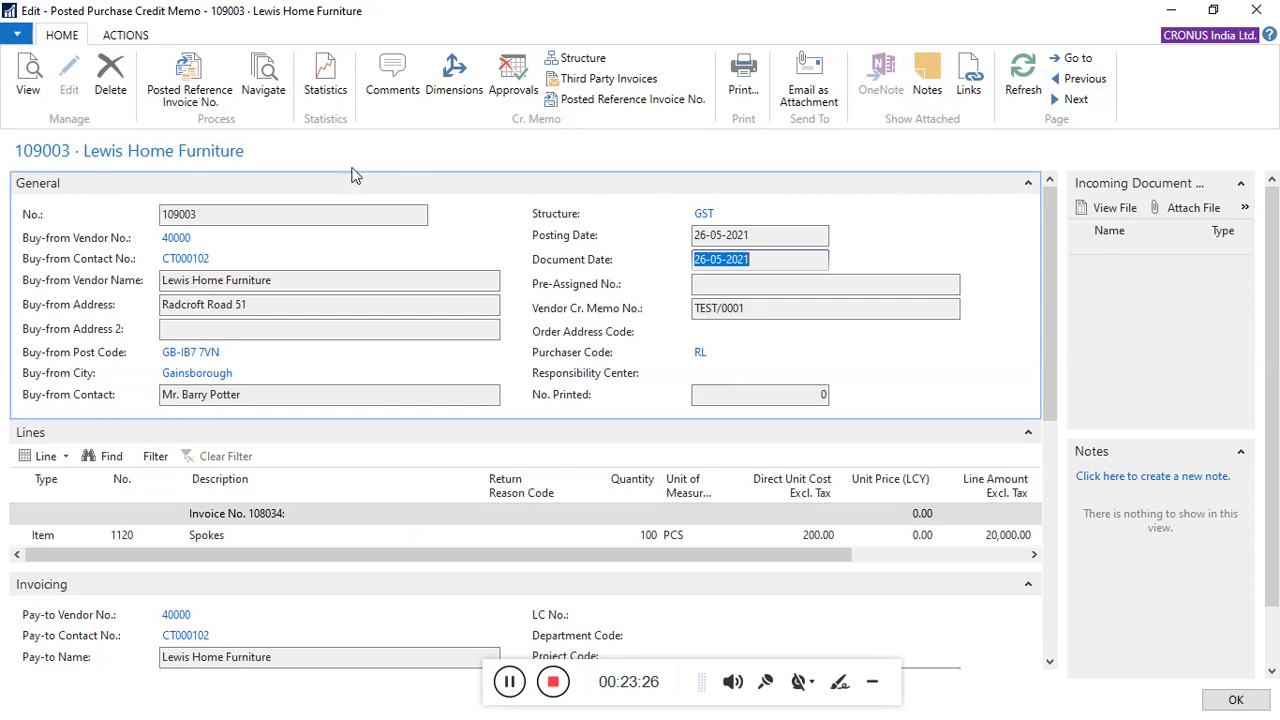
click(330, 86)
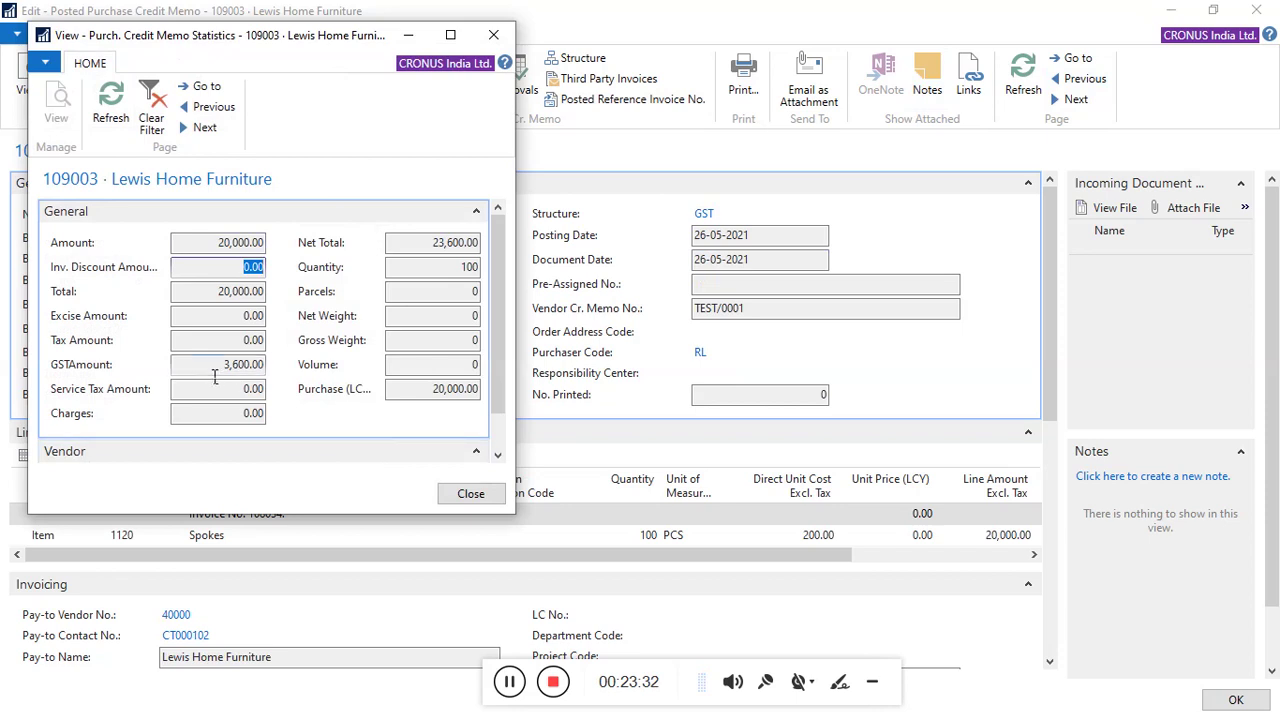
click(216, 368)
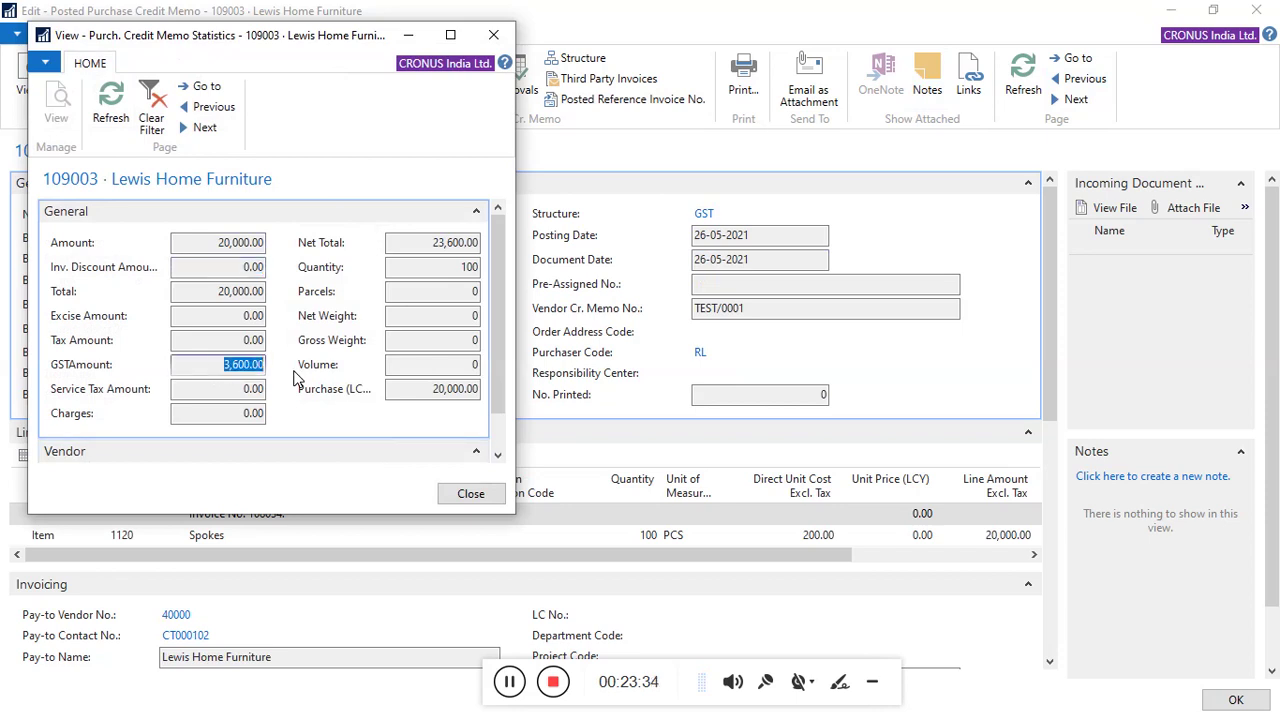
click(216, 244)
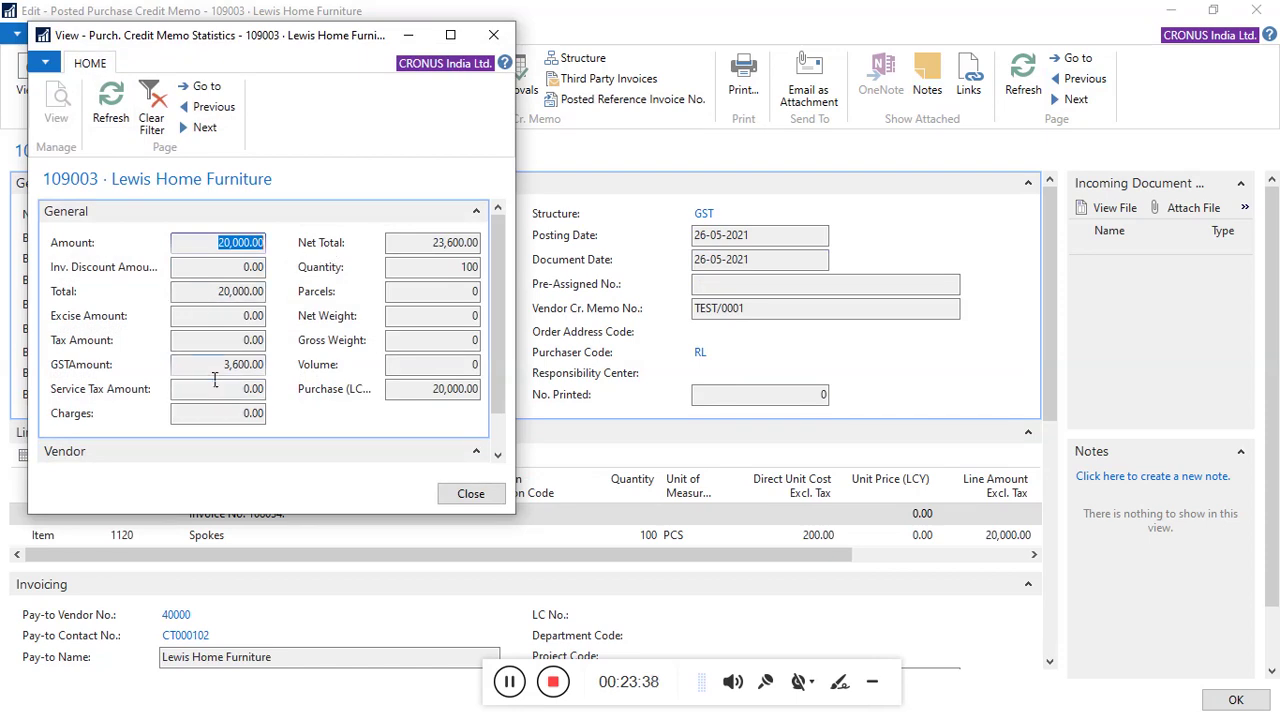
drag(498, 386, 496, 421)
click(493, 36)
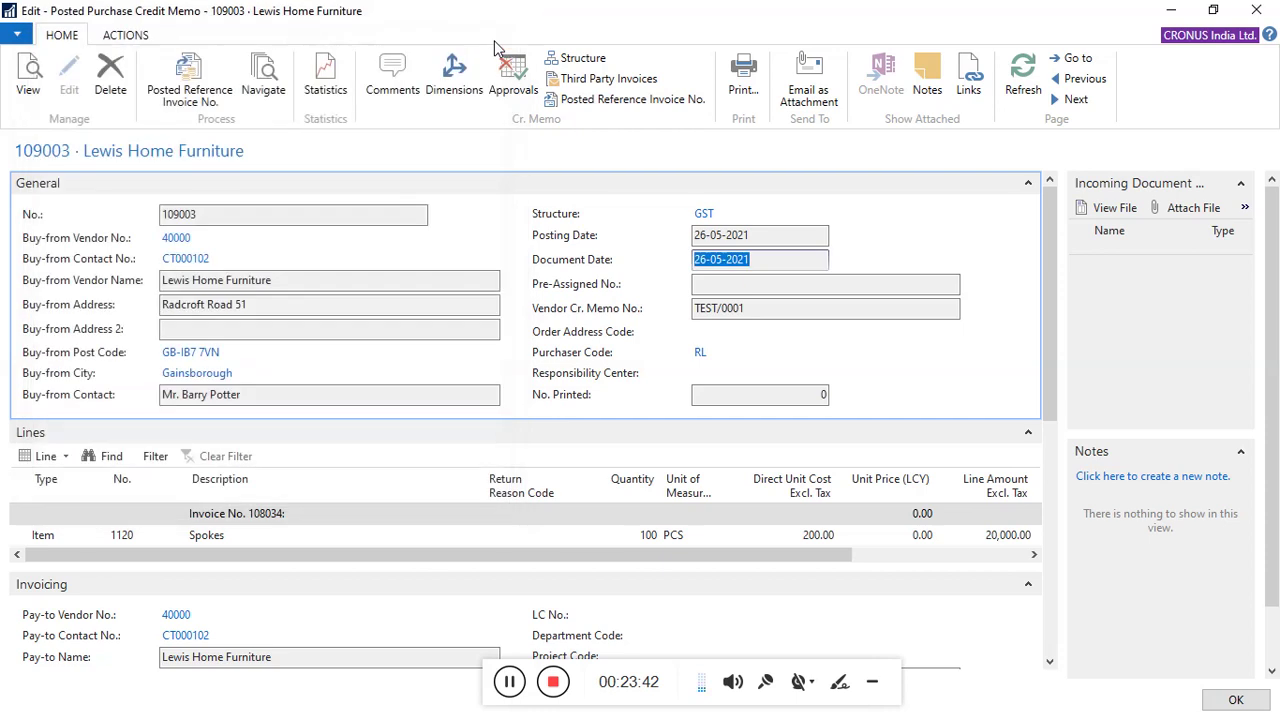